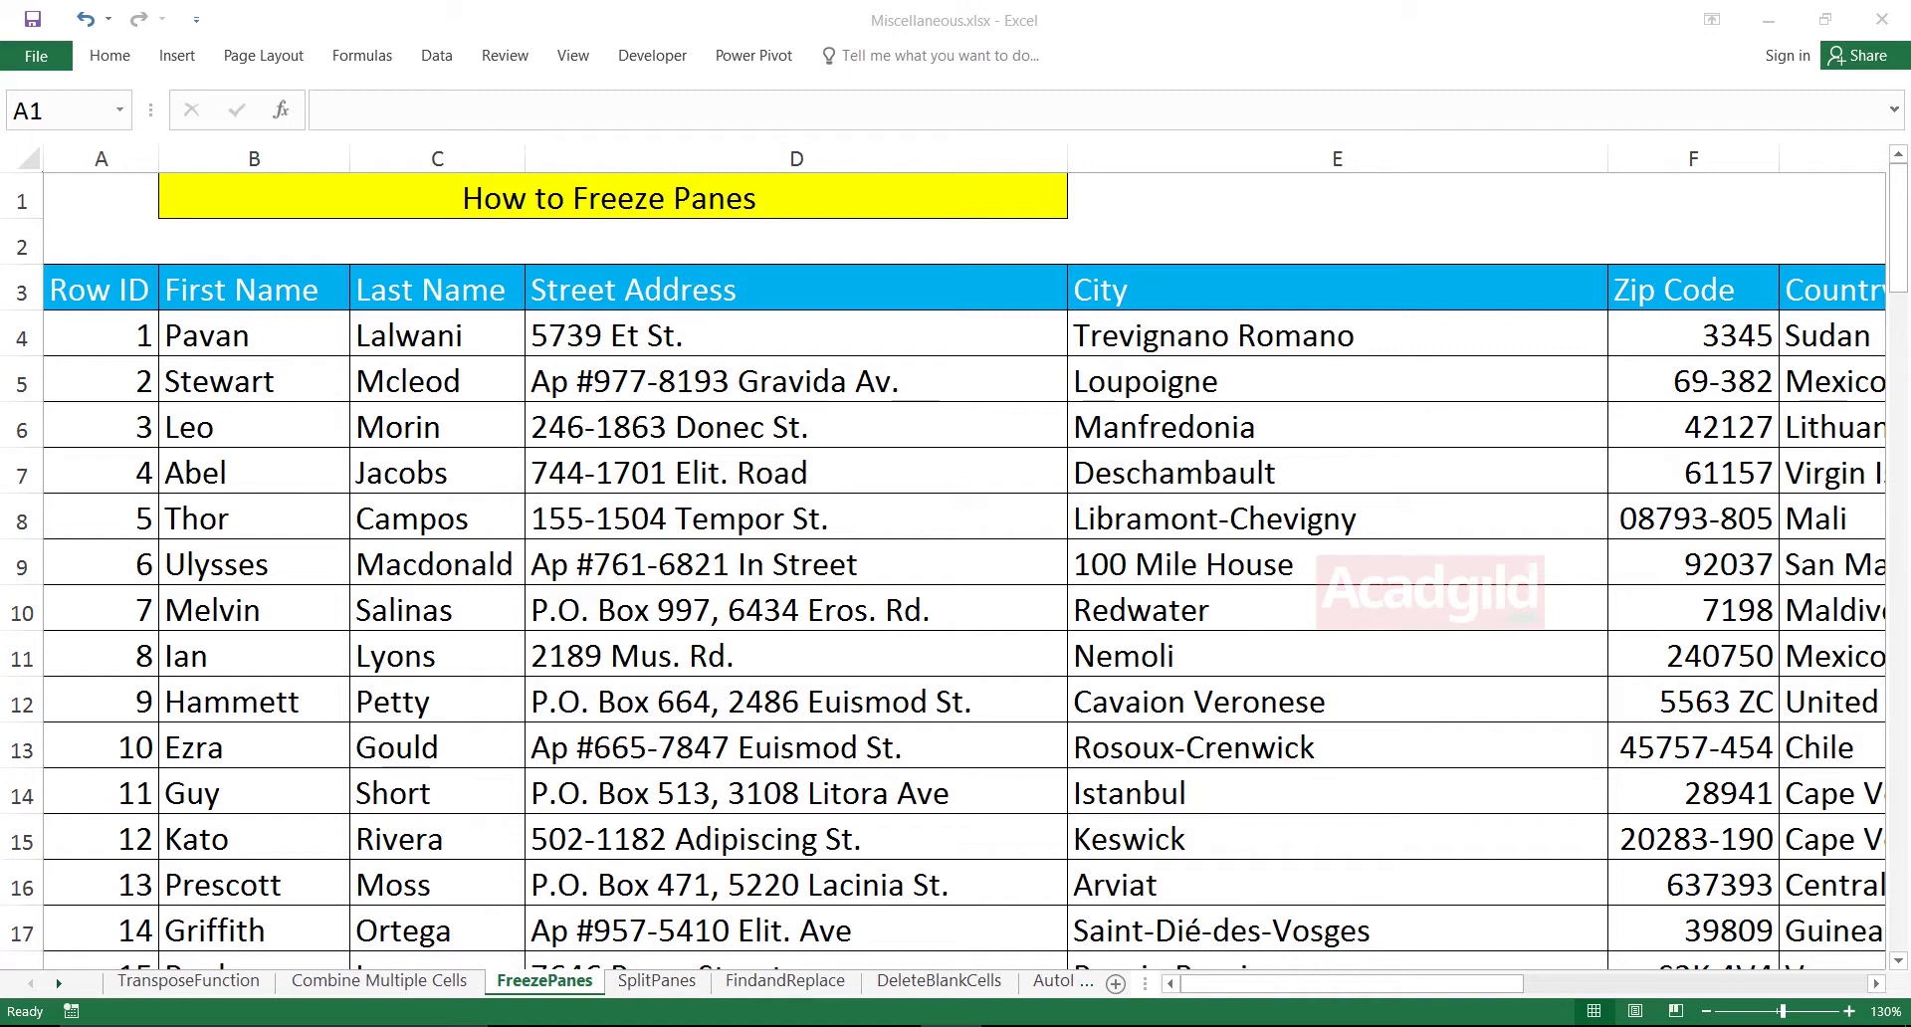
# Examine the top row and the Row ID column of the FreezePanes sheet.
pyautogui.hotkey('alt', 'Tab')
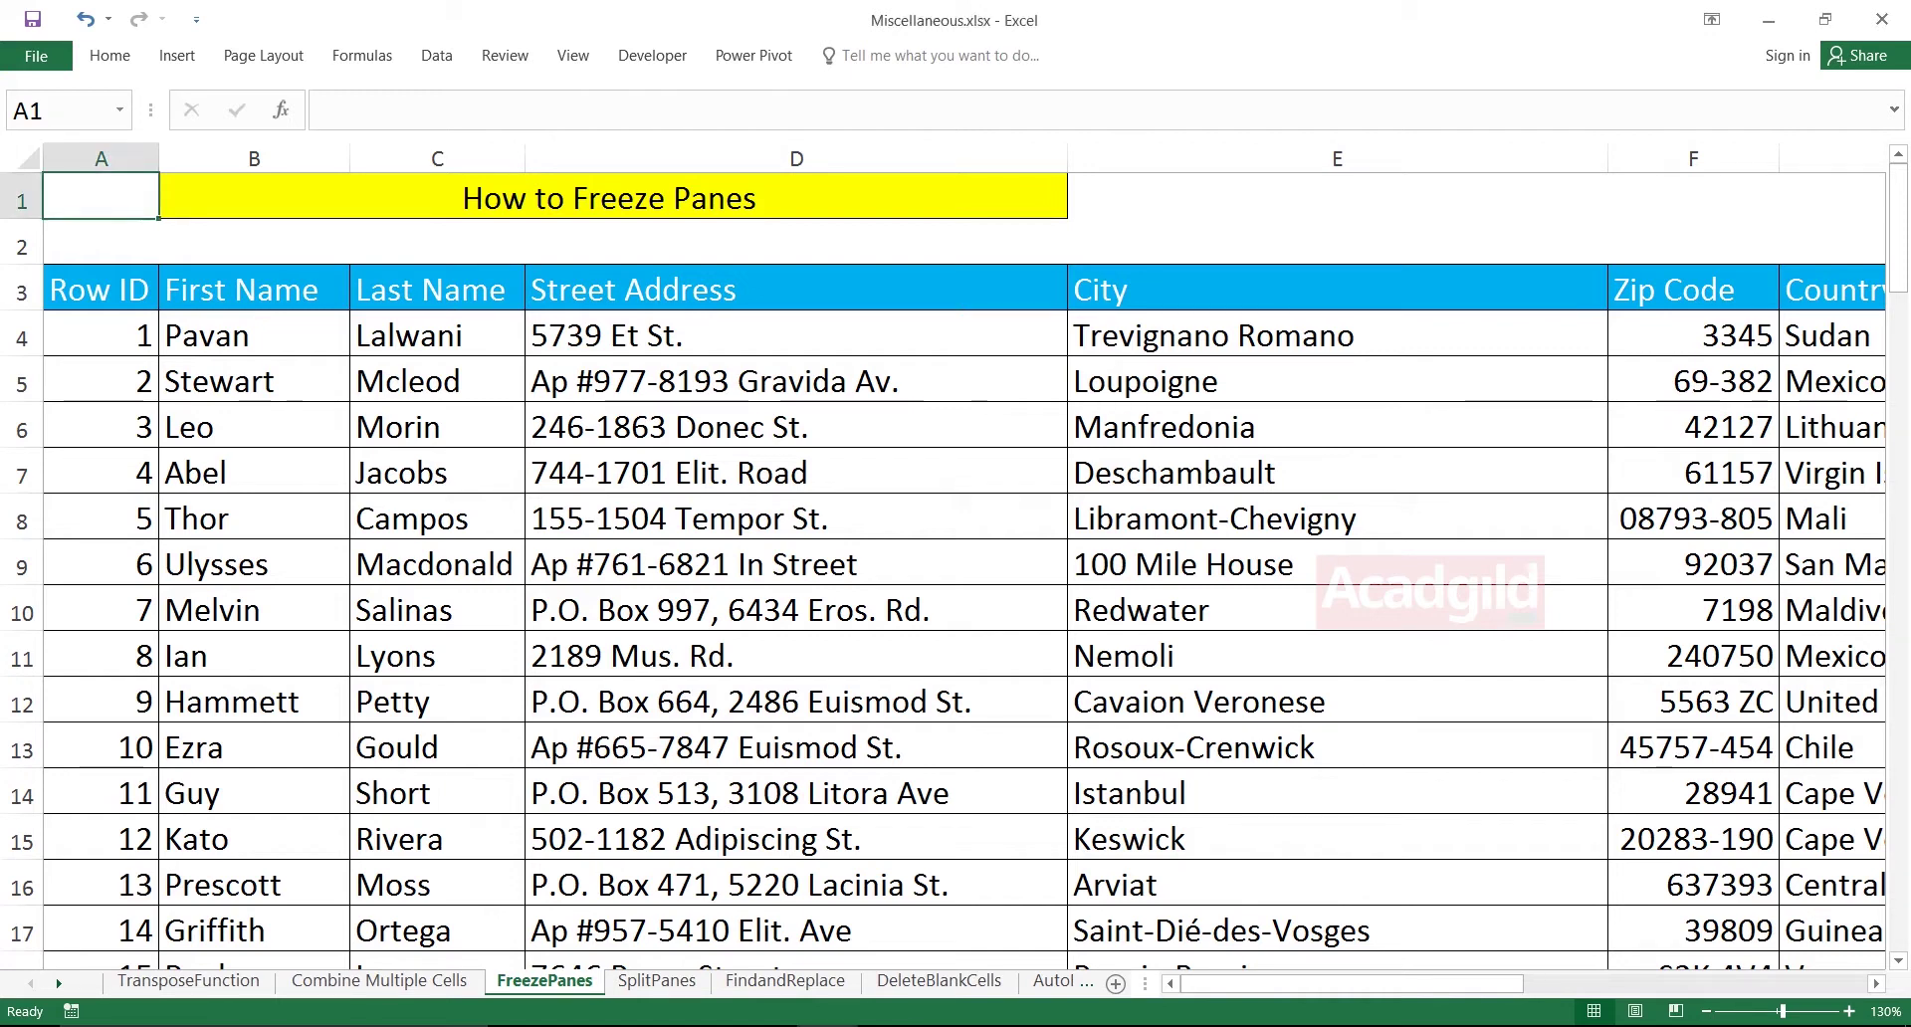
pyautogui.hotkey('shift', 'Right')
pyautogui.hotkey('shift', 'Right')
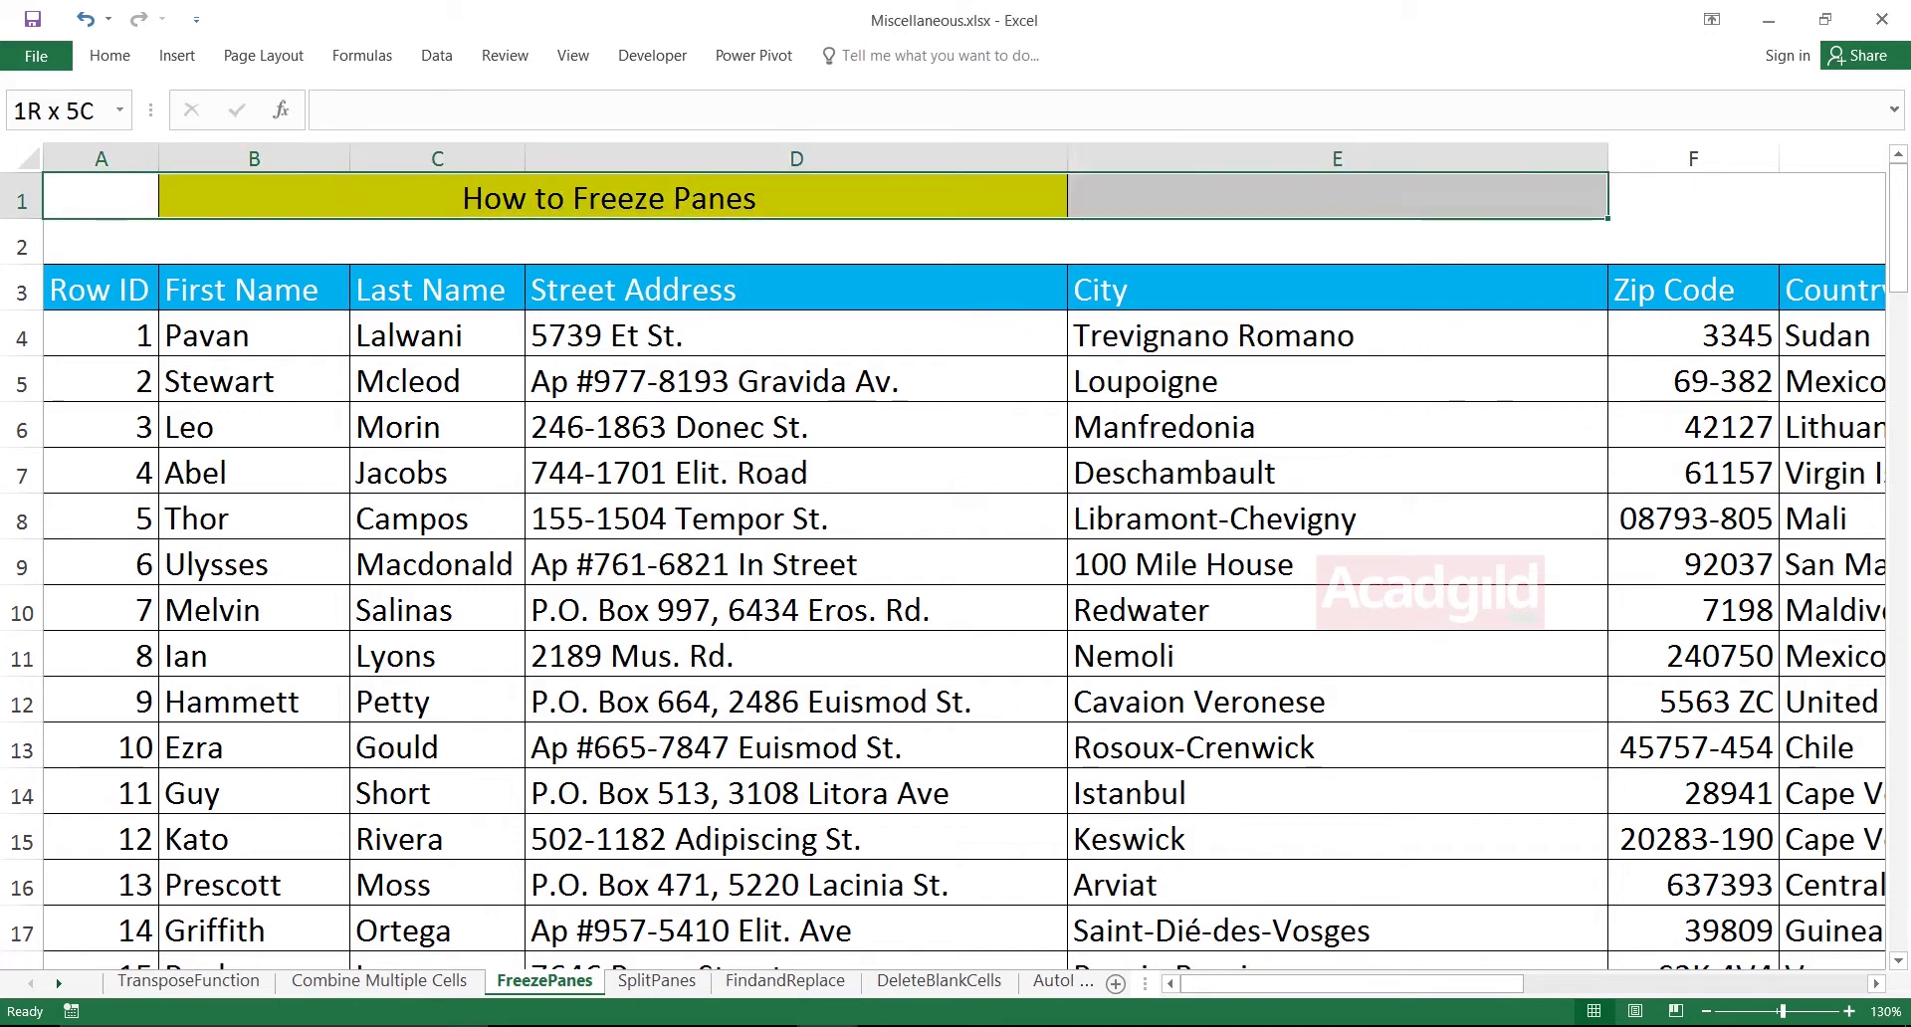
pyautogui.press('Right')
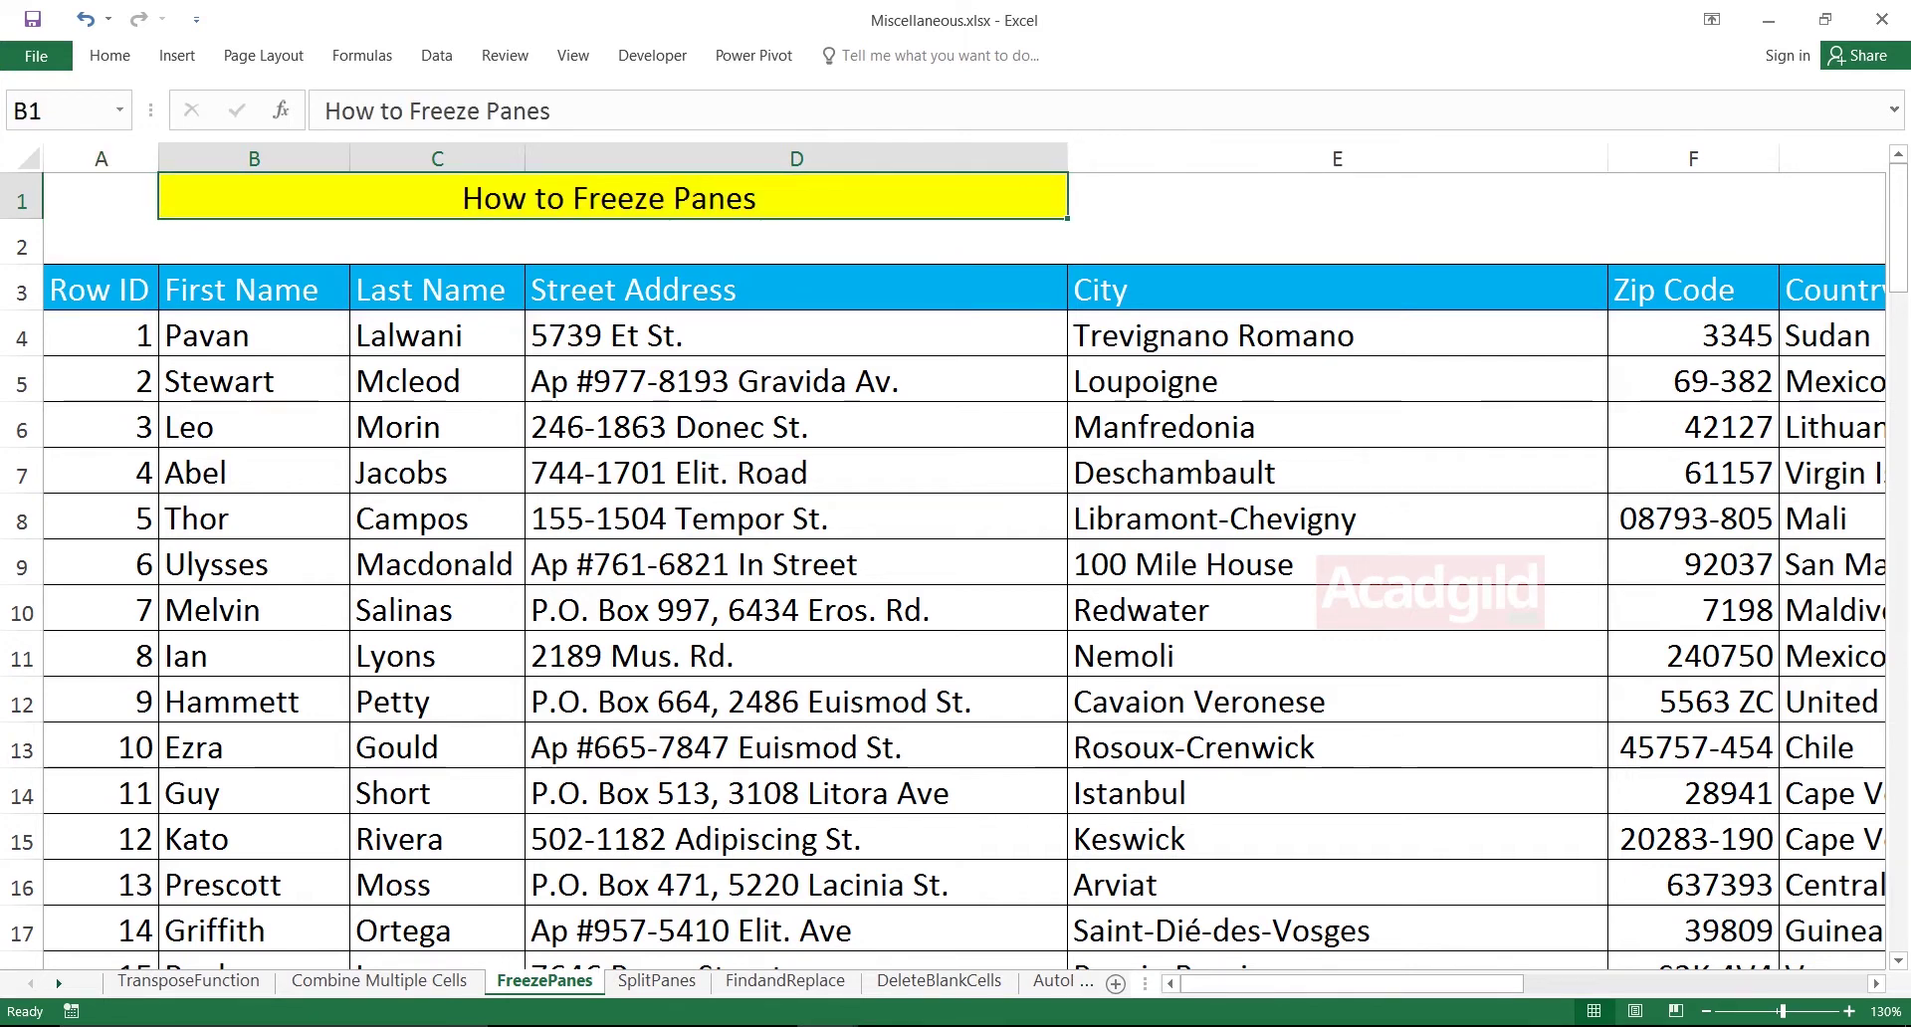
pyautogui.press('Left')
pyautogui.hotkey('shift', 'Right')
pyautogui.hotkey('shift', 'Right')
pyautogui.hotkey('shift', 'Down')
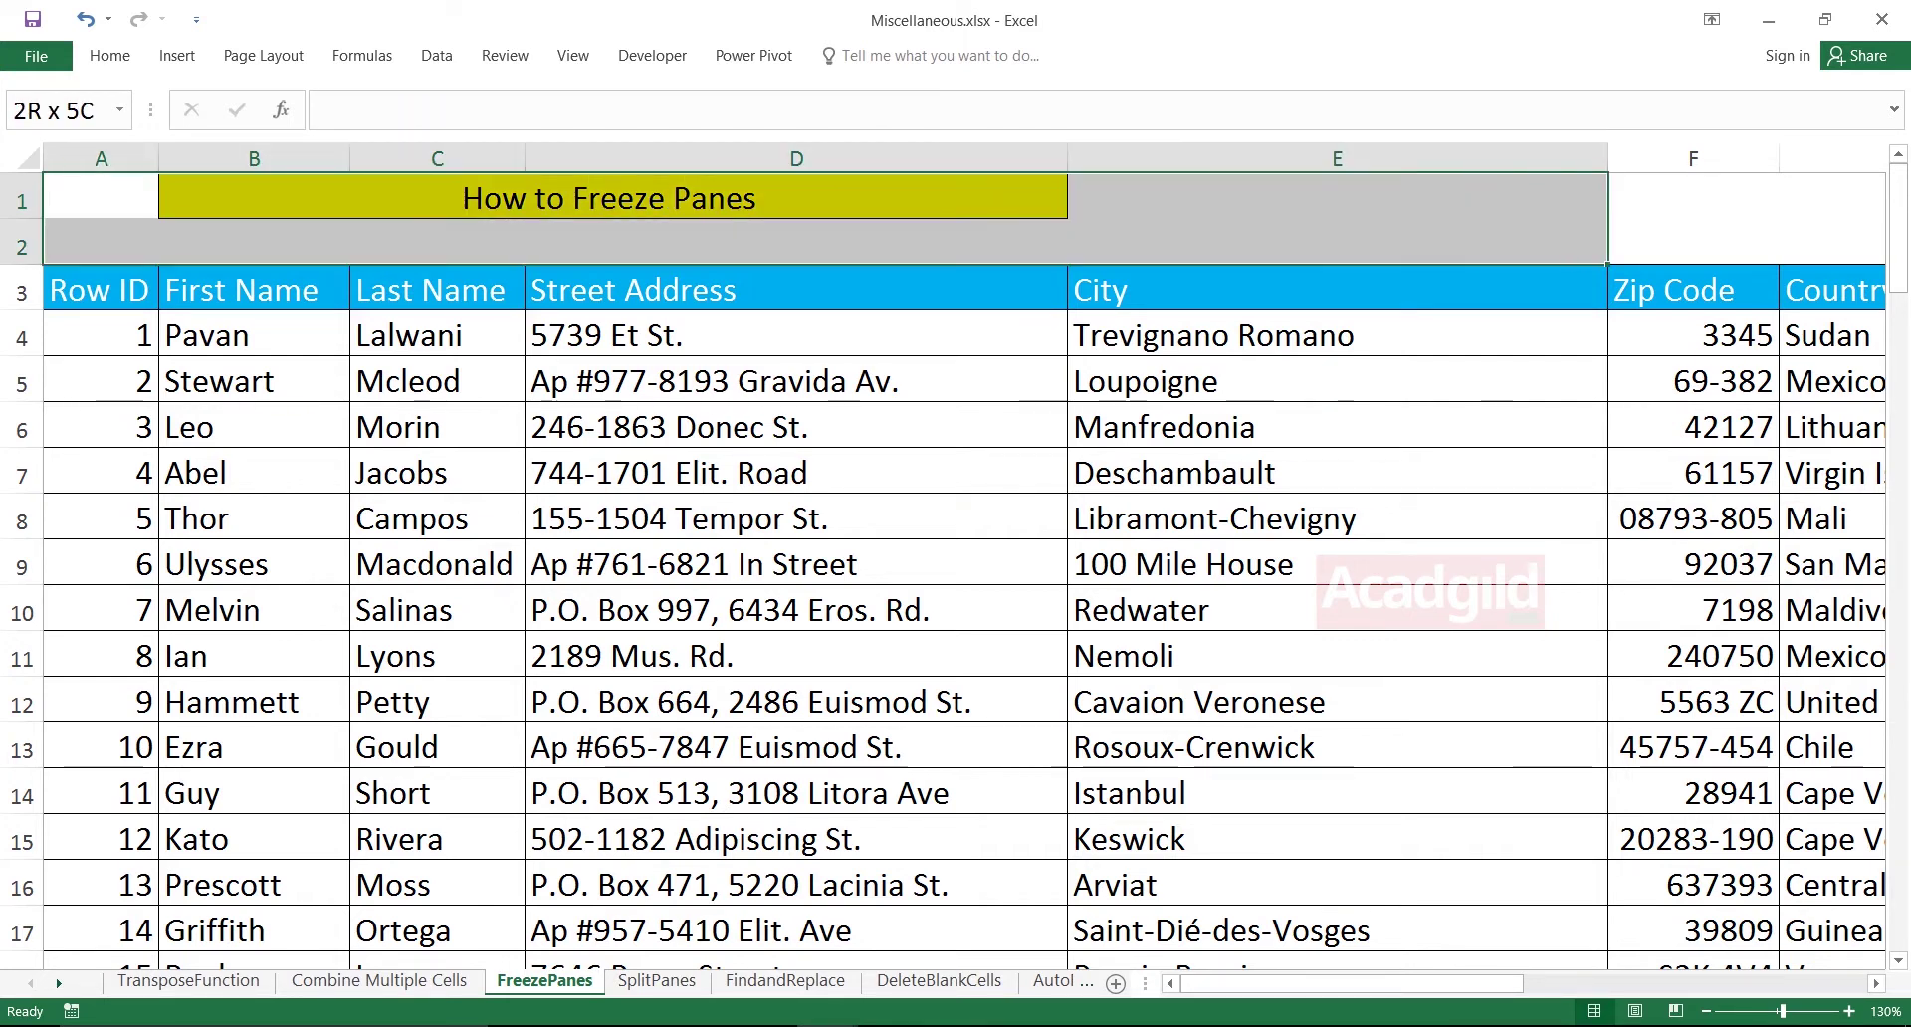
pyautogui.hotkey('shift', 'Up')
pyautogui.hotkey('shift', 'Right')
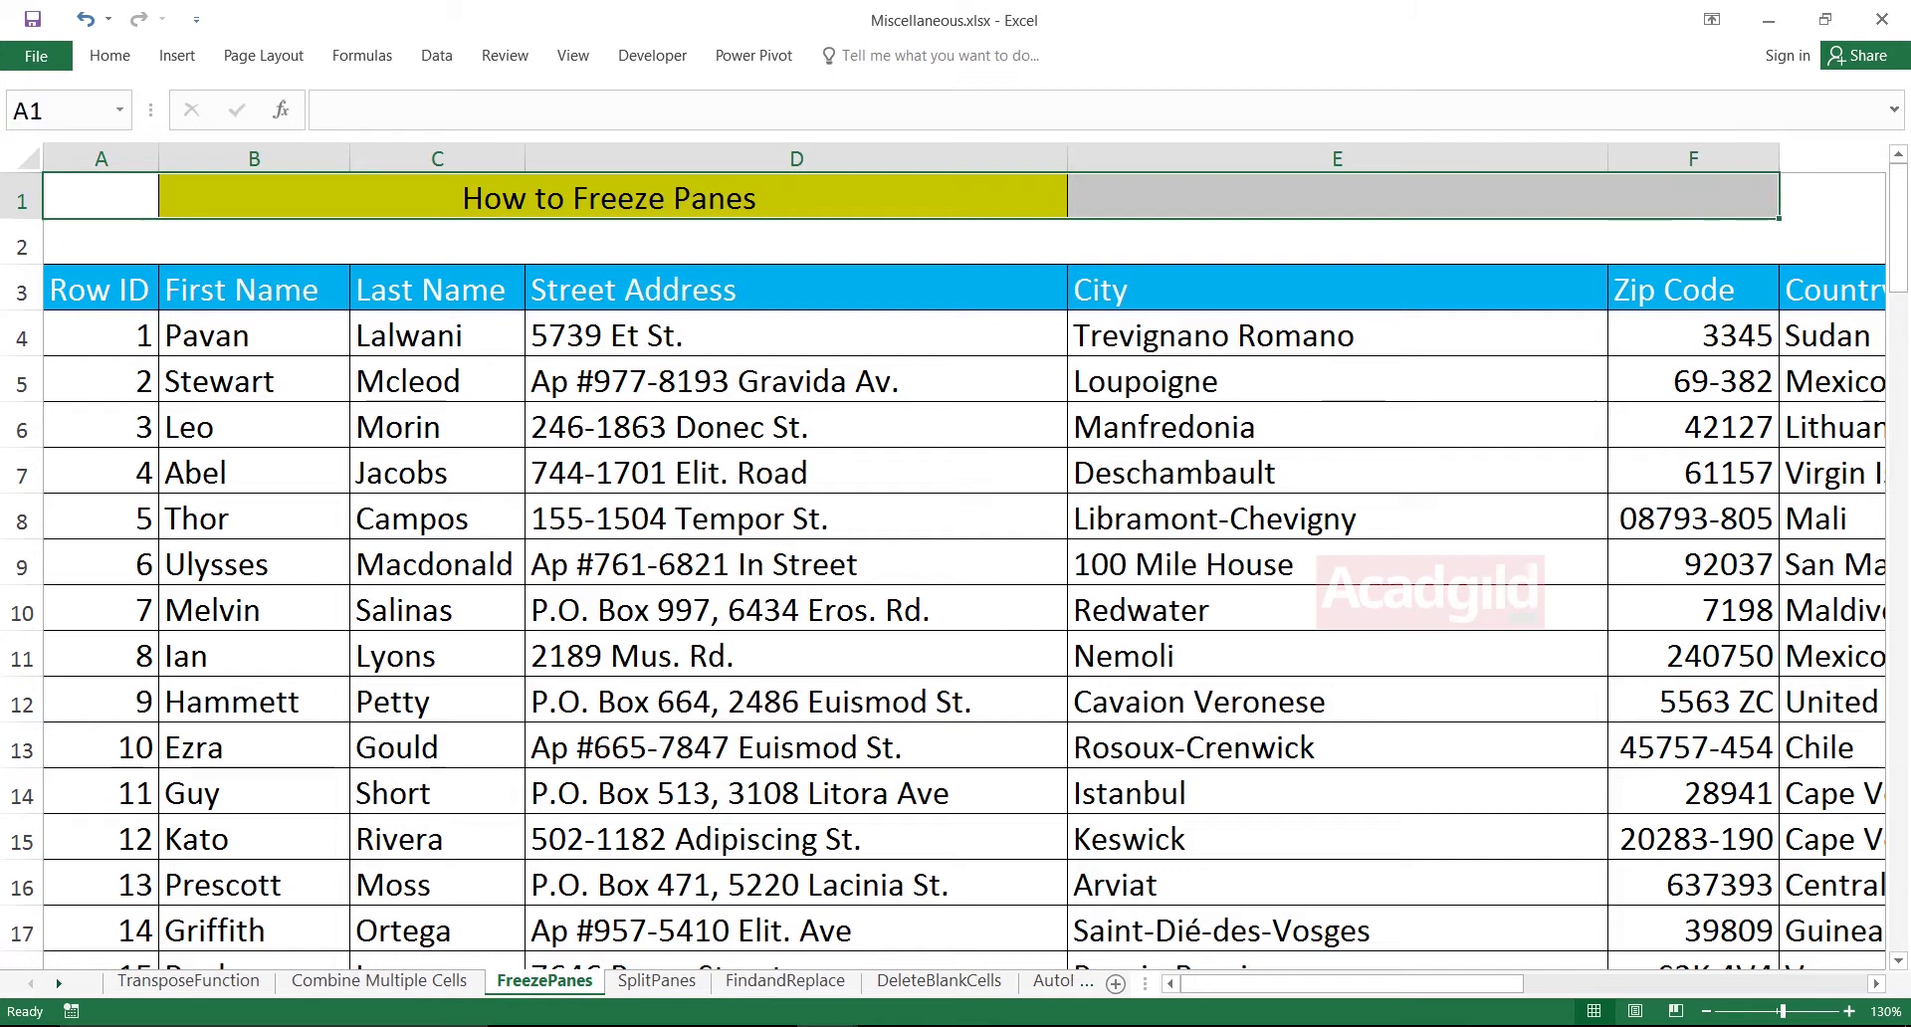
pyautogui.click(101, 158)
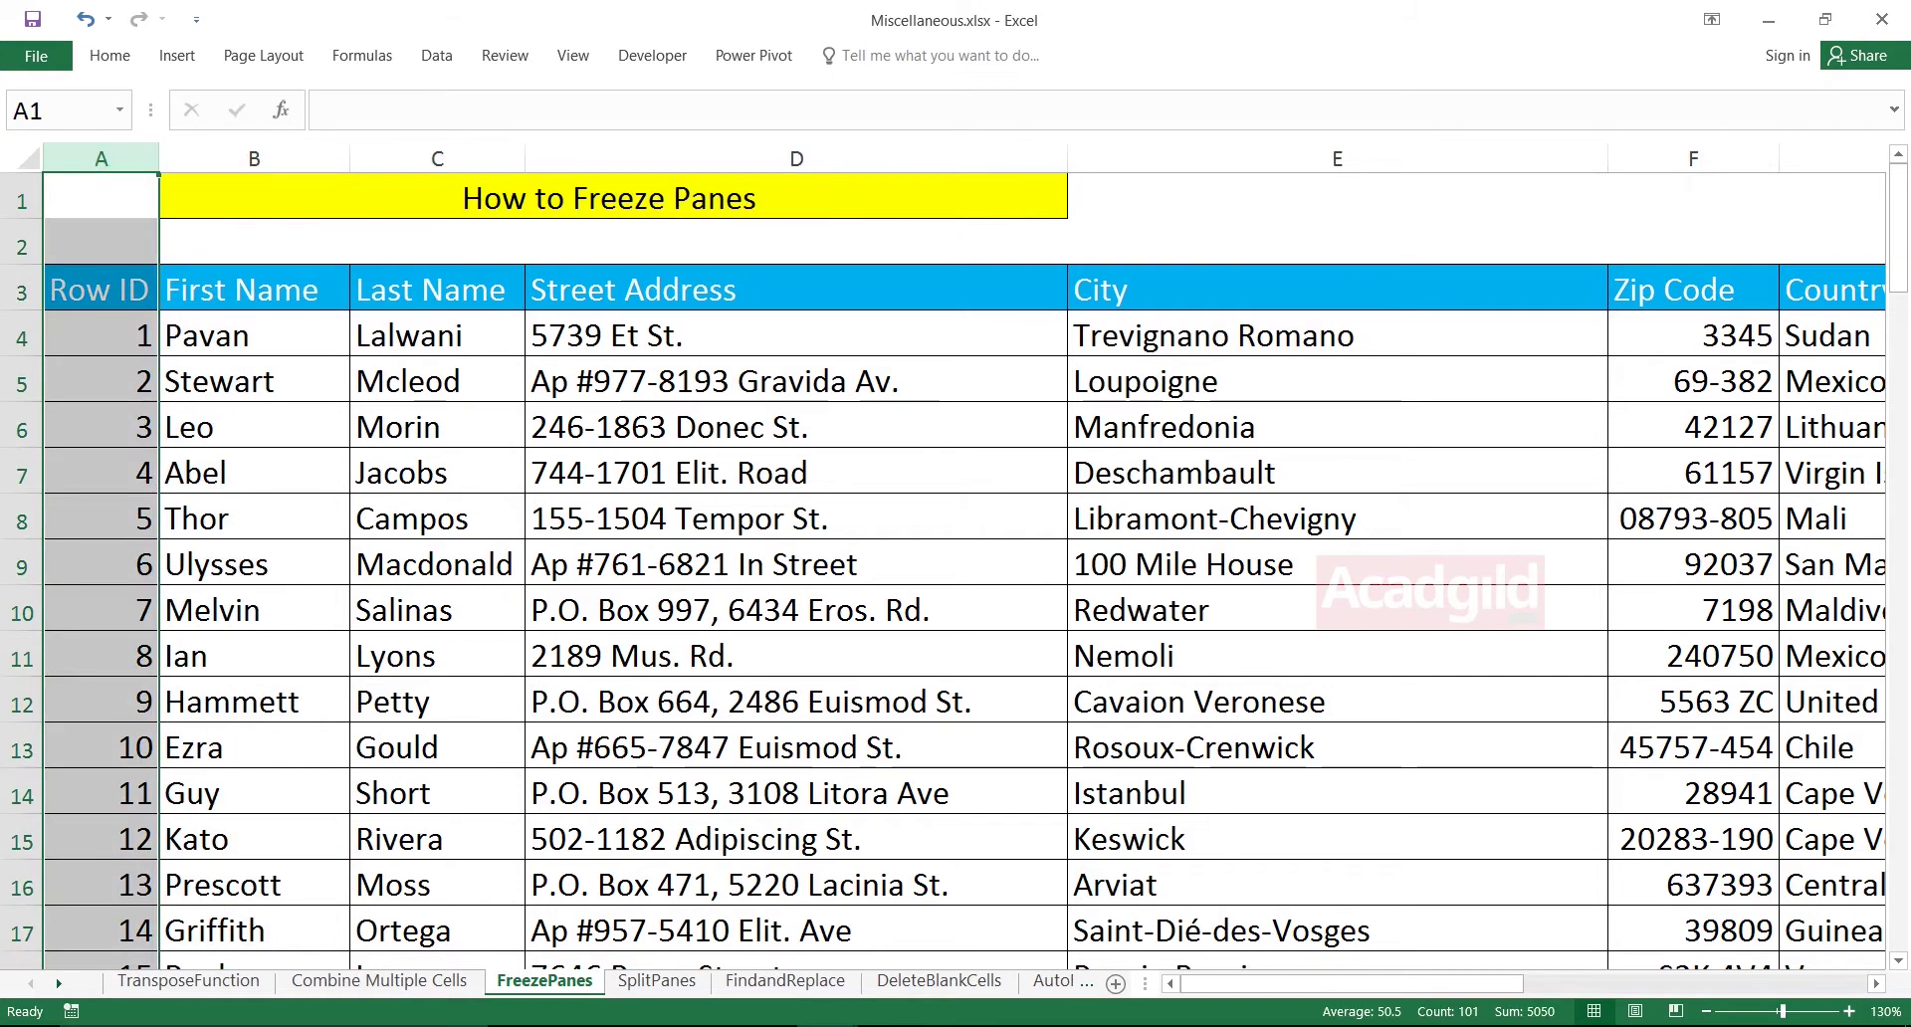
pyautogui.click(100, 290)
pyautogui.moveTo(100, 290); pyautogui.dragTo(109, 886)
pyautogui.moveTo(101, 290); pyautogui.dragTo(101, 931)
pyautogui.click(100, 518)
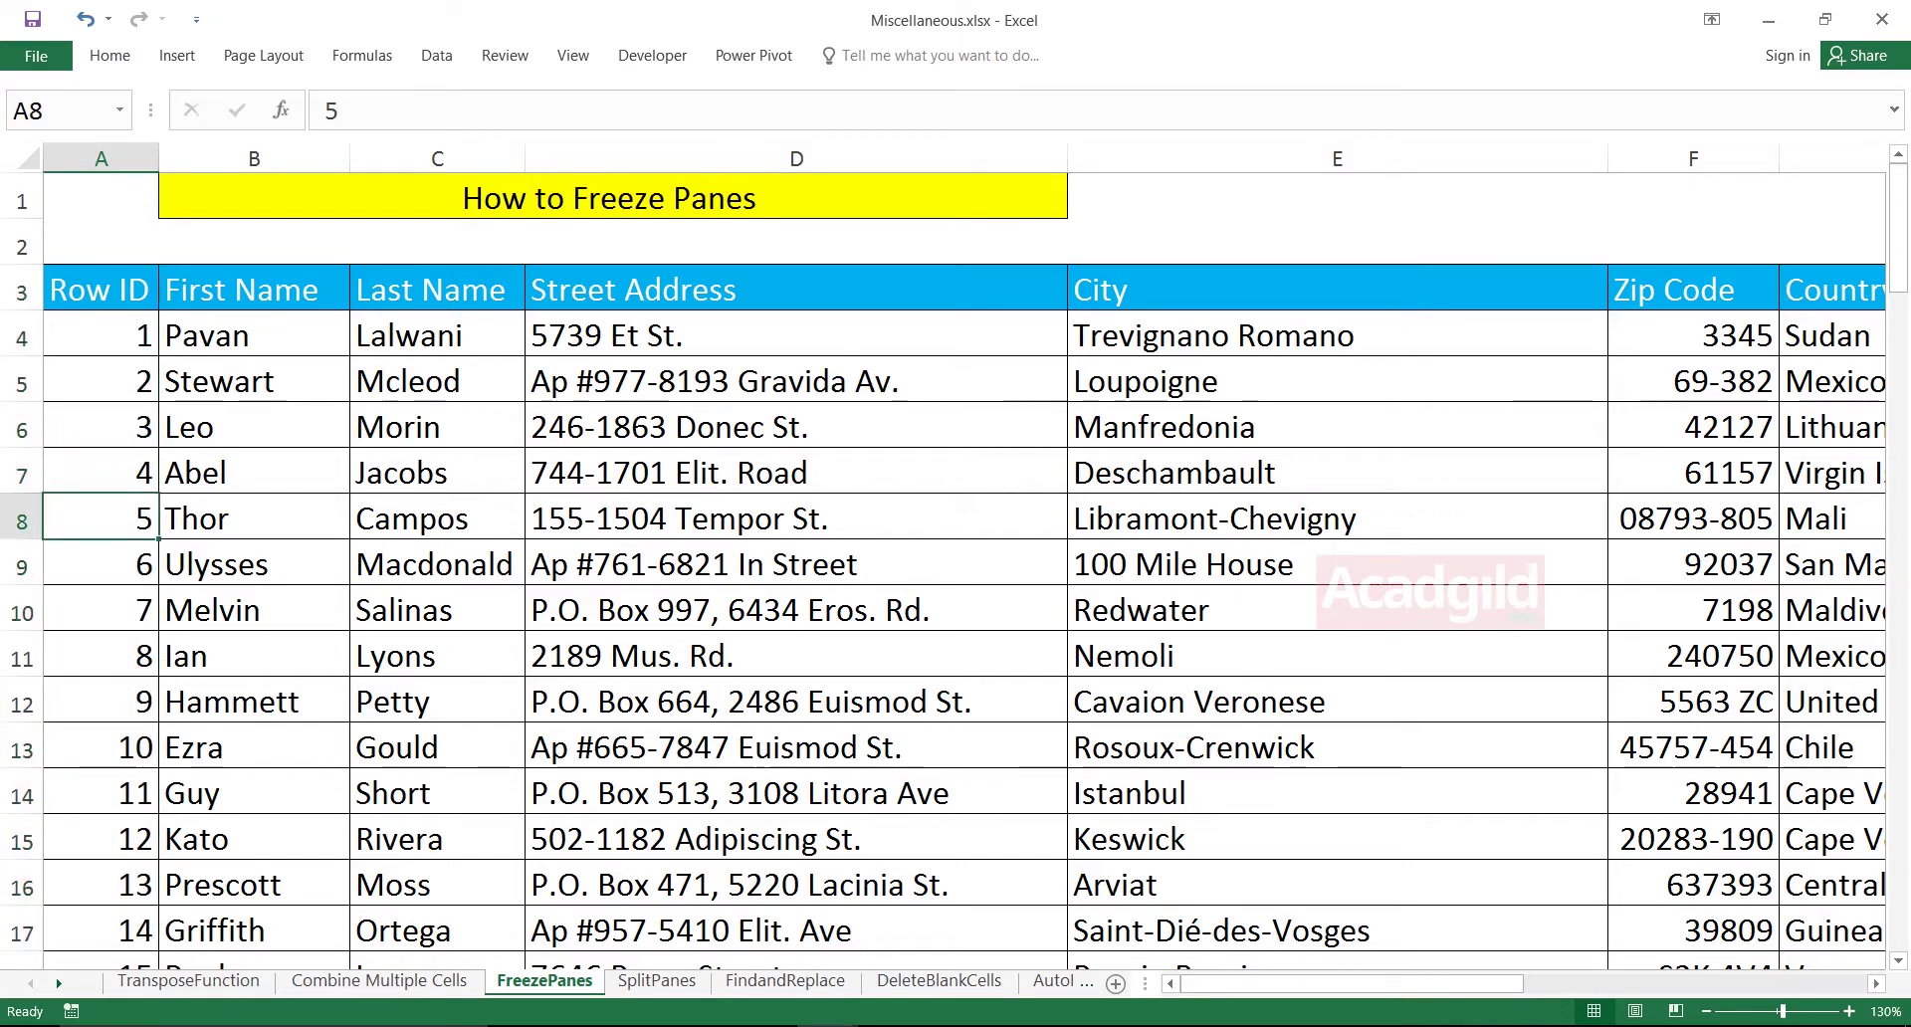
pyautogui.click(100, 242)
pyautogui.click(100, 196)
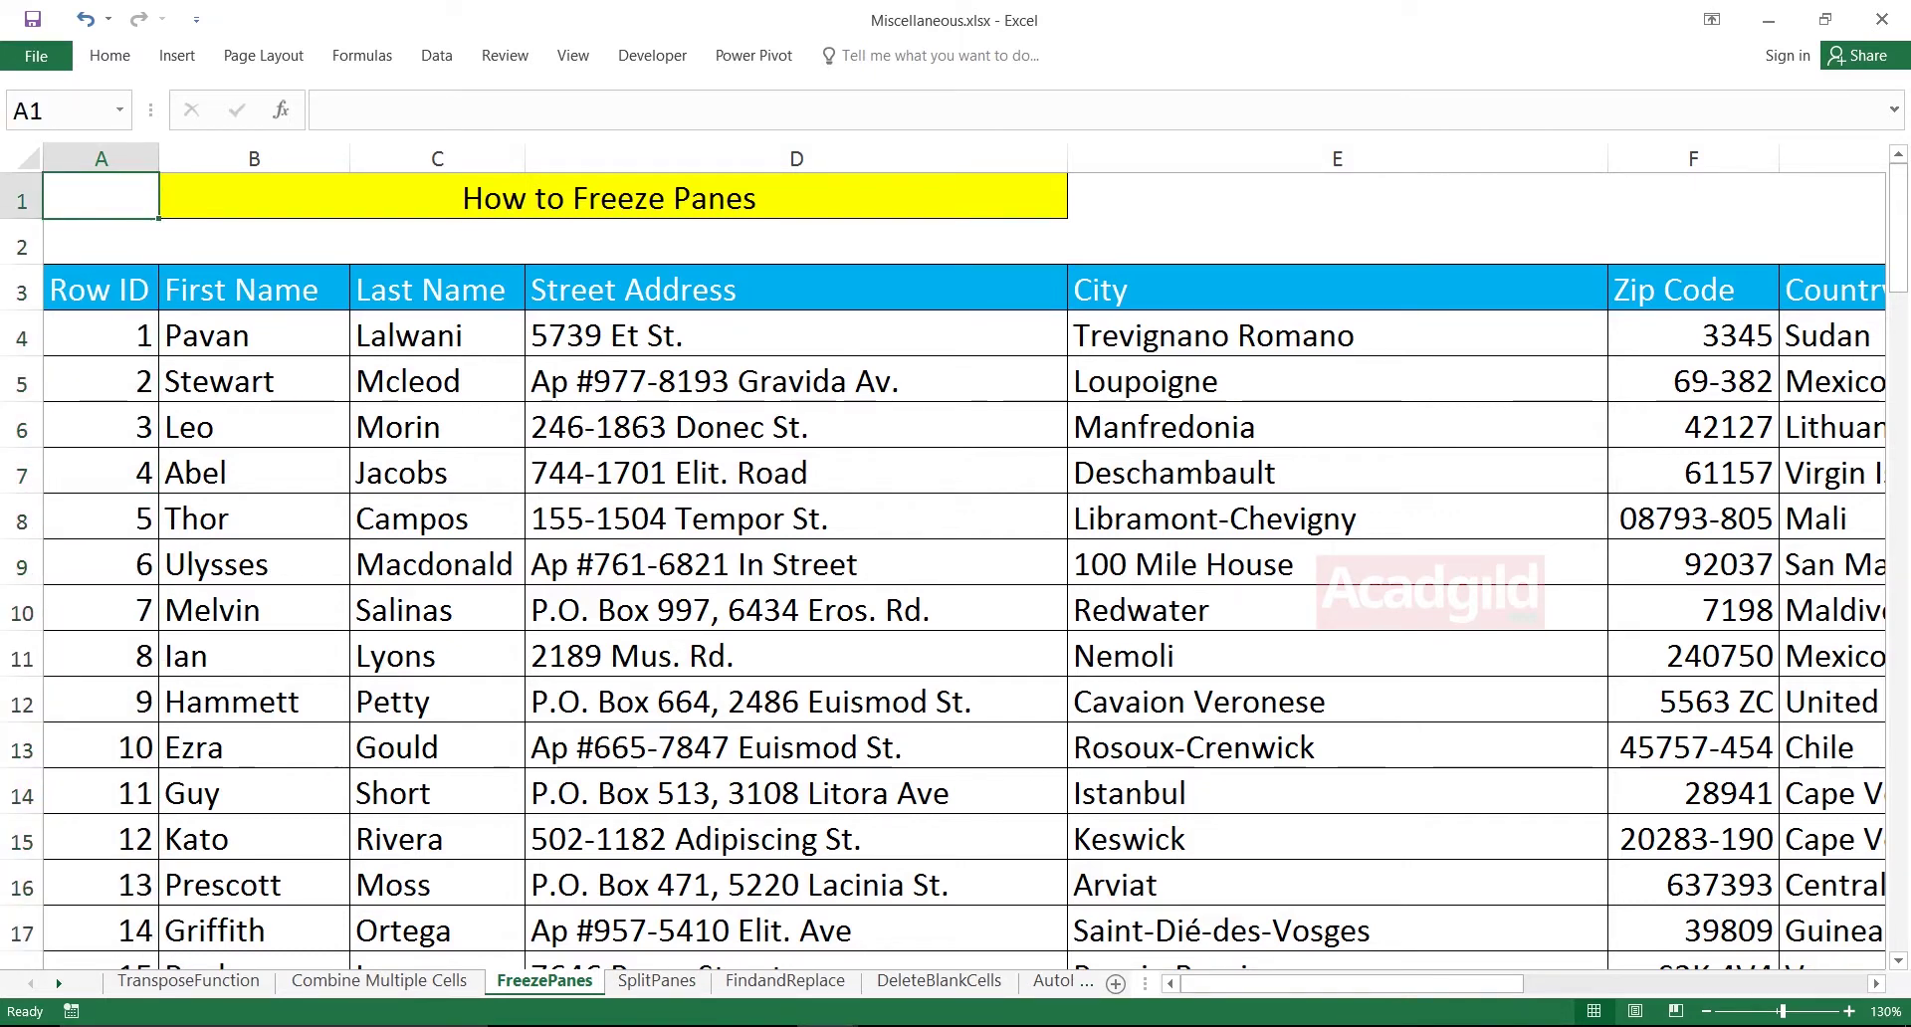
pyautogui.hotkey('shift', 'Right')
pyautogui.hotkey('shift', 'Right')
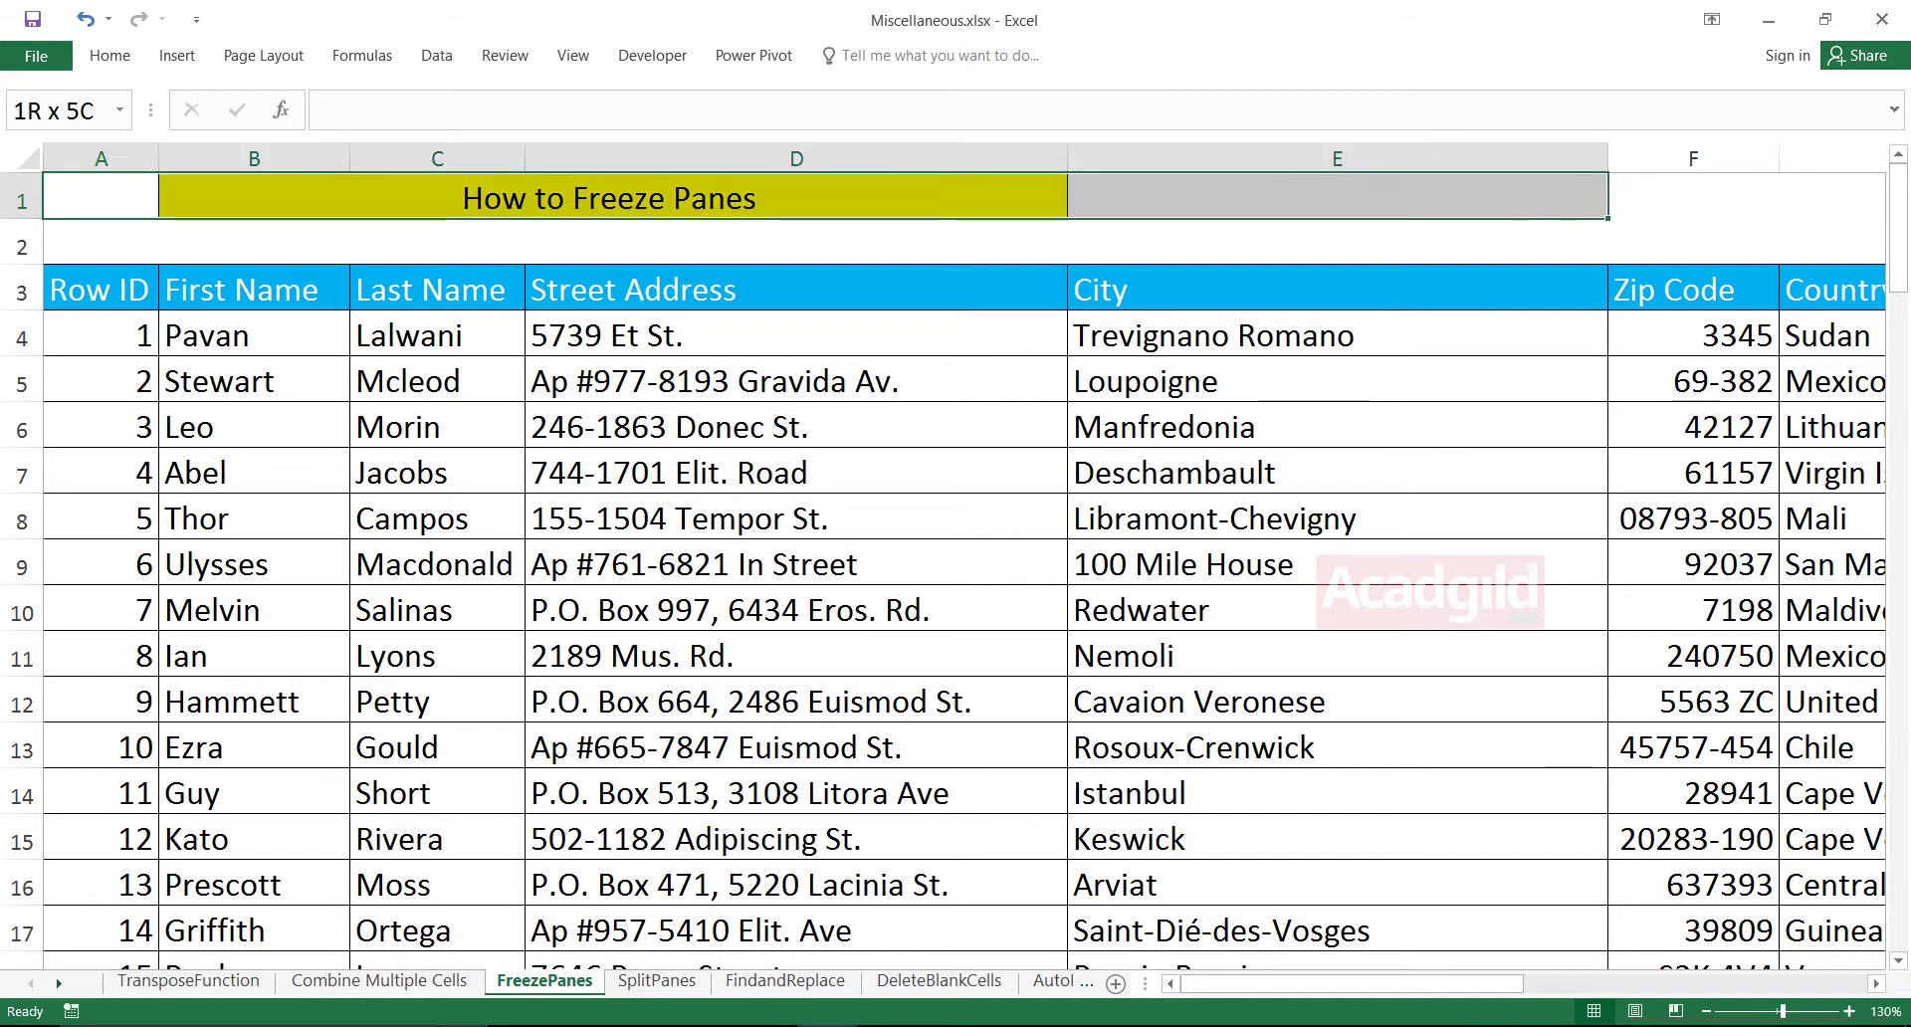
# Freeze the top row of the sheet with the title cell B1 selected.
pyautogui.click(609, 197)
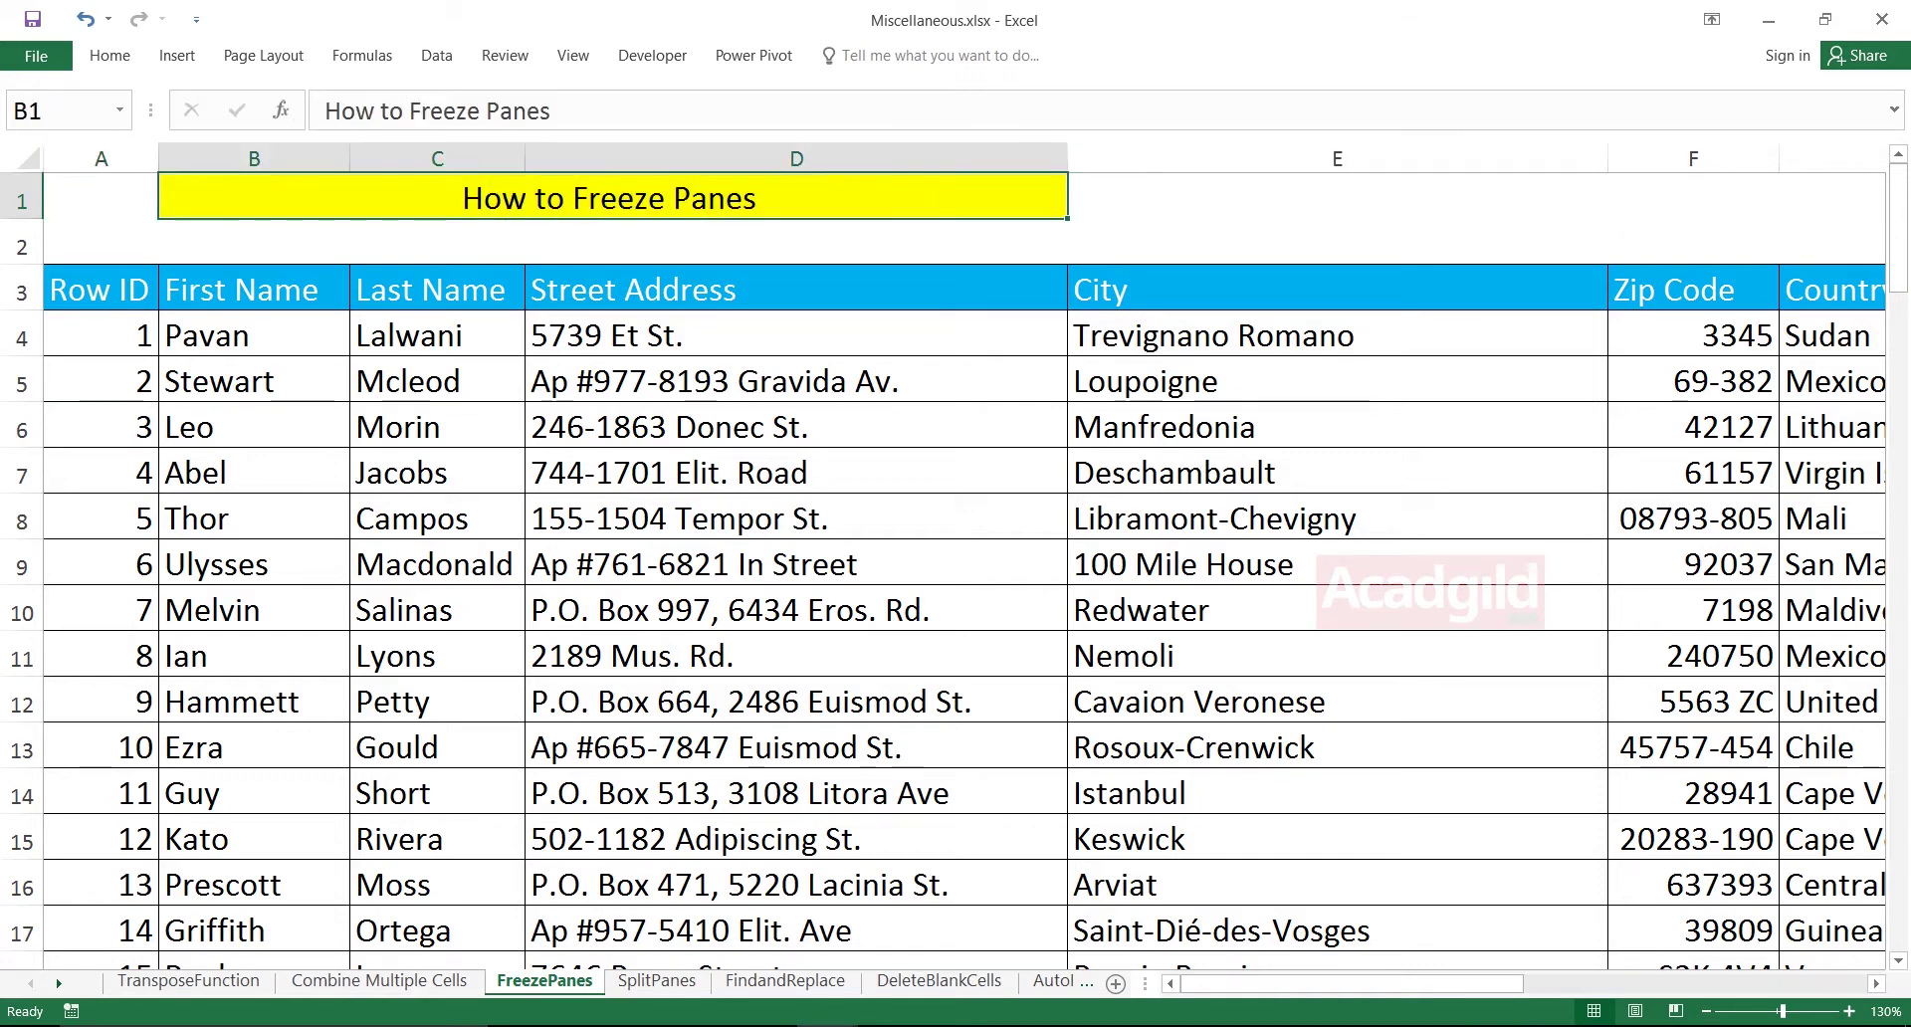
pyautogui.click(573, 55)
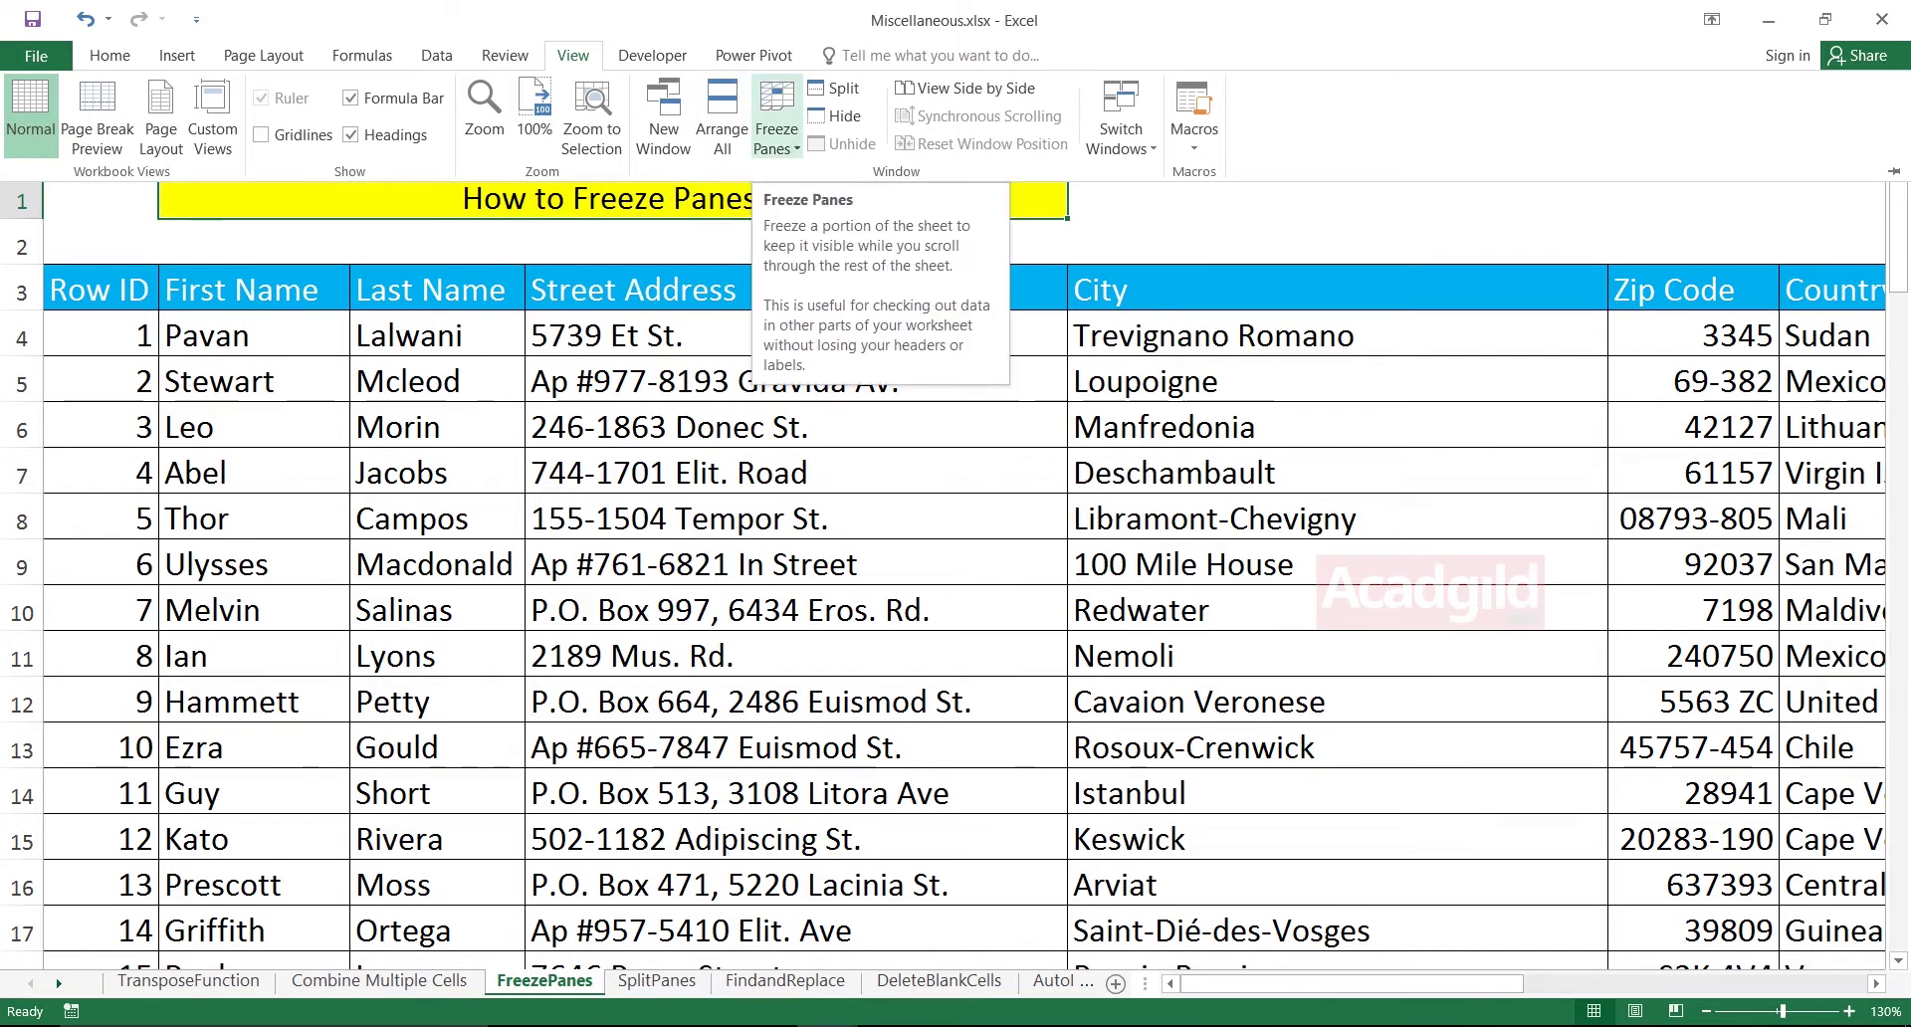
pyautogui.click(776, 129)
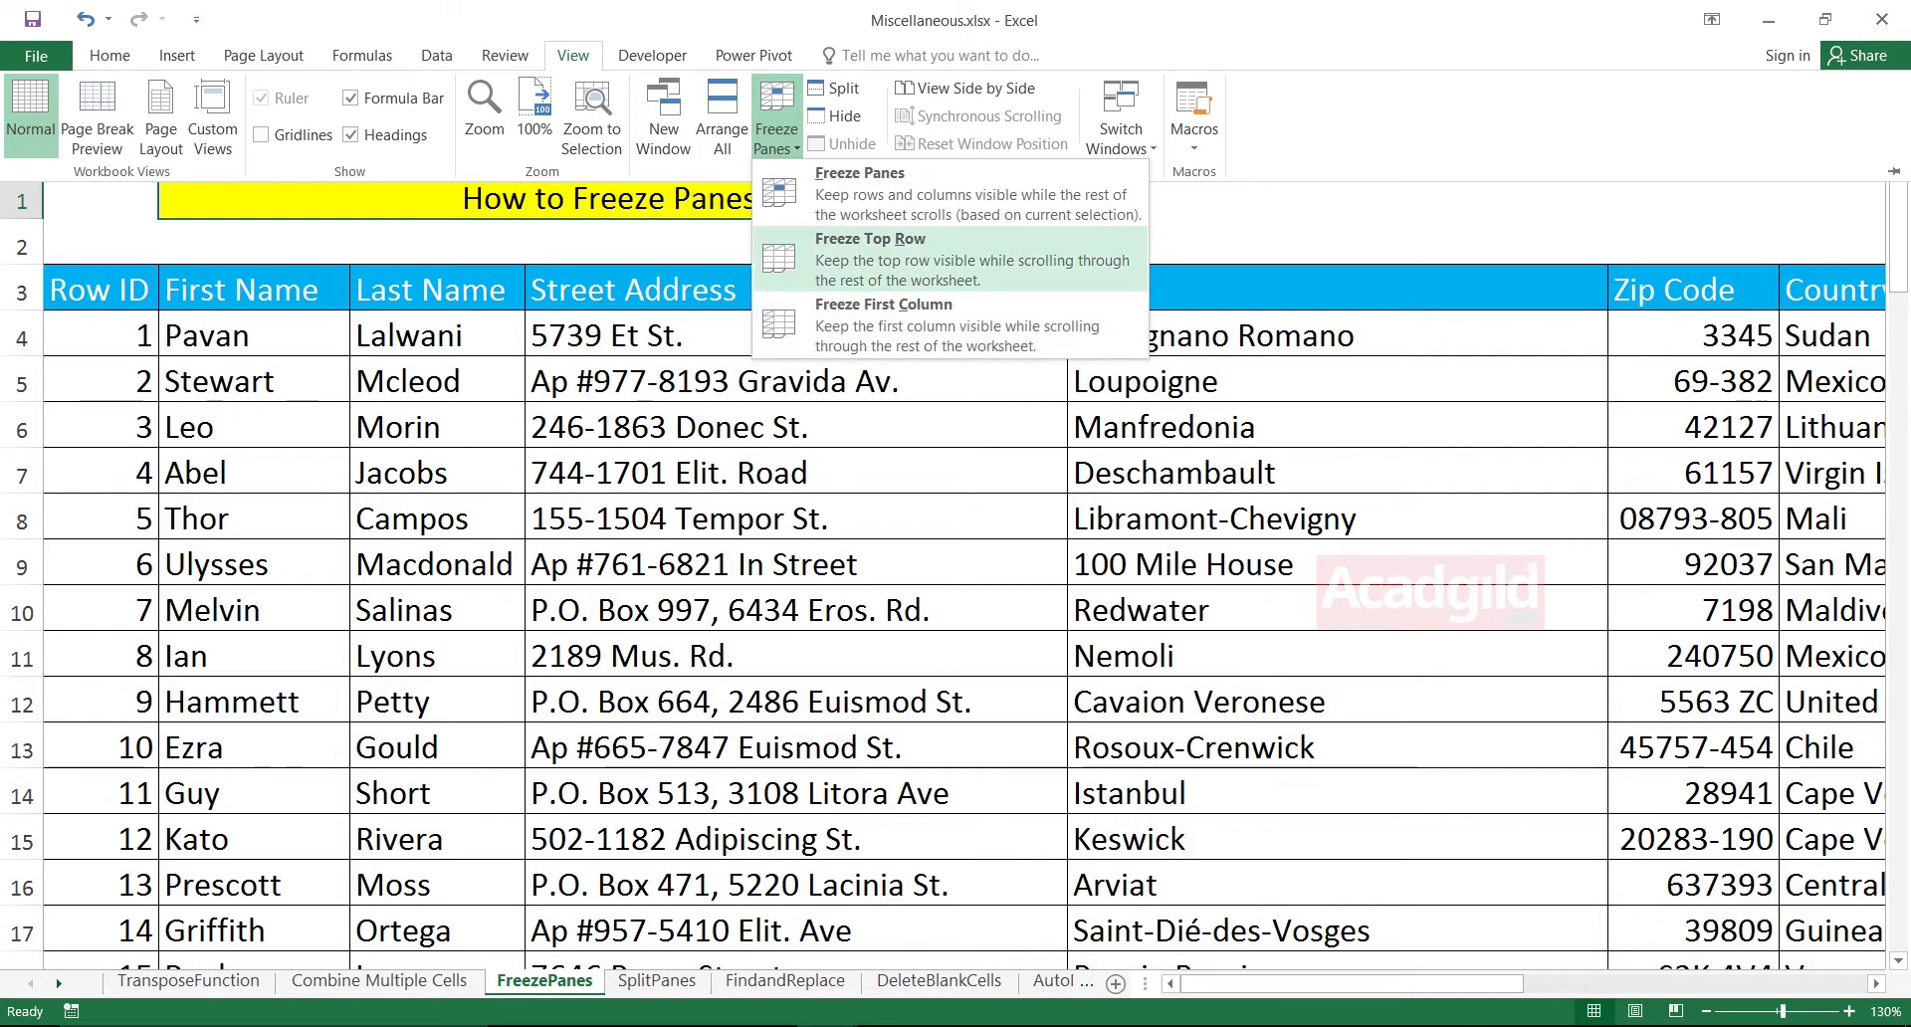
pyautogui.click(951, 259)
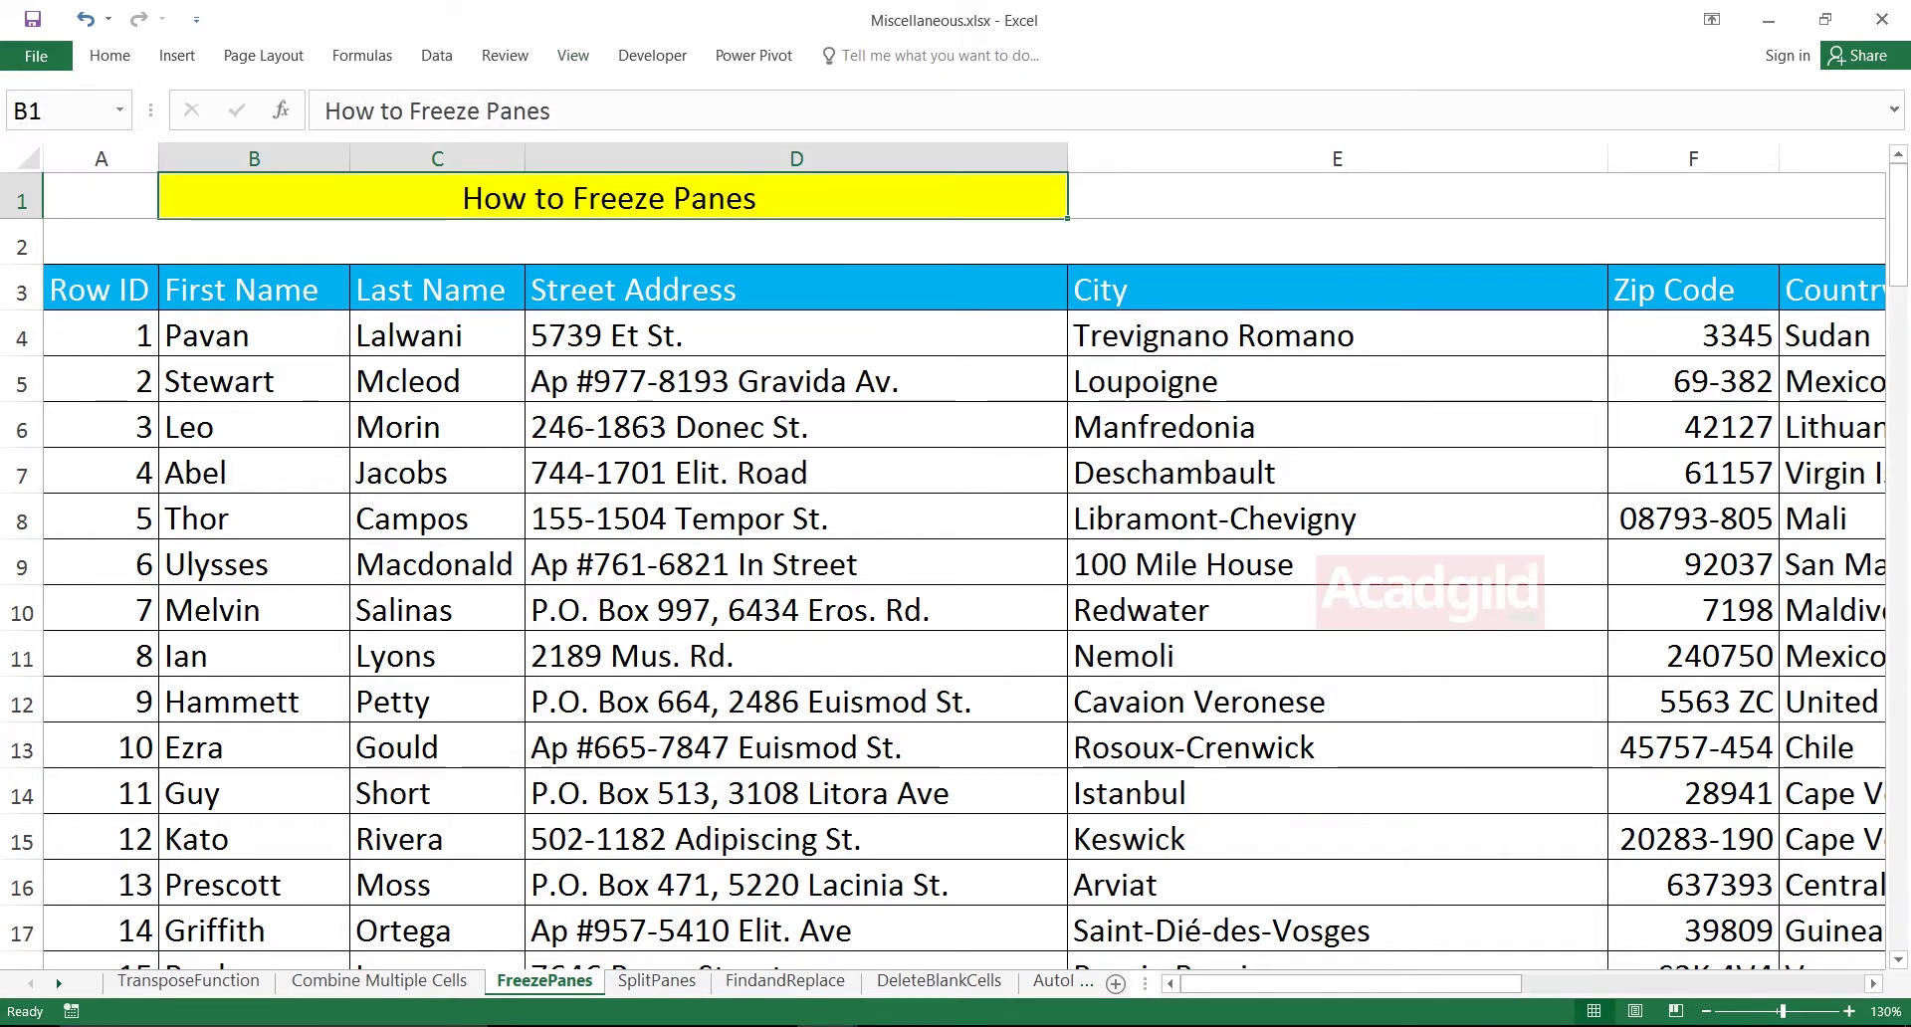
# Examine the records down past row 50 and back up to the title to check how the top row behaves.
pyautogui.click(797, 290)
pyautogui.press('Down')
pyautogui.press('Down')
pyautogui.press('Down')
pyautogui.press('Down')
pyautogui.press('Down')
pyautogui.press('Down')
pyautogui.press('Down')
pyautogui.press('Down')
pyautogui.press('Down')
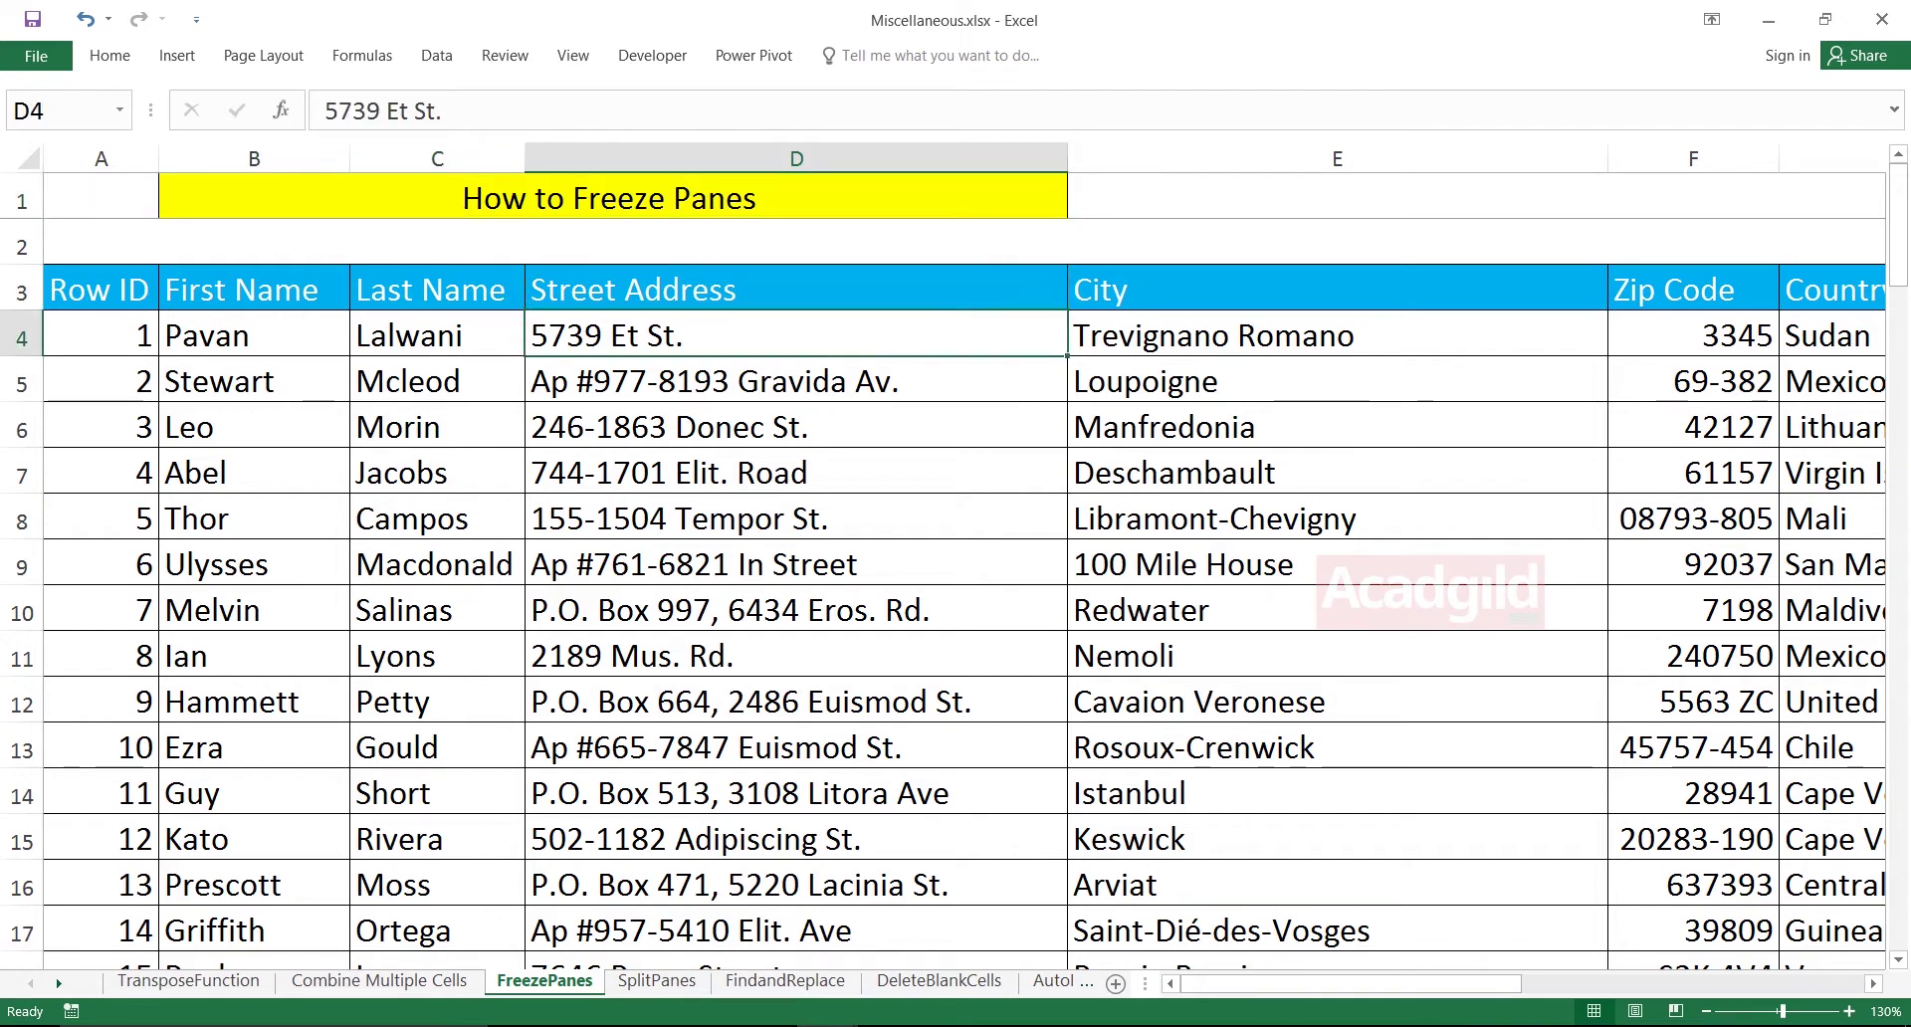
pyautogui.press('Down')
pyautogui.press('Down')
pyautogui.press('Down')
pyautogui.press('Down')
pyautogui.press('Down')
pyautogui.press('Down')
pyautogui.press('Down')
pyautogui.press('Down')
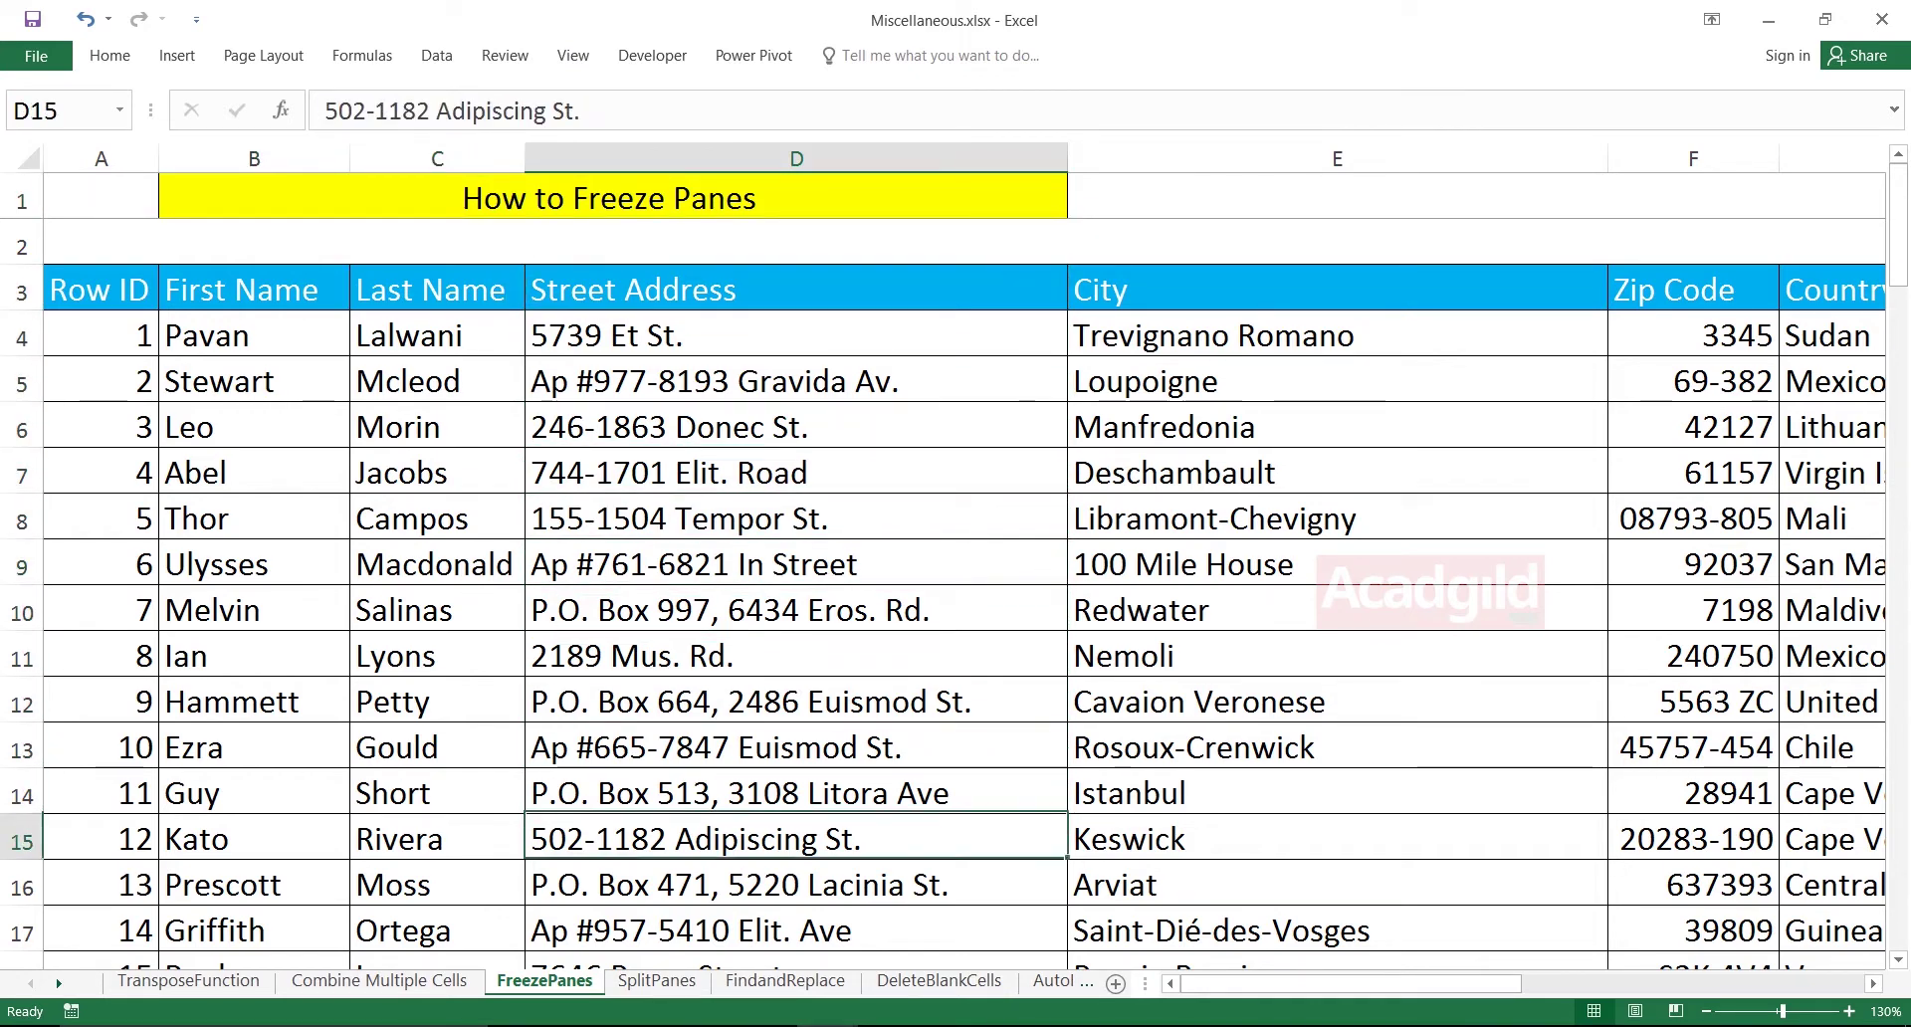
pyautogui.press('Down')
pyautogui.press('Down')
pyautogui.press('Down')
pyautogui.press('Down')
pyautogui.press('Down')
pyautogui.press('Down')
pyautogui.press('Down')
pyautogui.press('Down')
pyautogui.press('Down')
pyautogui.press('Down')
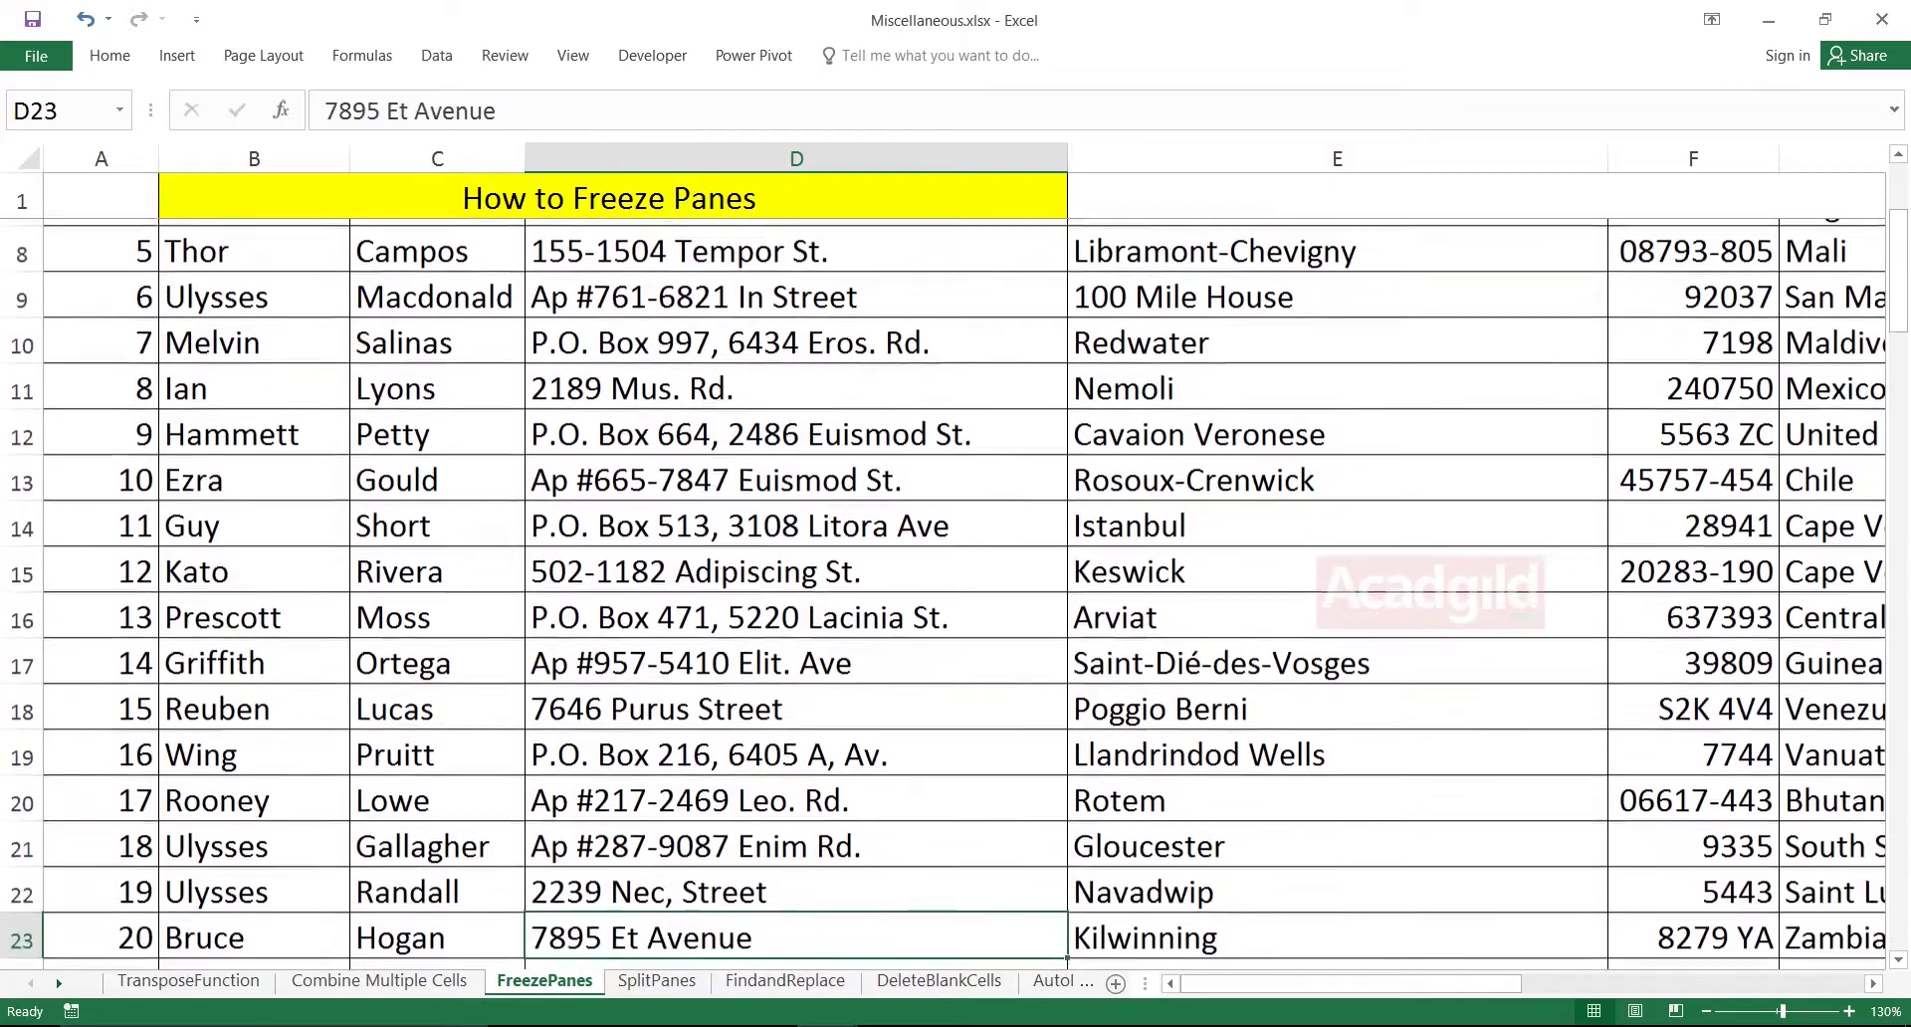
pyautogui.press('Down')
pyautogui.press('Down')
pyautogui.press('Down')
pyautogui.press('Down')
pyautogui.press('Down')
pyautogui.press('Down')
pyautogui.press('Down')
pyautogui.press('Down')
pyautogui.press('Down')
pyautogui.press('Down')
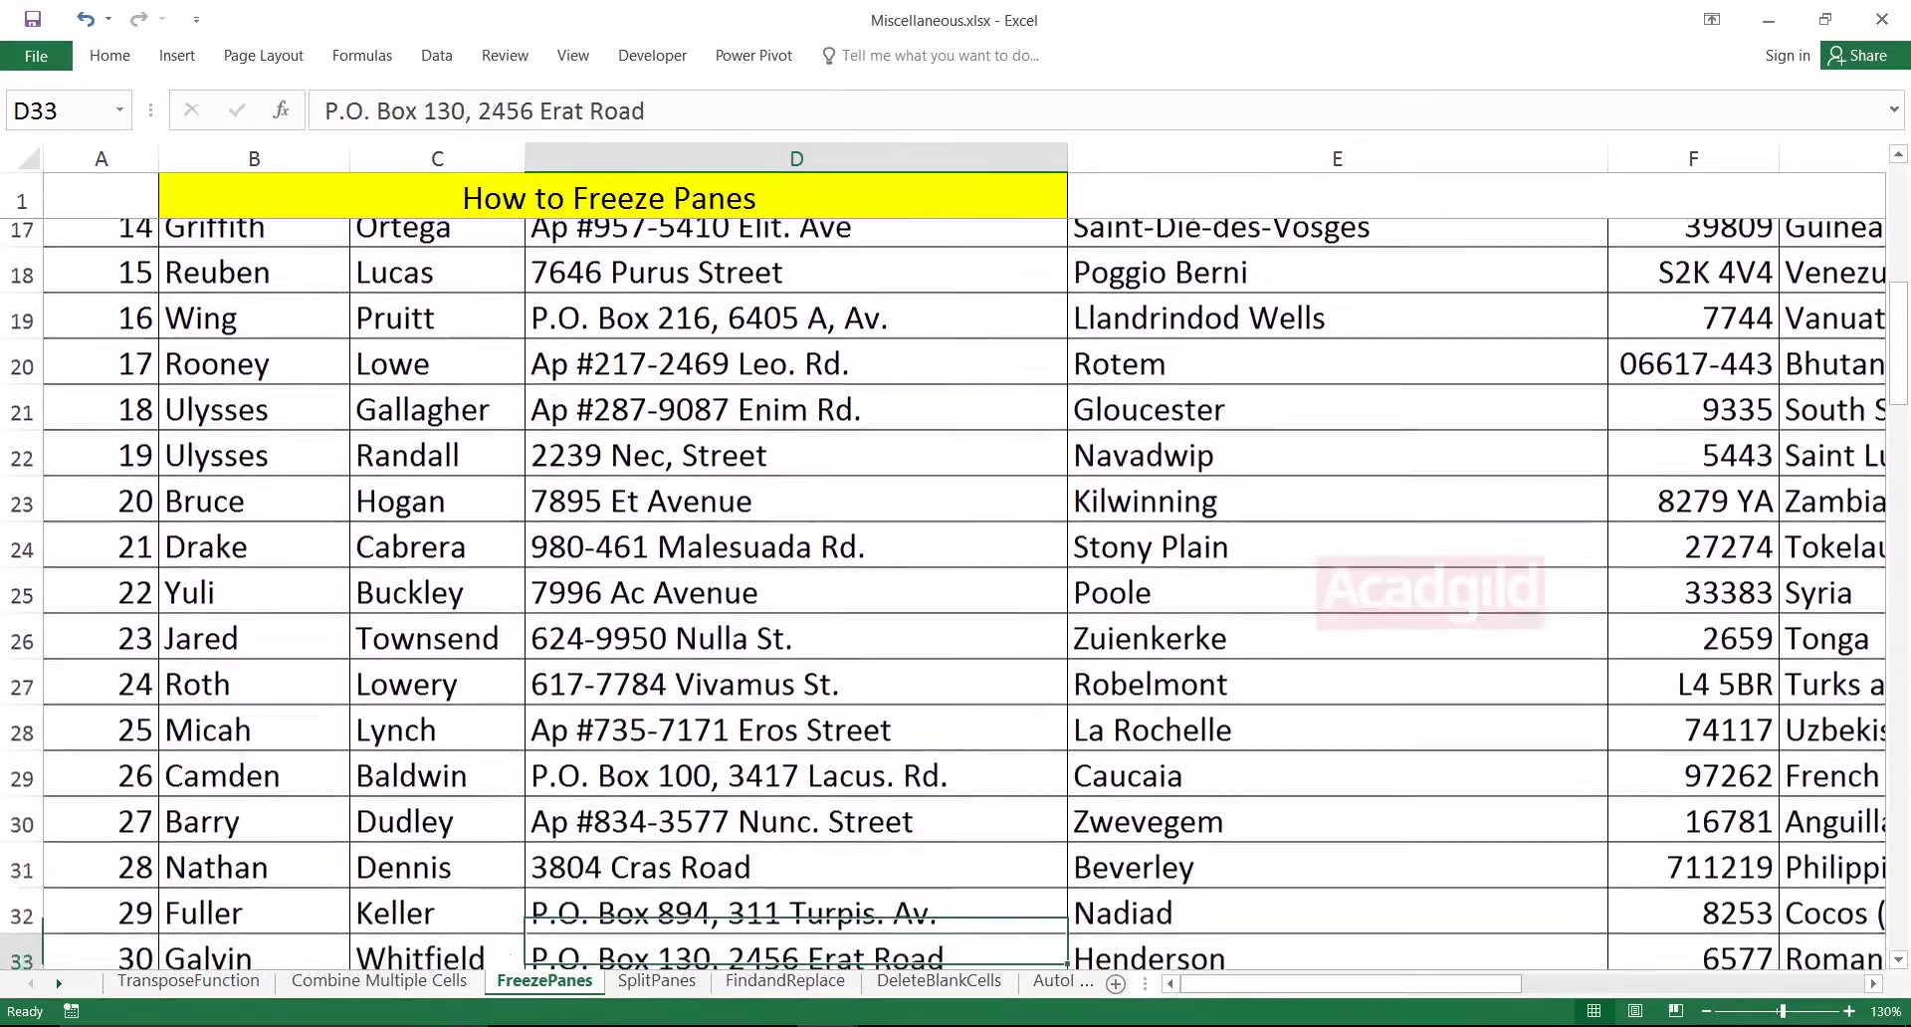
pyautogui.press('Down')
pyautogui.press('Down')
pyautogui.press('Down')
pyautogui.press('Down')
pyautogui.press('Down')
pyautogui.press('Down')
pyautogui.press('Down')
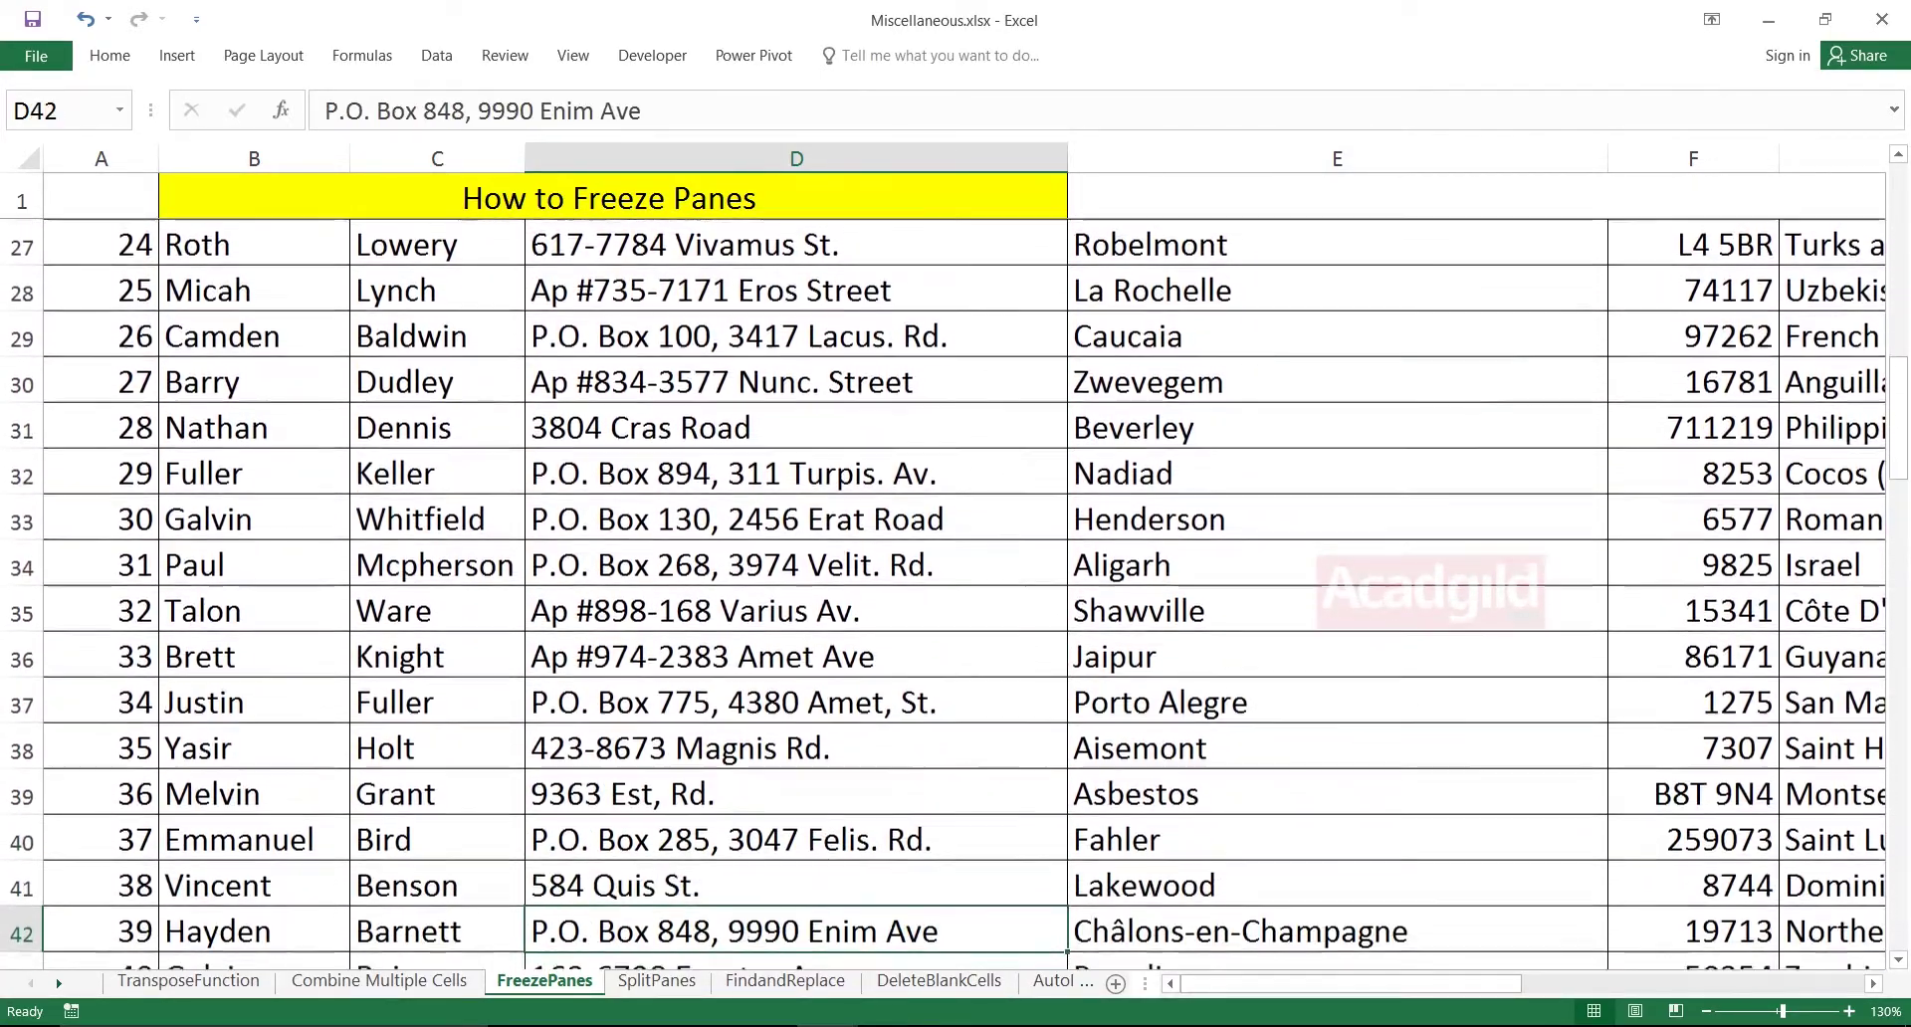
pyautogui.press('Down')
pyautogui.press('Down')
pyautogui.press('Down')
pyautogui.press('Down')
pyautogui.press('Down')
pyautogui.press('Down')
pyautogui.press('Down')
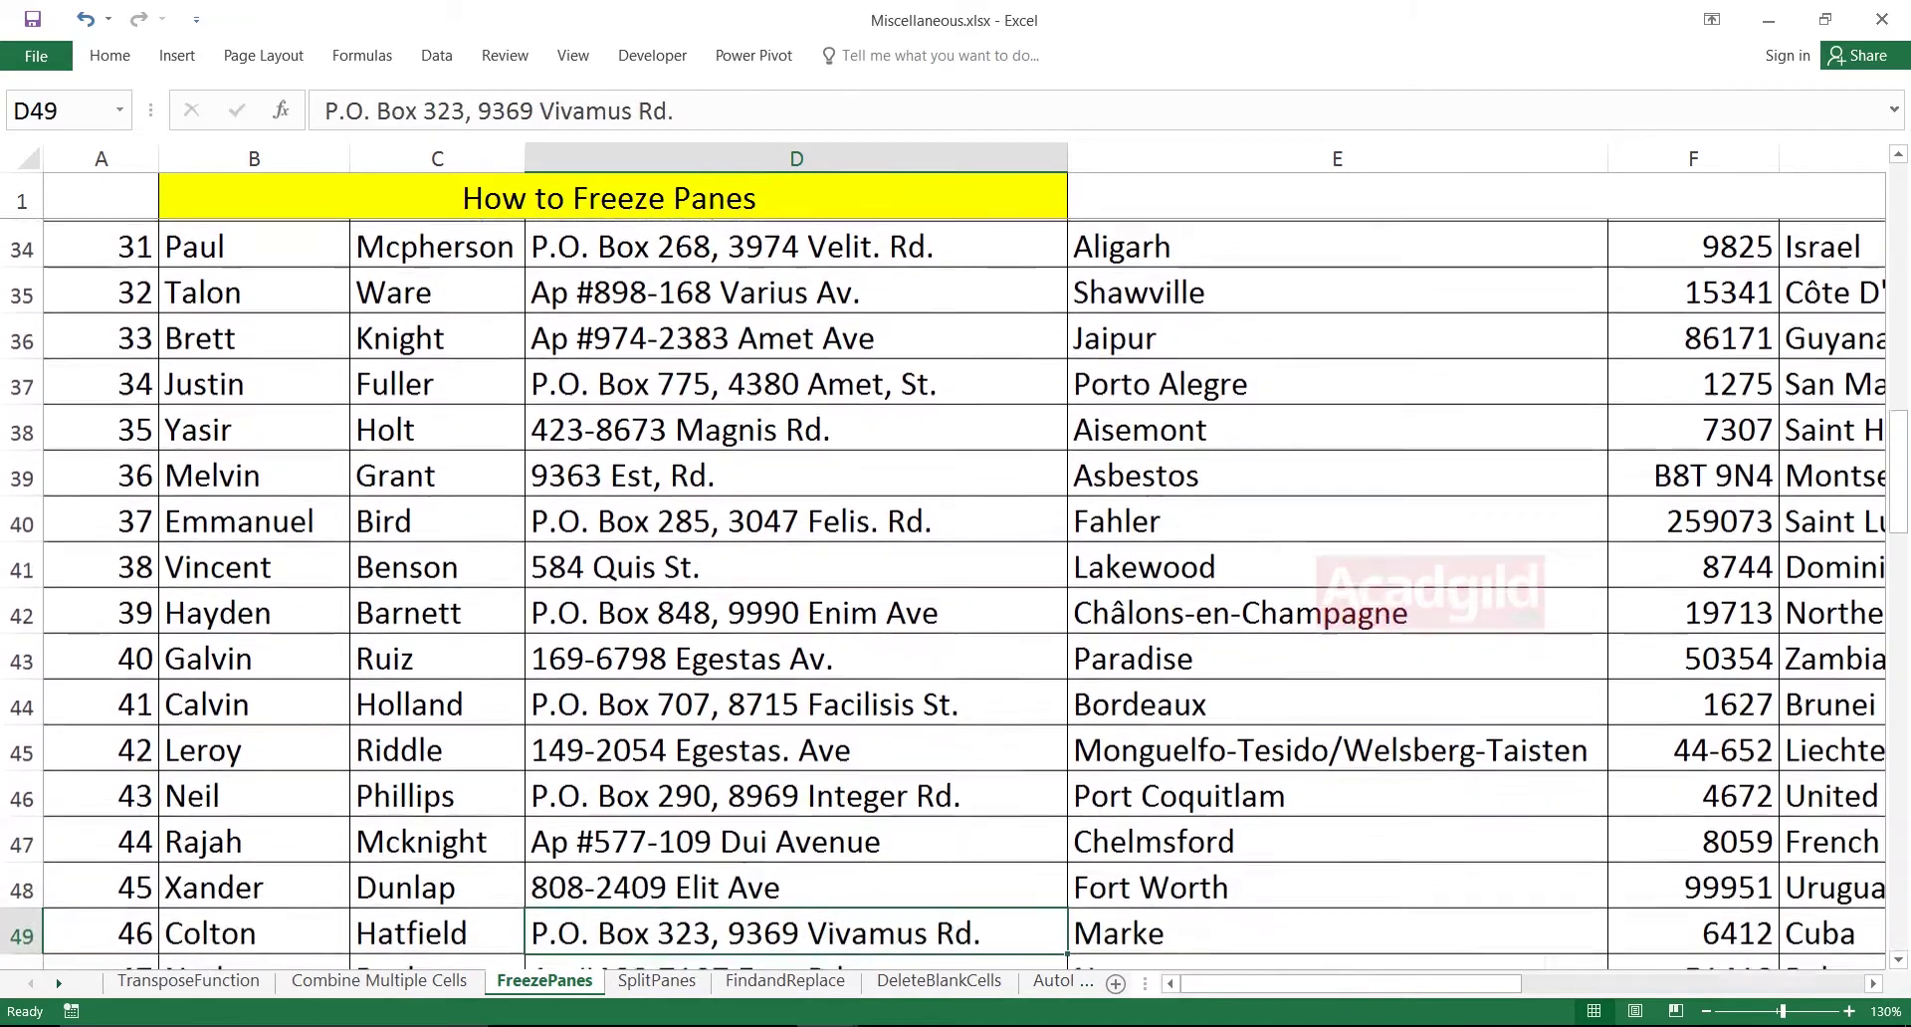
pyautogui.press('Down')
pyautogui.press('Down')
pyautogui.press('Down')
pyautogui.press('Down')
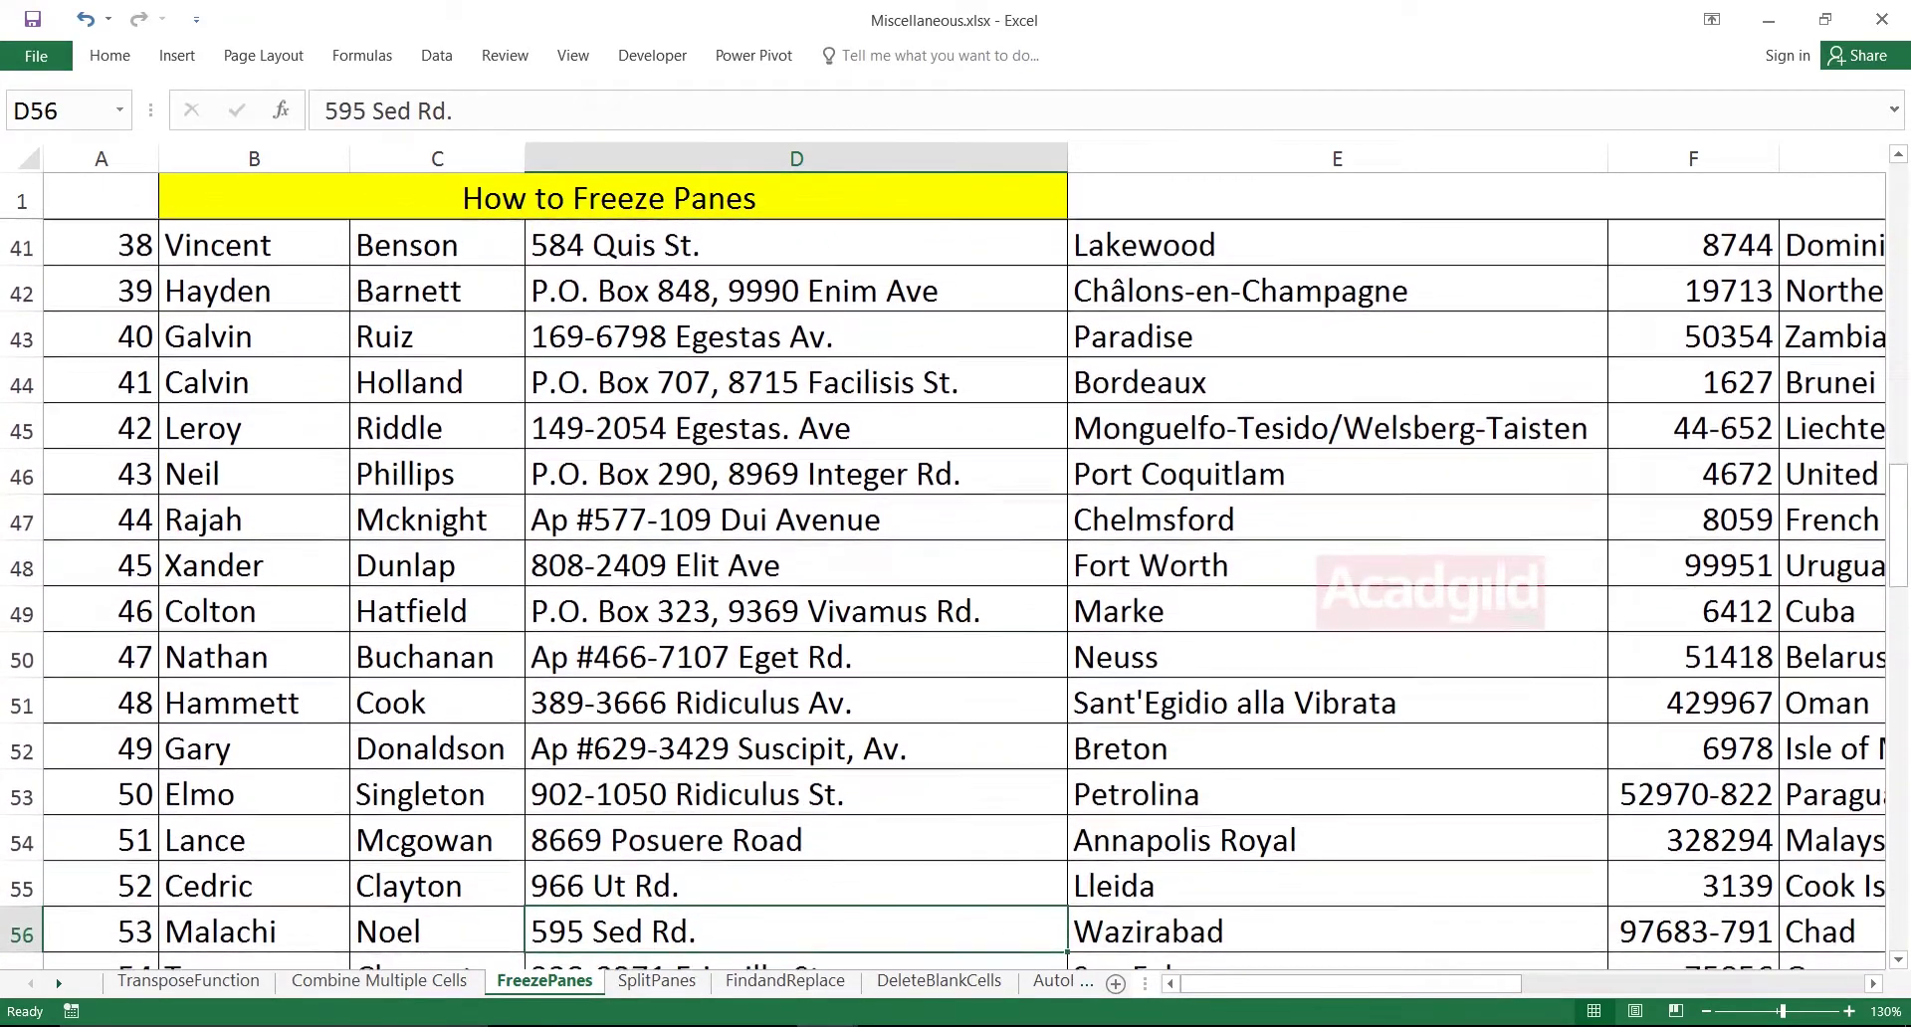
pyautogui.press('Up')
pyautogui.press('Up')
pyautogui.press('Up')
pyautogui.press('Up')
pyautogui.press('Up')
pyautogui.press('Up')
pyautogui.press('Up')
pyautogui.press('Up')
pyautogui.press('Up')
pyautogui.press('Up')
pyautogui.press('Up')
pyautogui.press('Up')
pyautogui.press('Up')
pyautogui.press('Up')
pyautogui.press('Up')
pyautogui.press('Up')
pyautogui.press('Up')
pyautogui.press('Up')
pyautogui.press('Up')
pyautogui.press('Up')
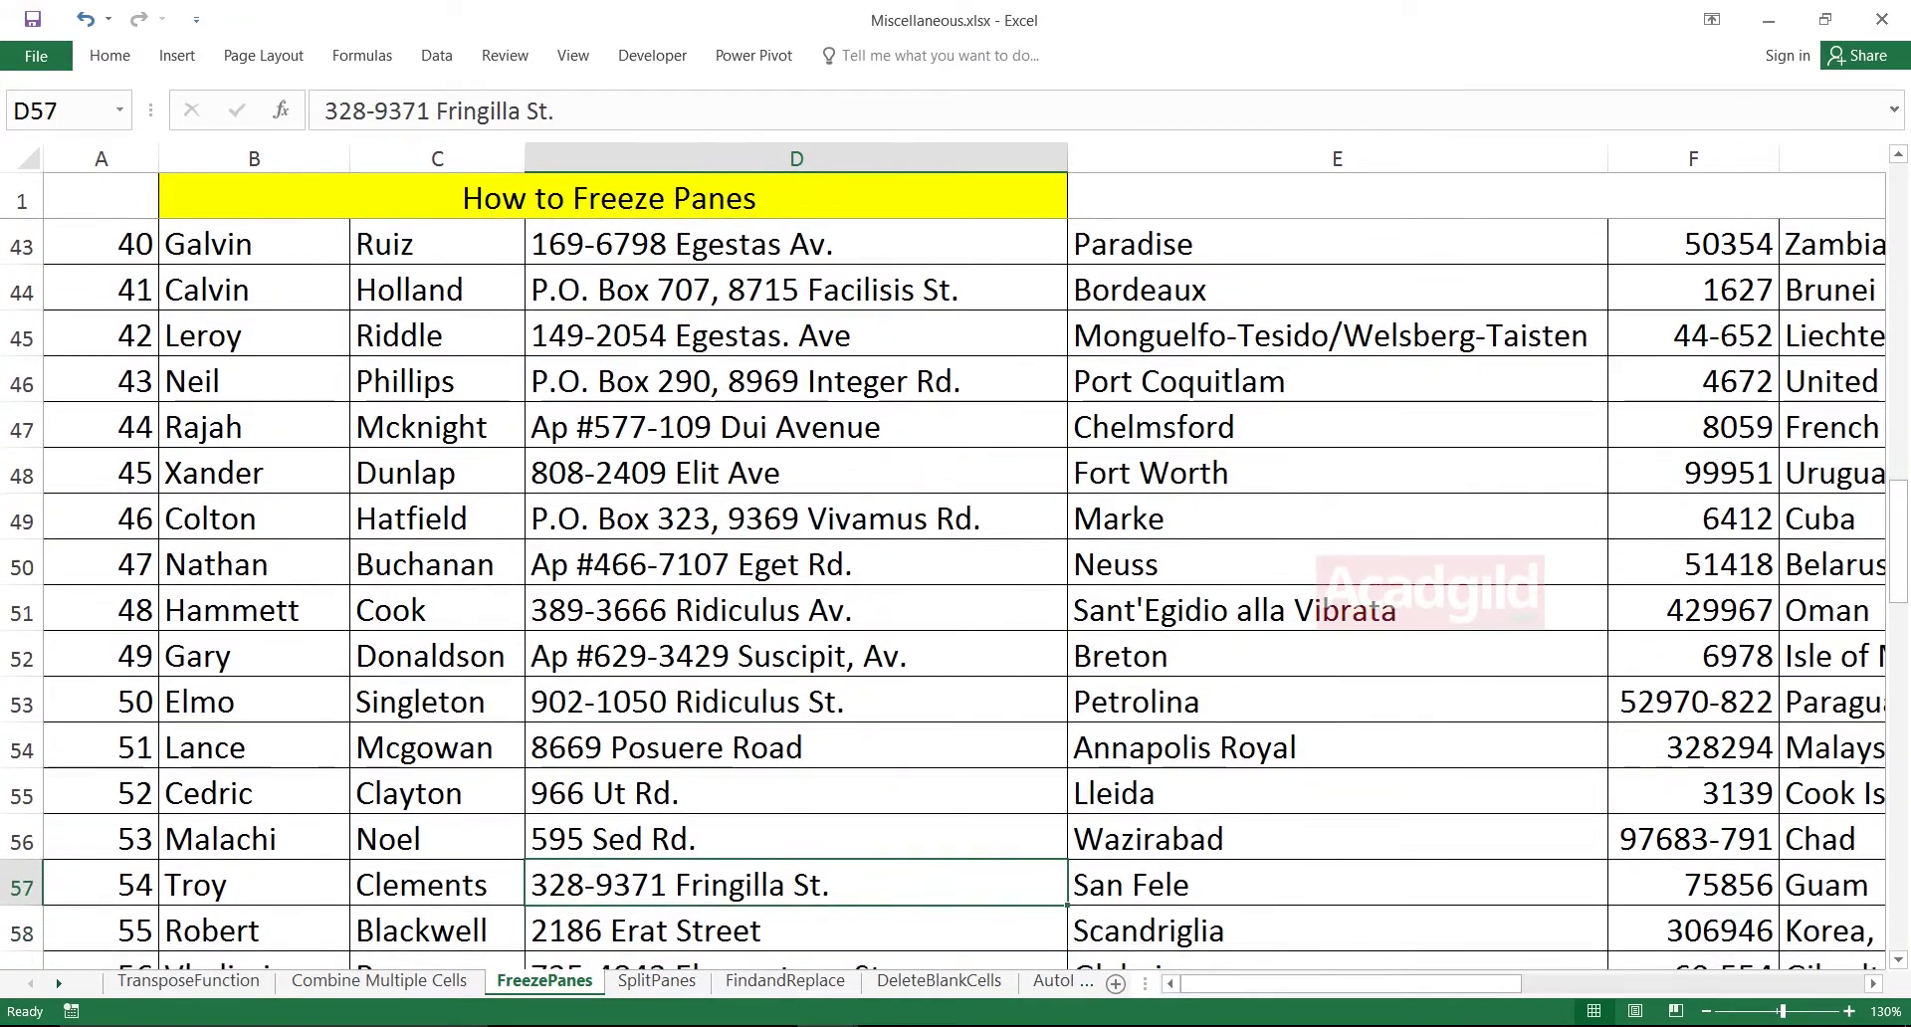
pyautogui.press('Up')
pyautogui.press('Up')
pyautogui.press('Up')
pyautogui.press('Up')
pyautogui.press('Up')
pyautogui.press('Up')
pyautogui.press('Up')
pyautogui.press('Up')
pyautogui.press('Up')
pyautogui.press('Up')
pyautogui.press('Up')
pyautogui.press('Up')
pyautogui.press('Up')
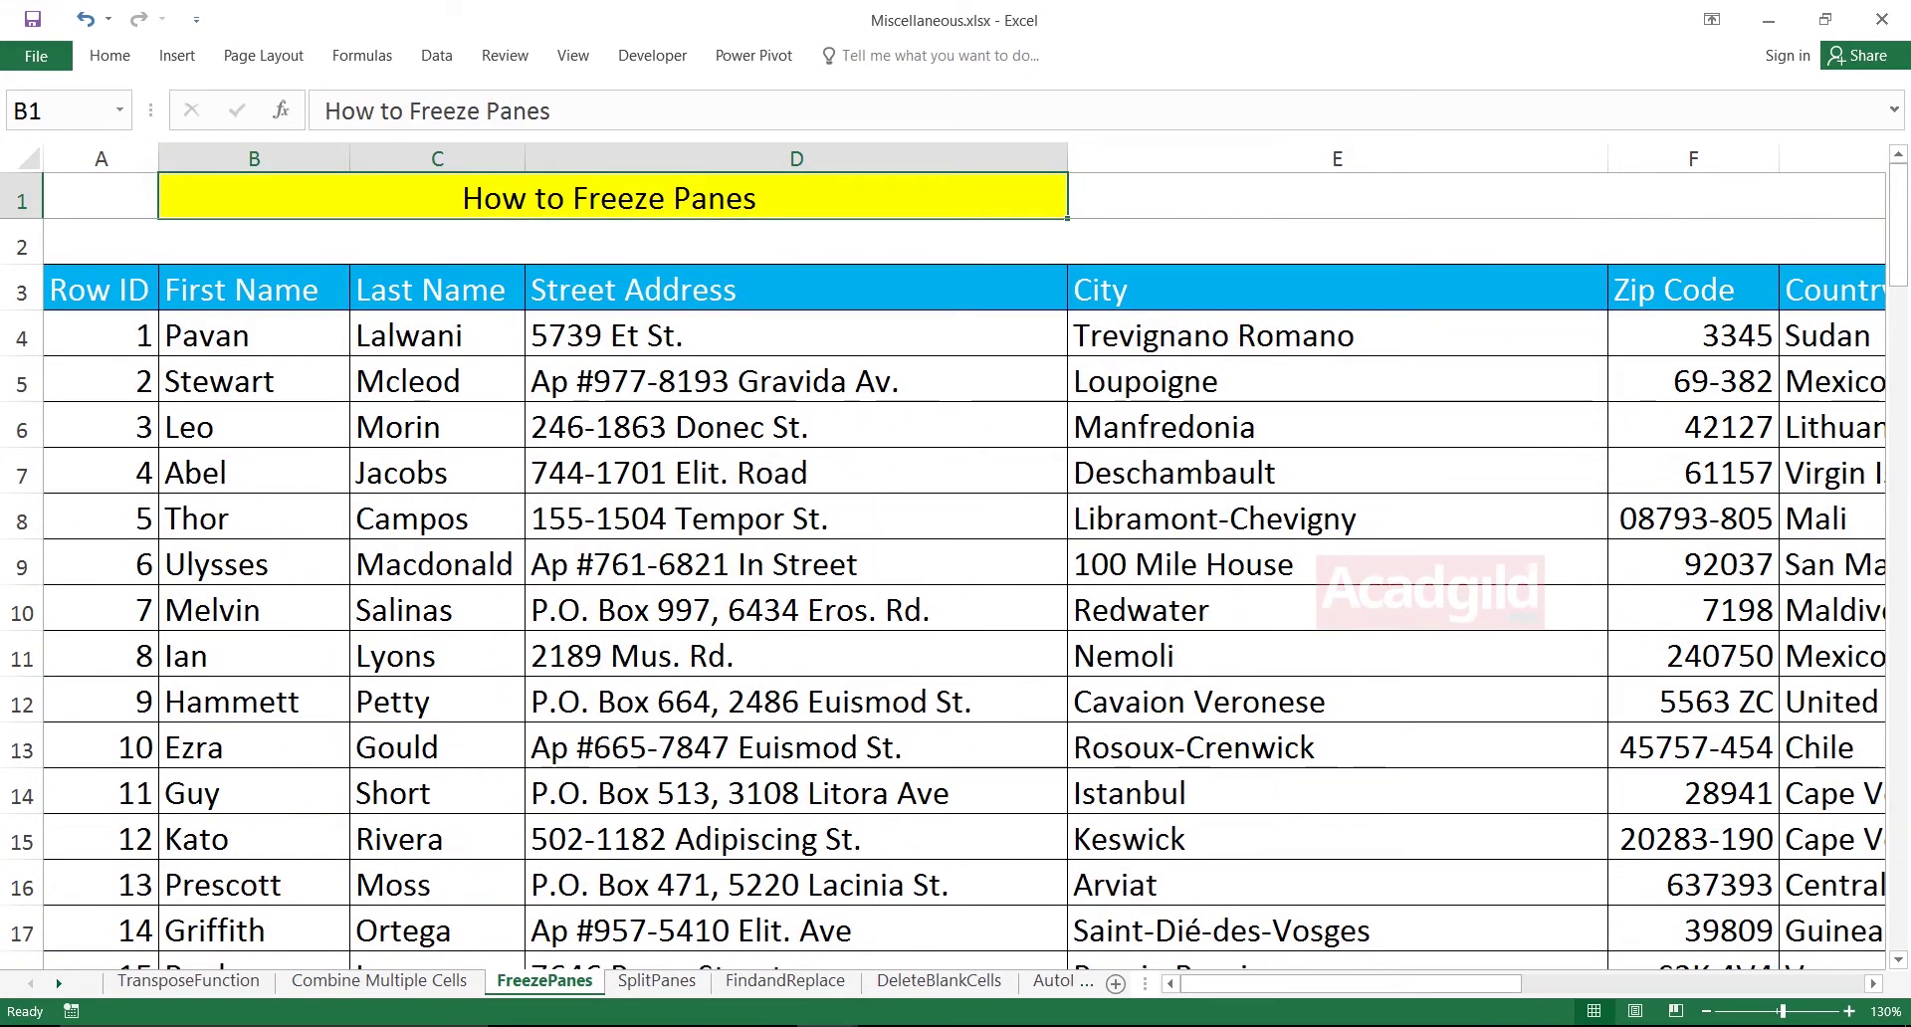
# Unfreeze the panes so that all rows and columns scroll again.
pyautogui.click(573, 56)
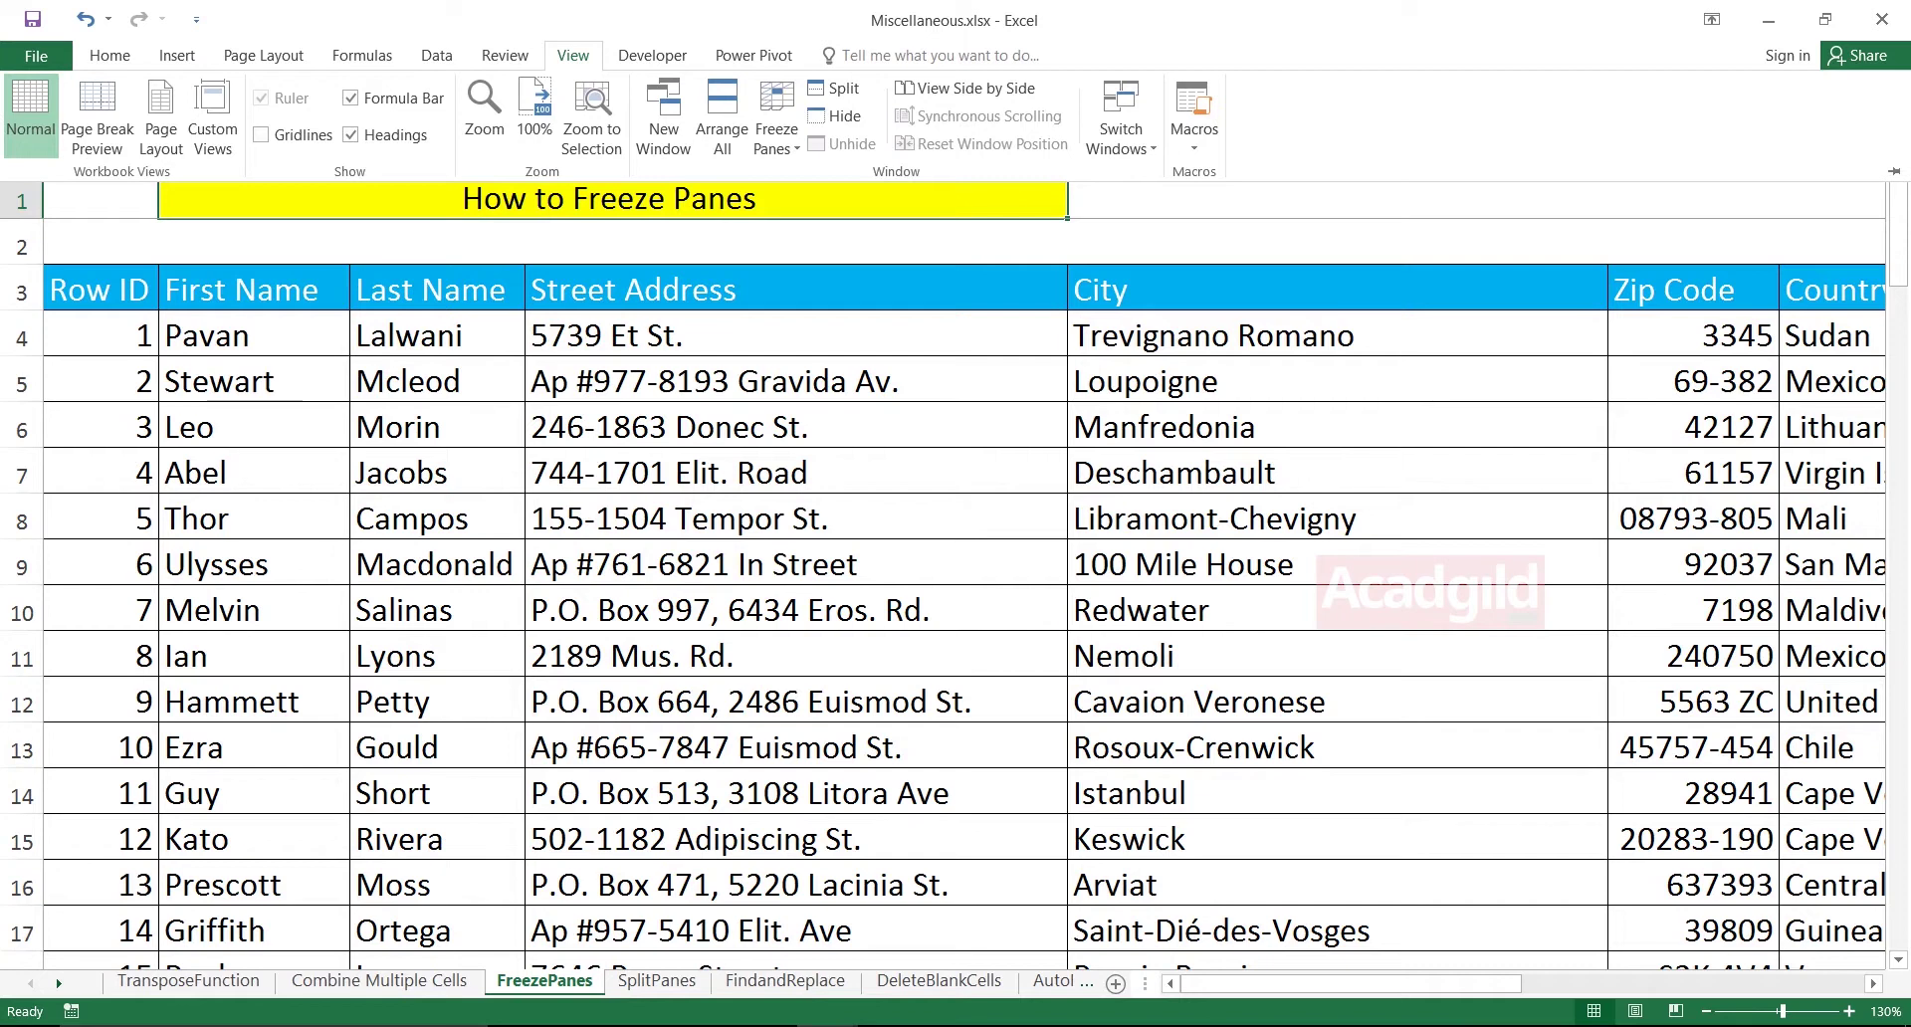
pyautogui.click(777, 119)
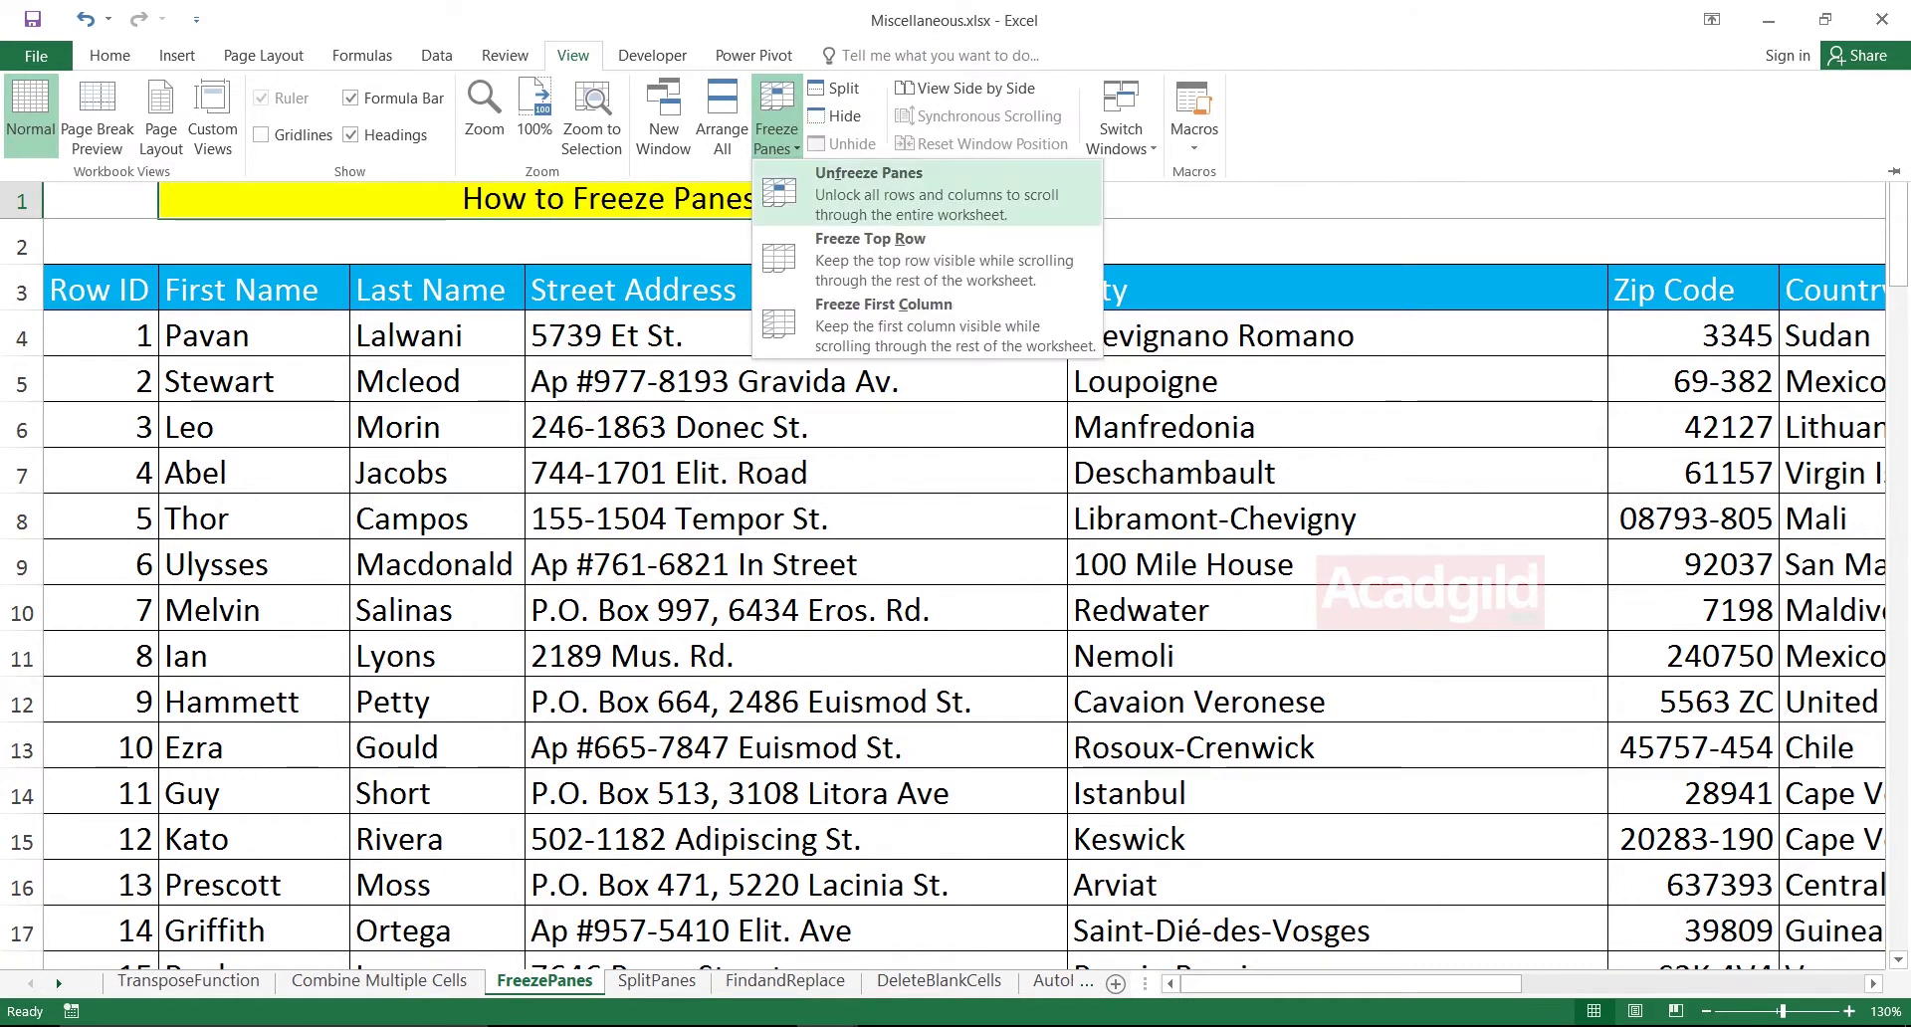
pyautogui.click(869, 189)
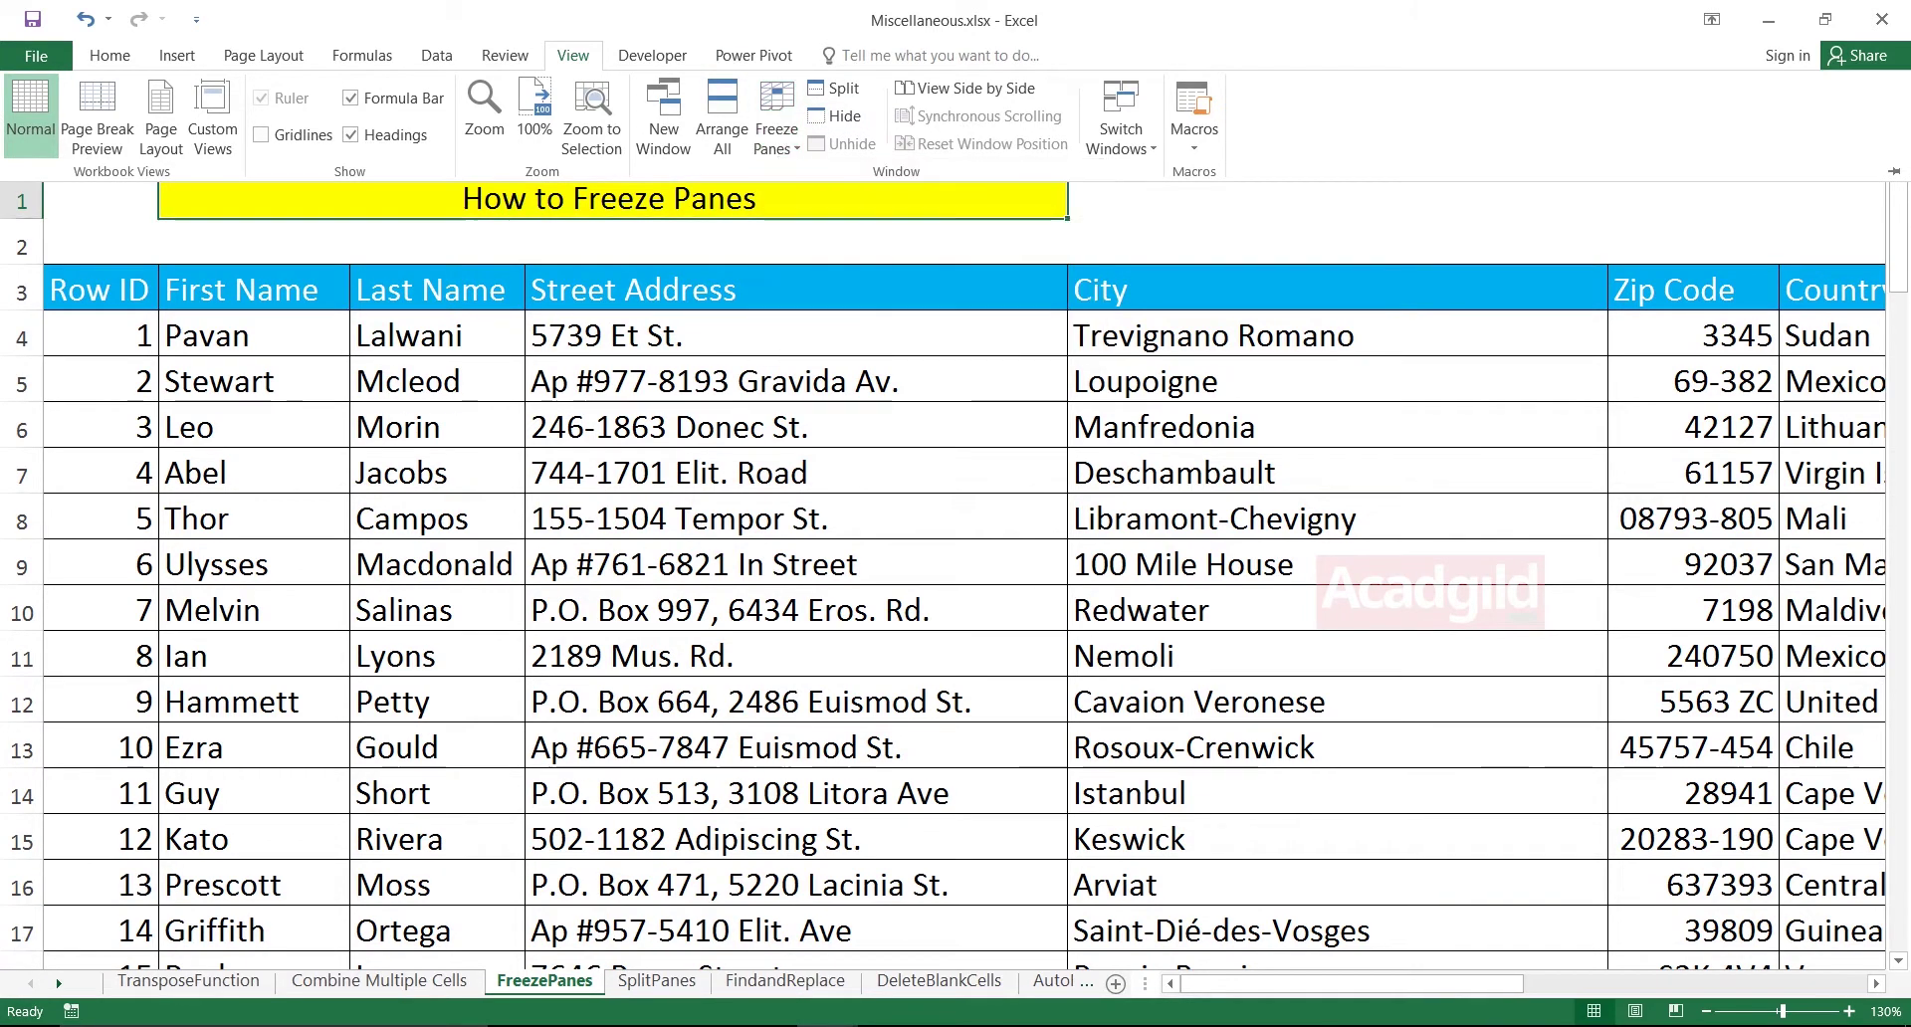
pyautogui.click(776, 119)
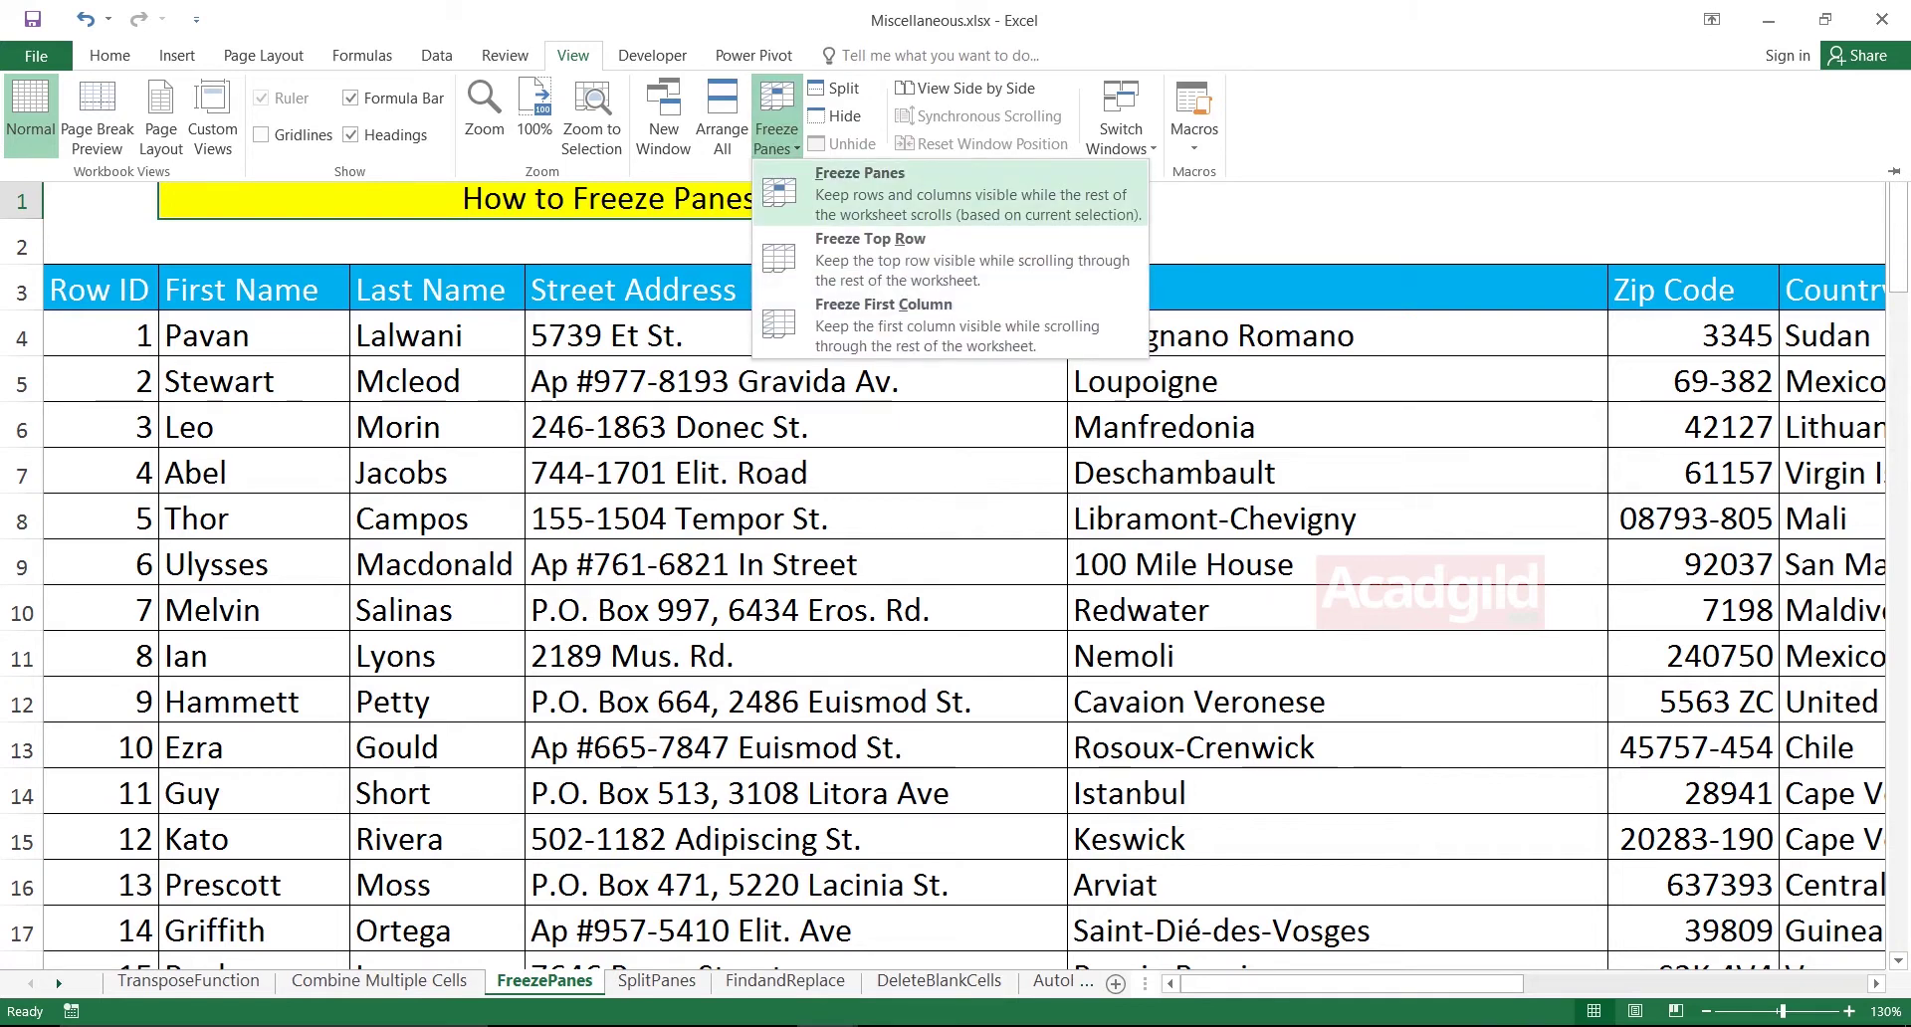
pyautogui.press('Escape')
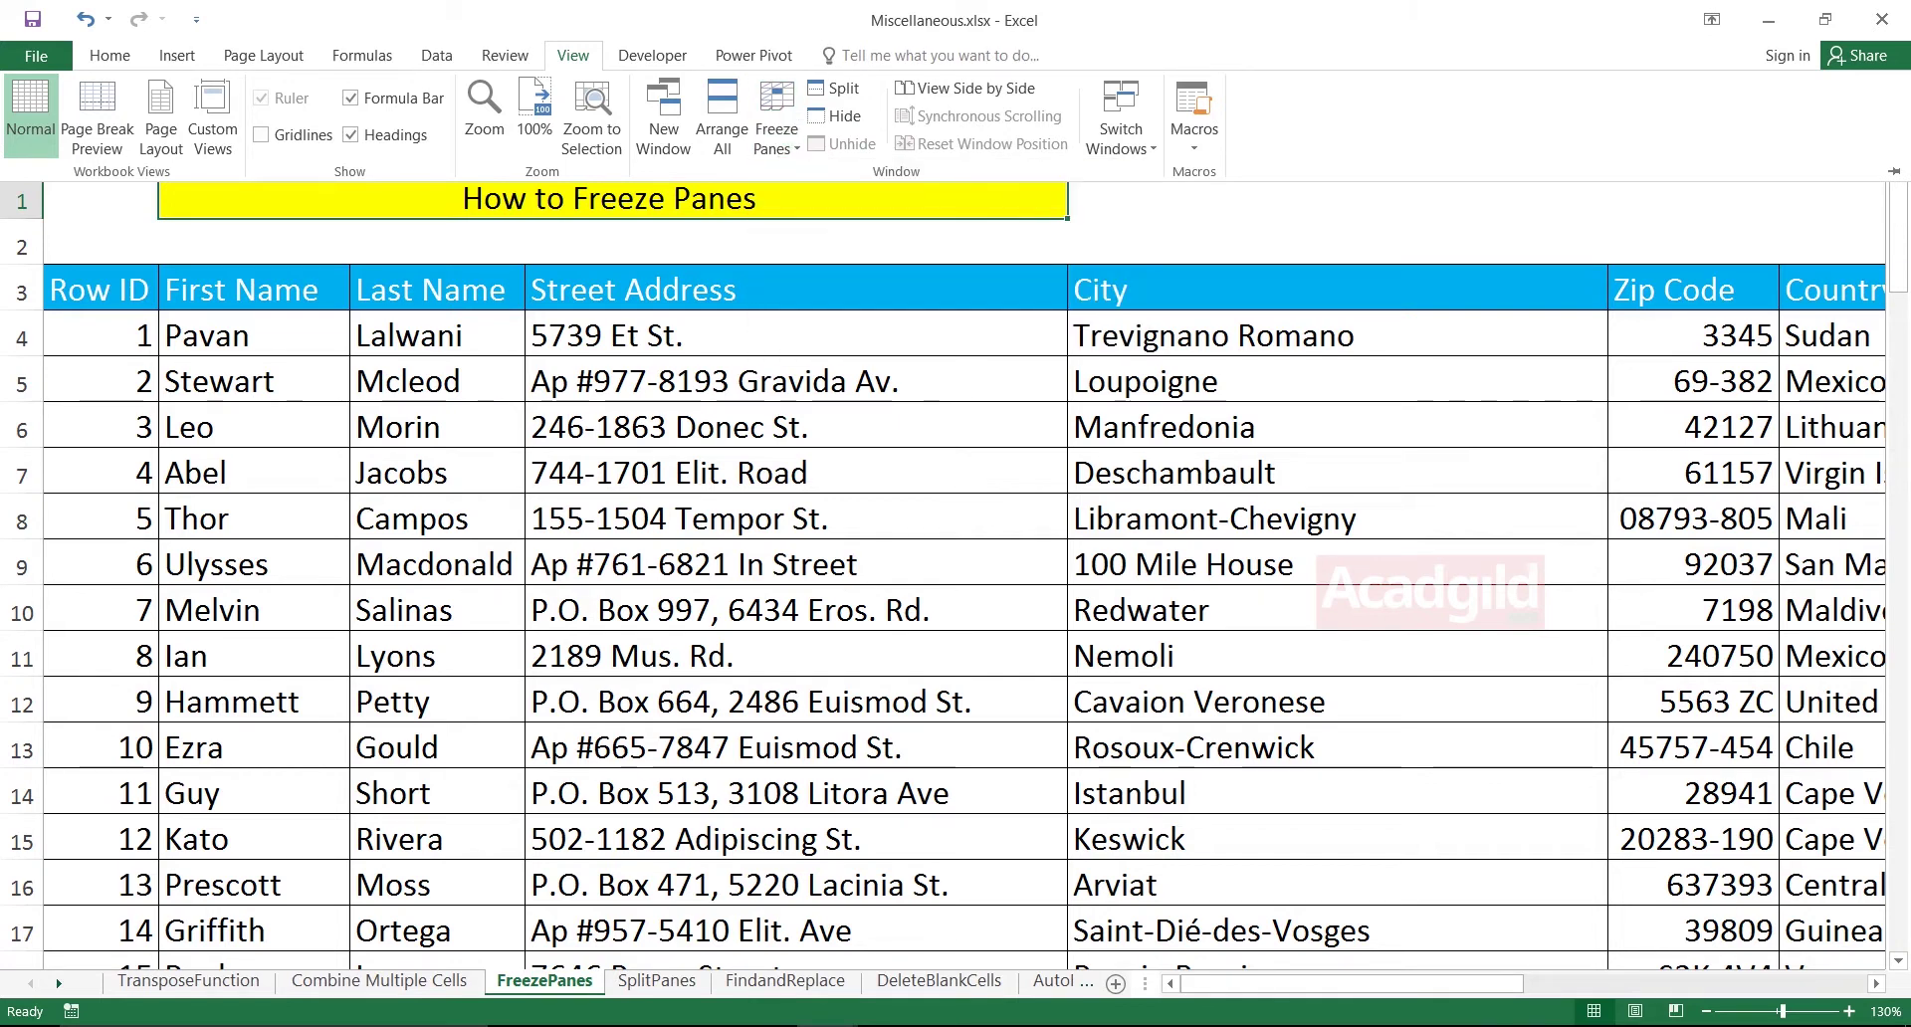
pyautogui.press('Escape')
pyautogui.click(254, 290)
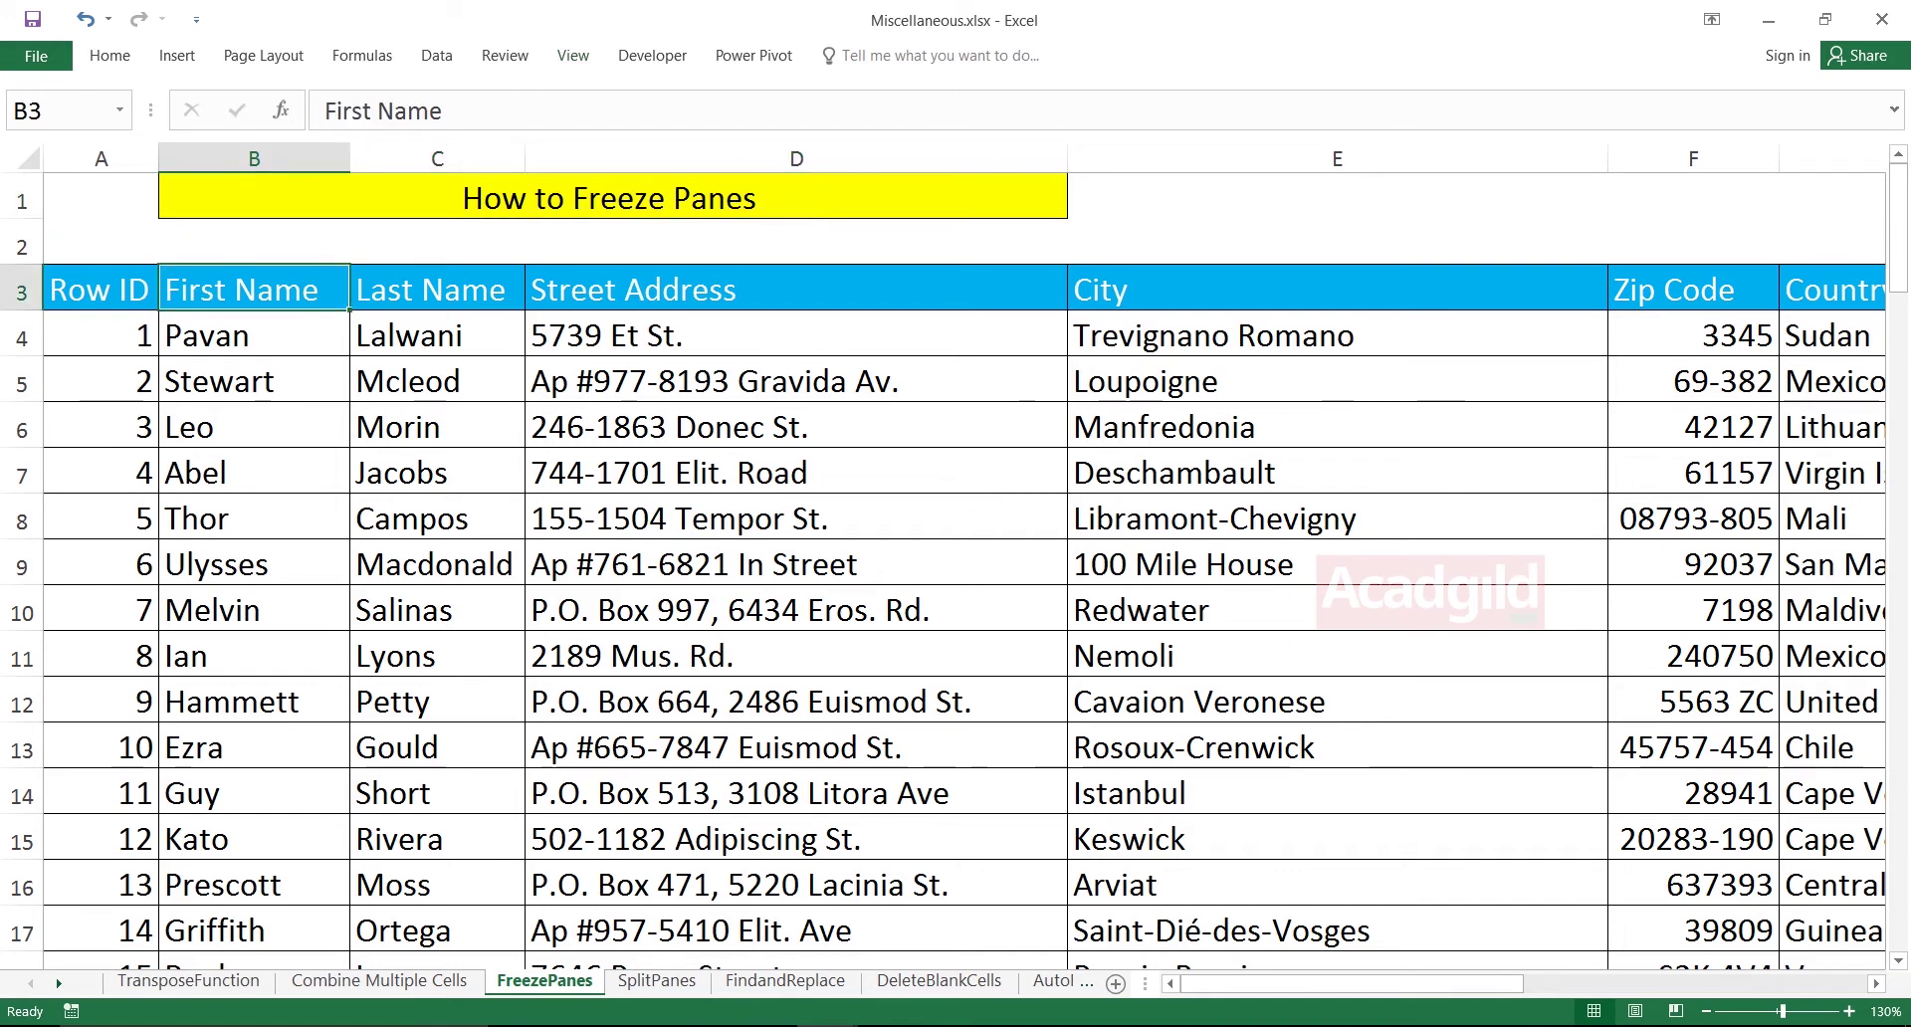
pyautogui.click(1337, 242)
pyautogui.click(796, 564)
pyautogui.click(796, 702)
pyautogui.click(1336, 748)
pyautogui.click(1337, 565)
# Freeze the first column of the sheet with cell D8 in the Street Address column selected.
pyautogui.click(796, 519)
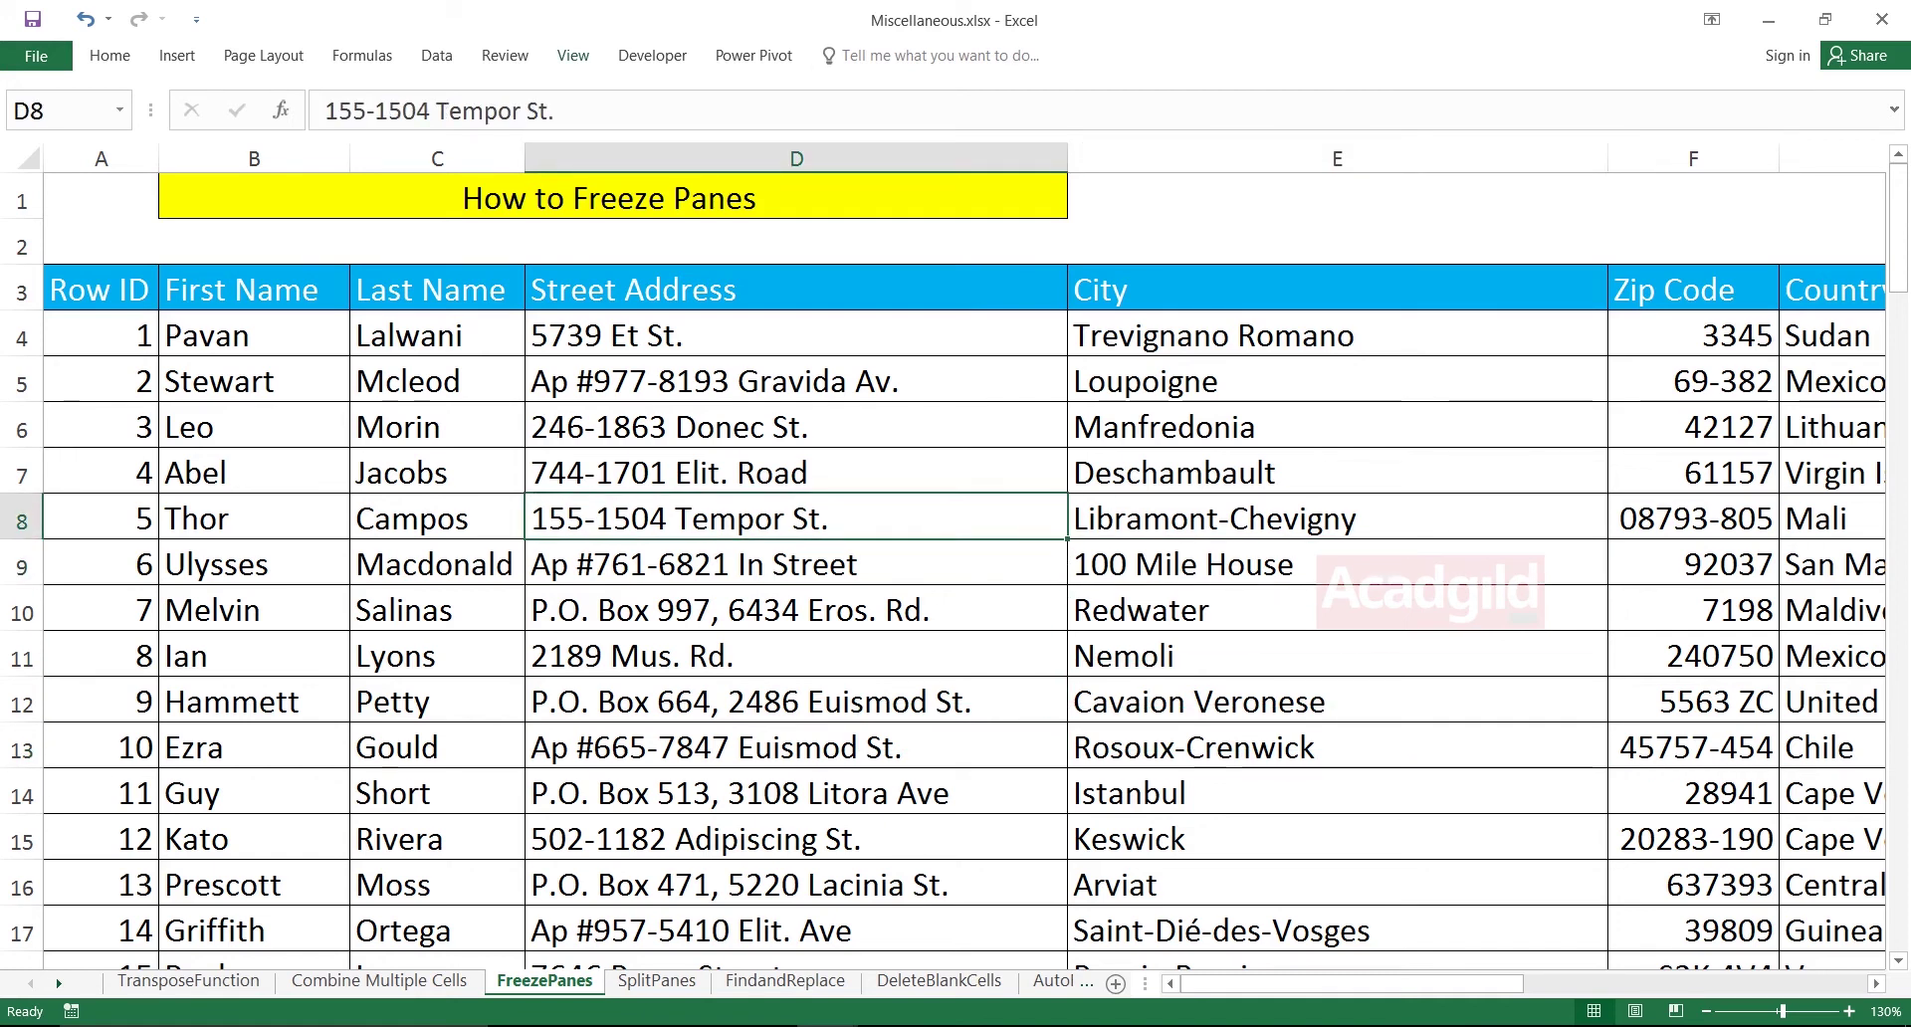
pyautogui.click(572, 55)
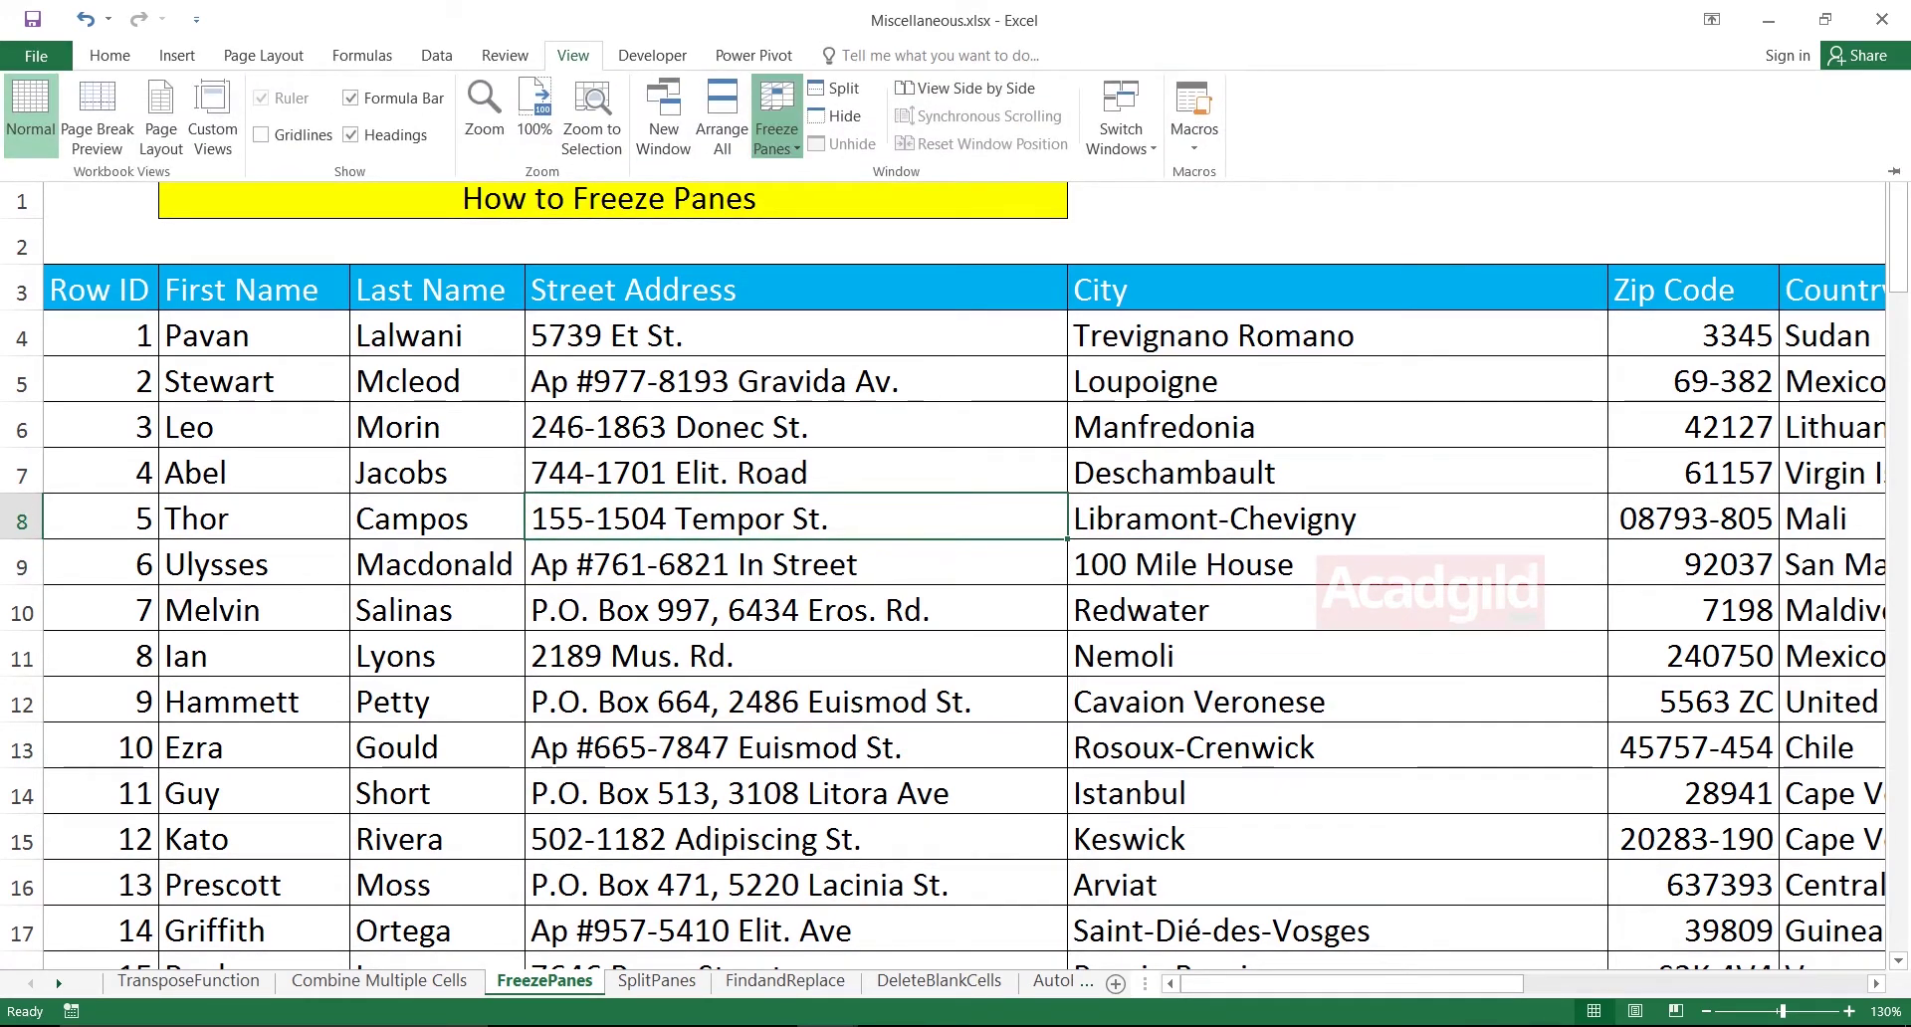
pyautogui.click(776, 117)
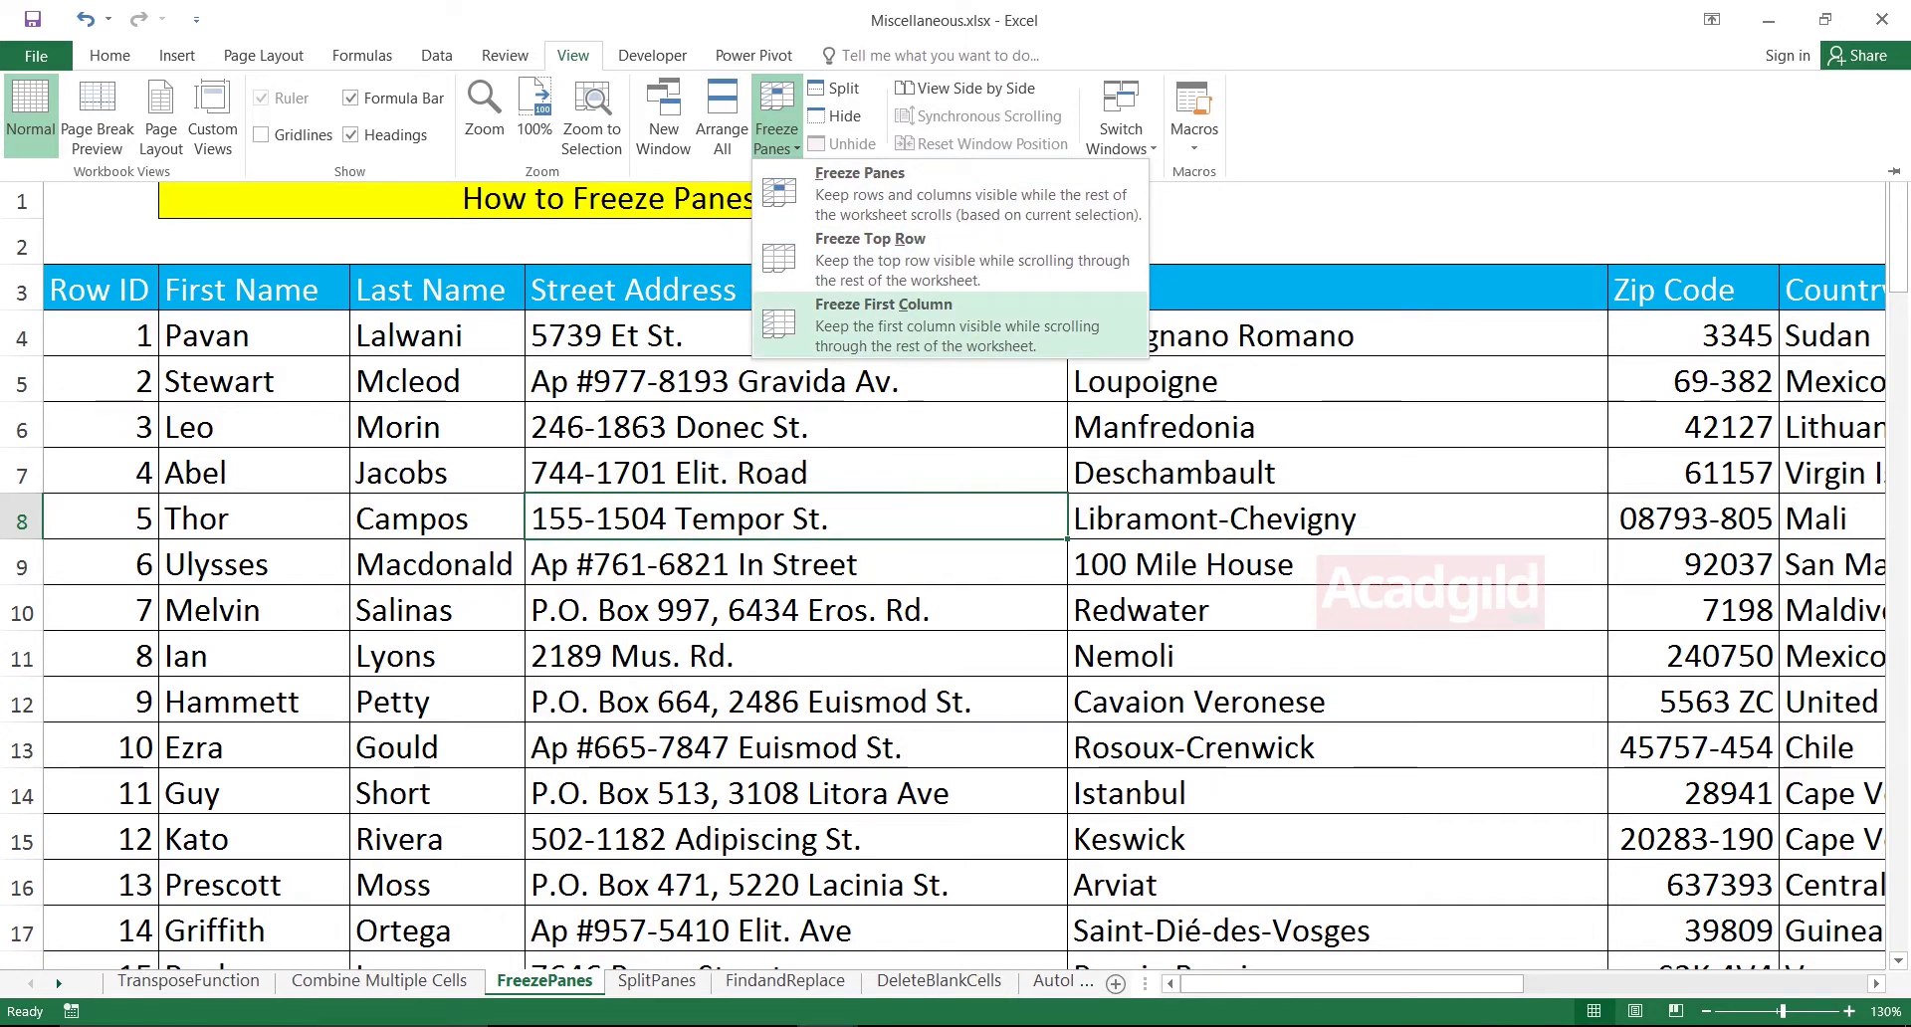
pyautogui.click(951, 326)
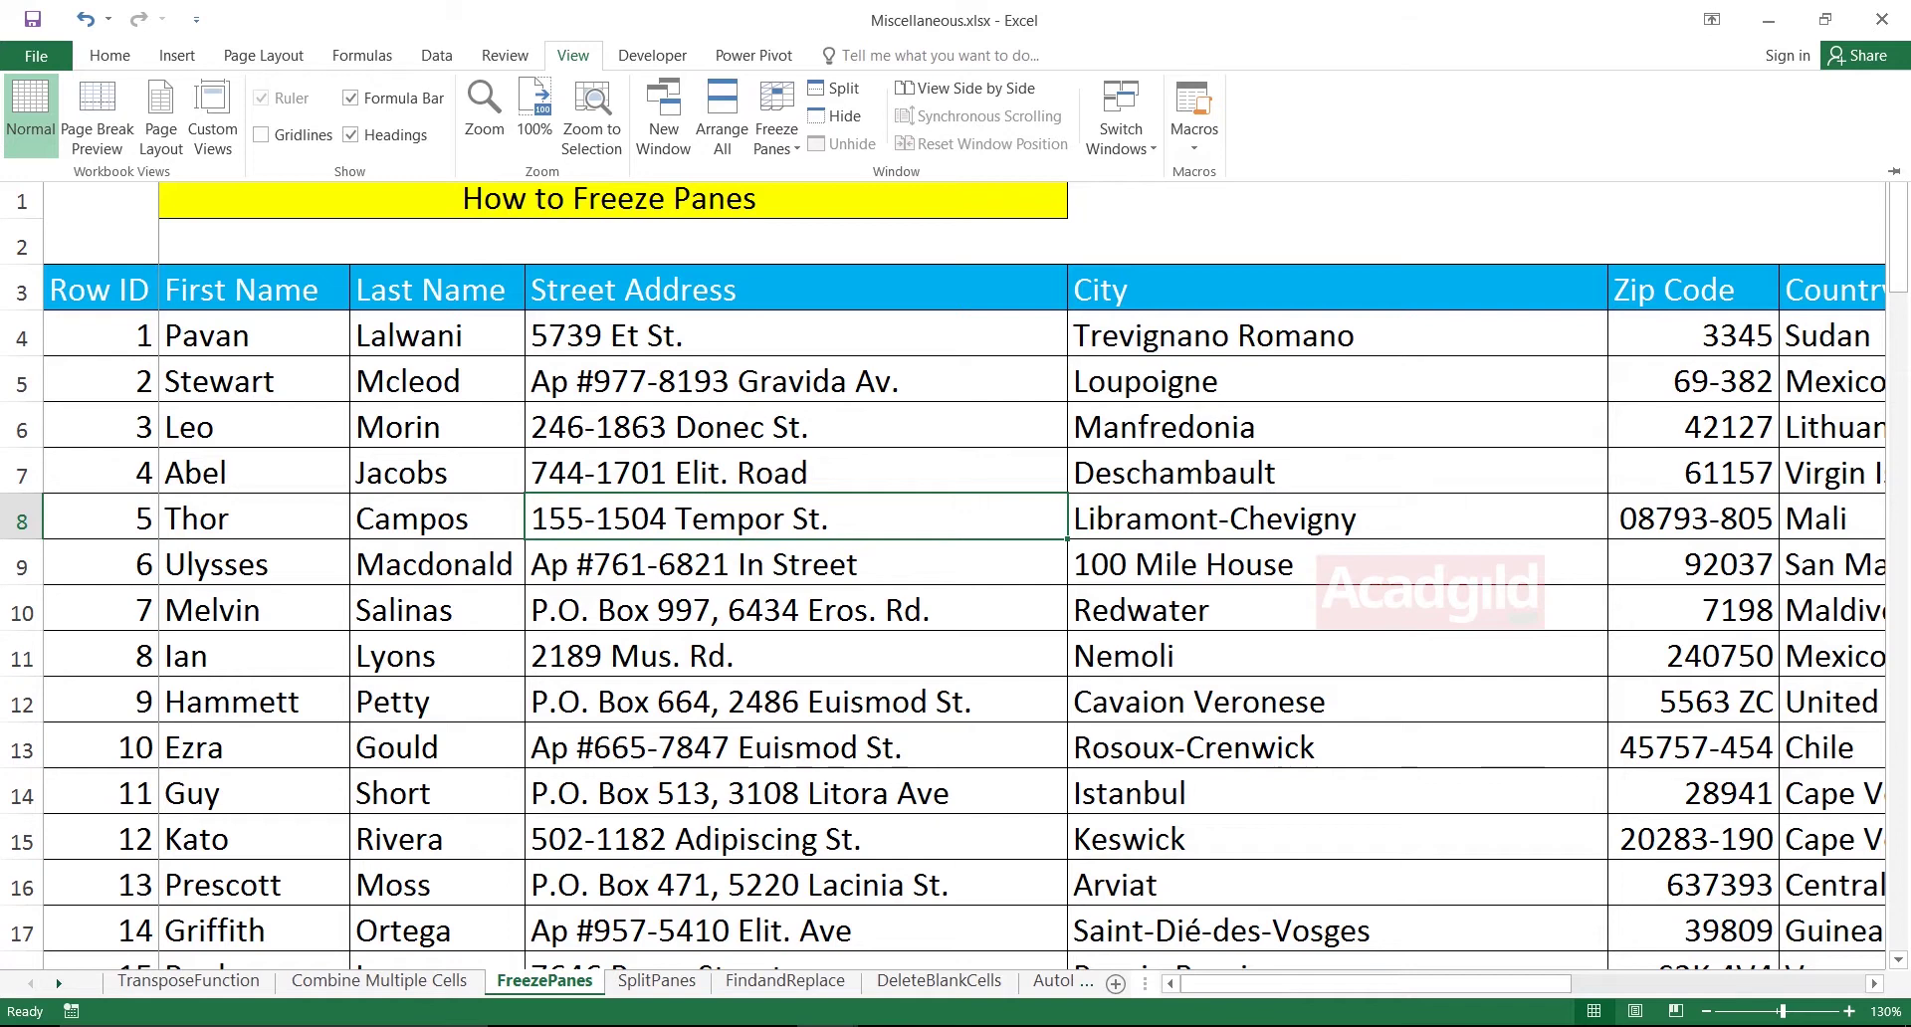
pyautogui.press('Escape')
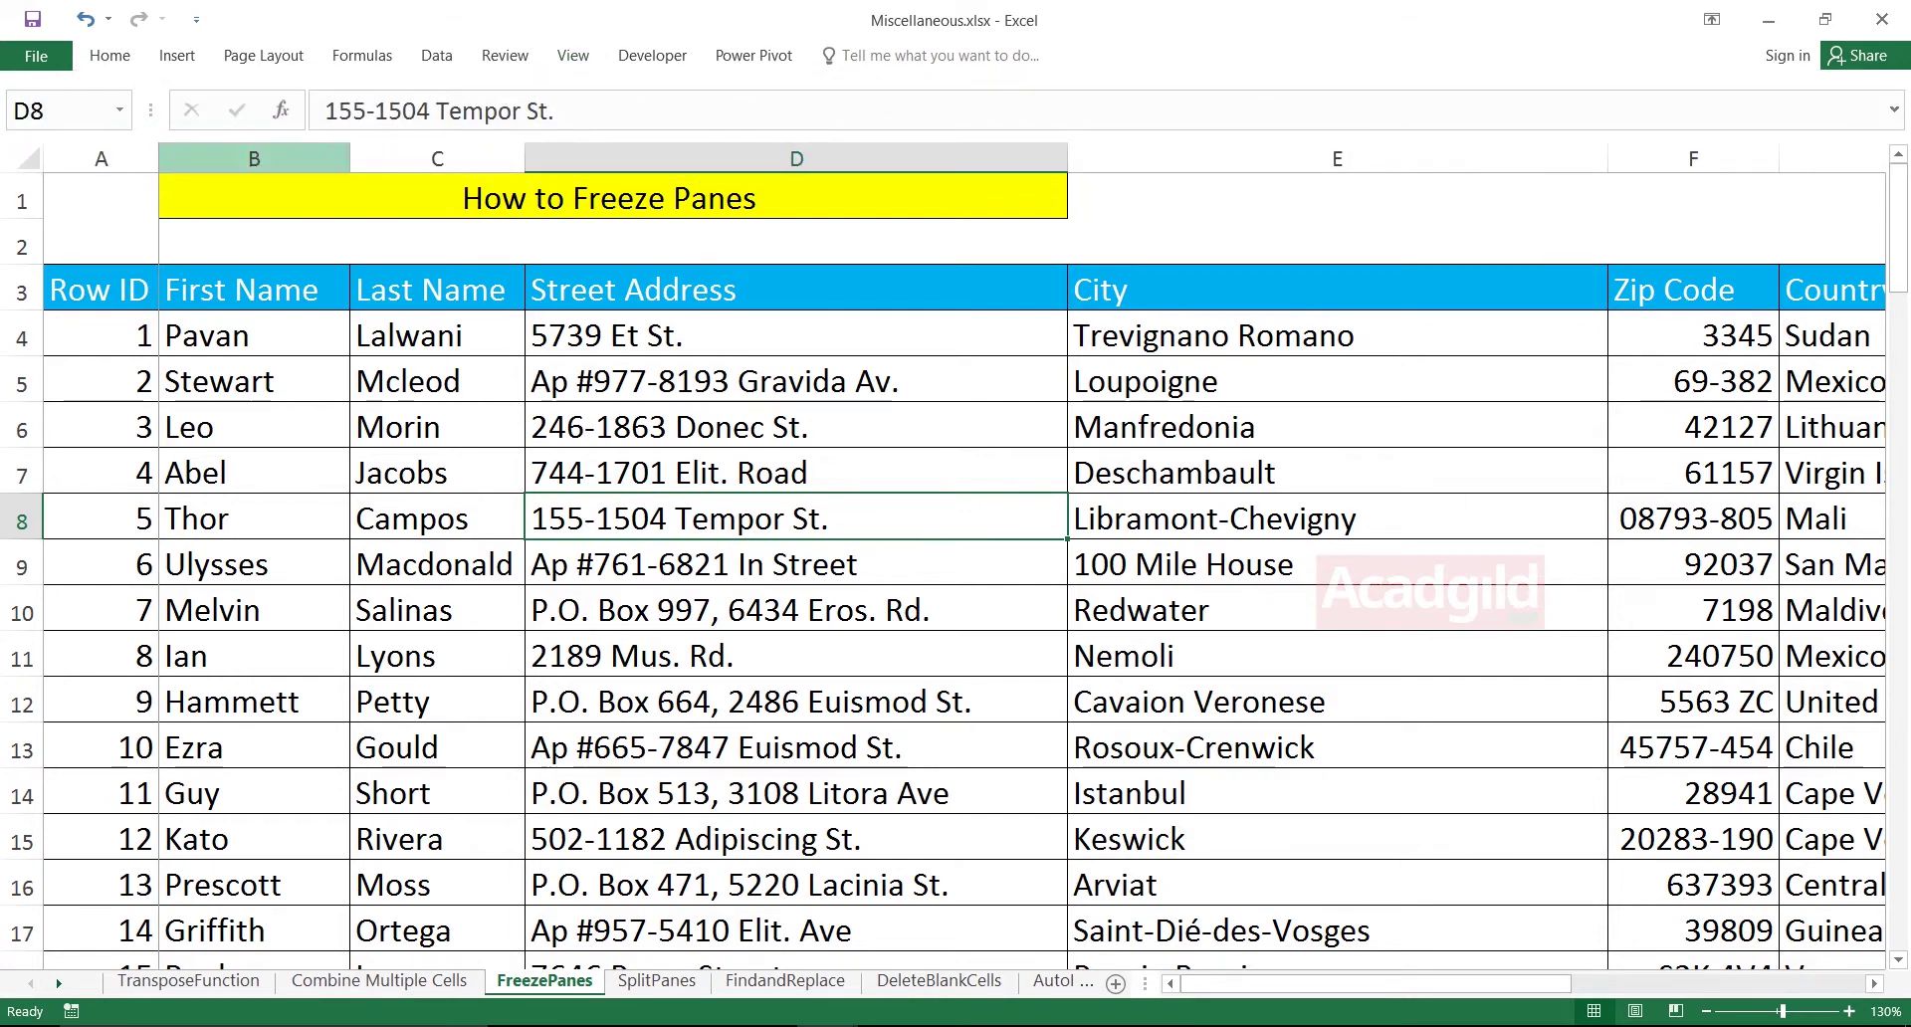
# Examine header row 3 from First Name across to column M to check how the Row ID column behaves.
pyautogui.click(253, 289)
pyautogui.press('Right')
pyautogui.press('Right')
pyautogui.press('Right')
pyautogui.press('Right')
pyautogui.press('Right')
pyautogui.press('Right')
pyautogui.press('Right')
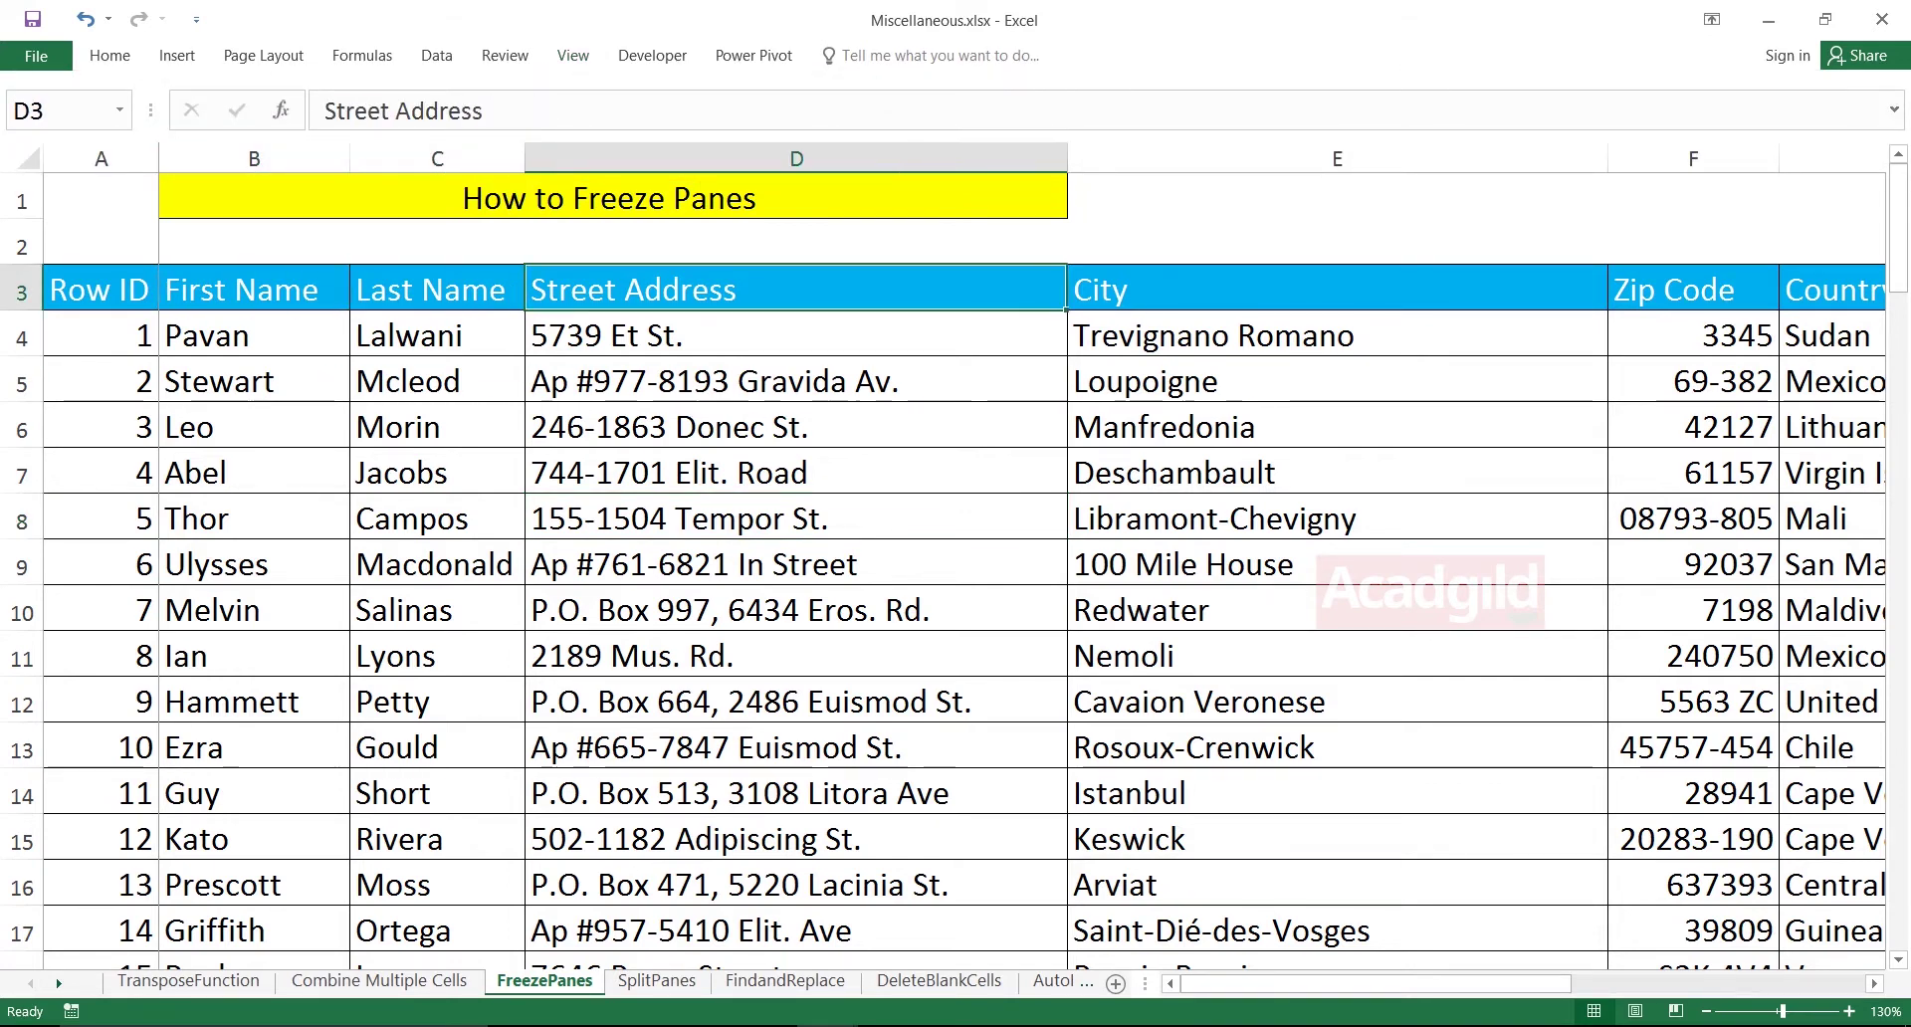
pyautogui.press('Right')
pyautogui.press('Right')
pyautogui.press('Right')
pyautogui.press('Right')
pyautogui.press('Right')
pyautogui.press('Right')
pyautogui.press('Right')
pyautogui.press('Right')
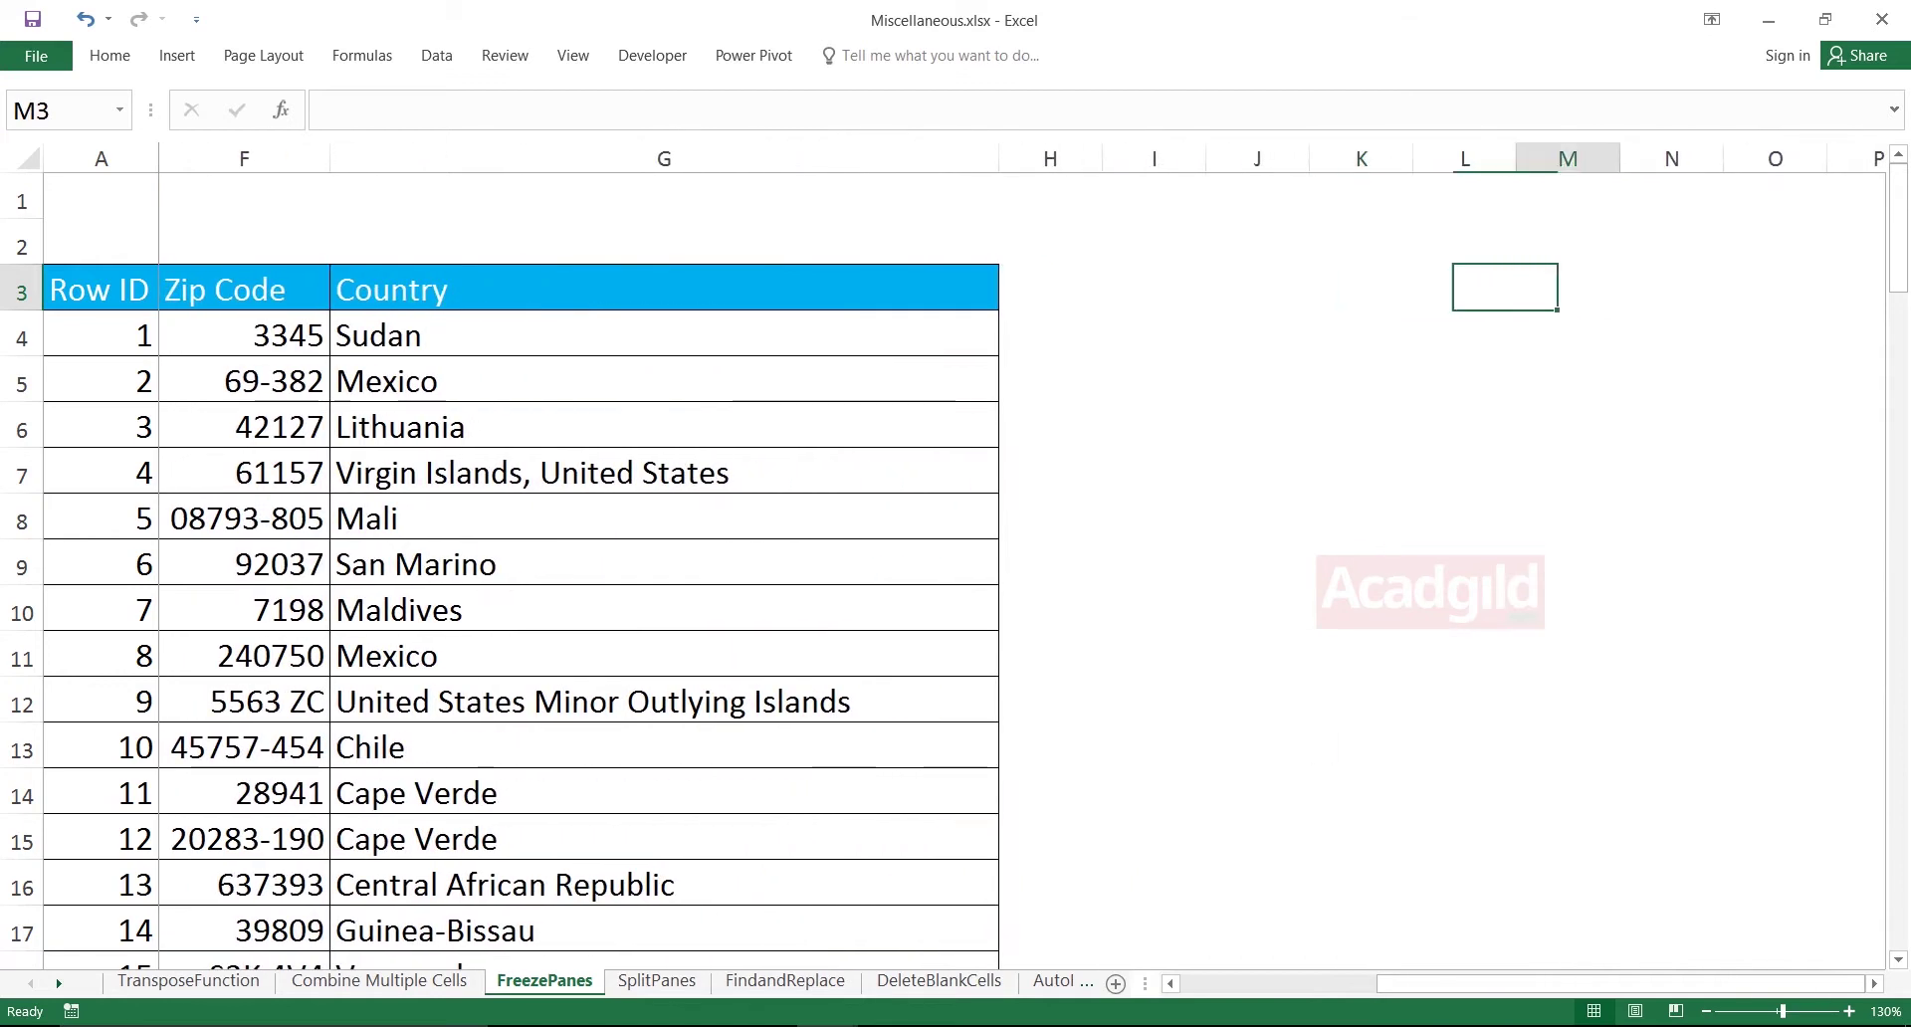
# Examine row 3 out to column V, back to Row ID and across to column H to check how the first column behaves.
pyautogui.press('Right')
pyautogui.press('Right')
pyautogui.press('Right')
pyautogui.press('Right')
pyautogui.press('Right')
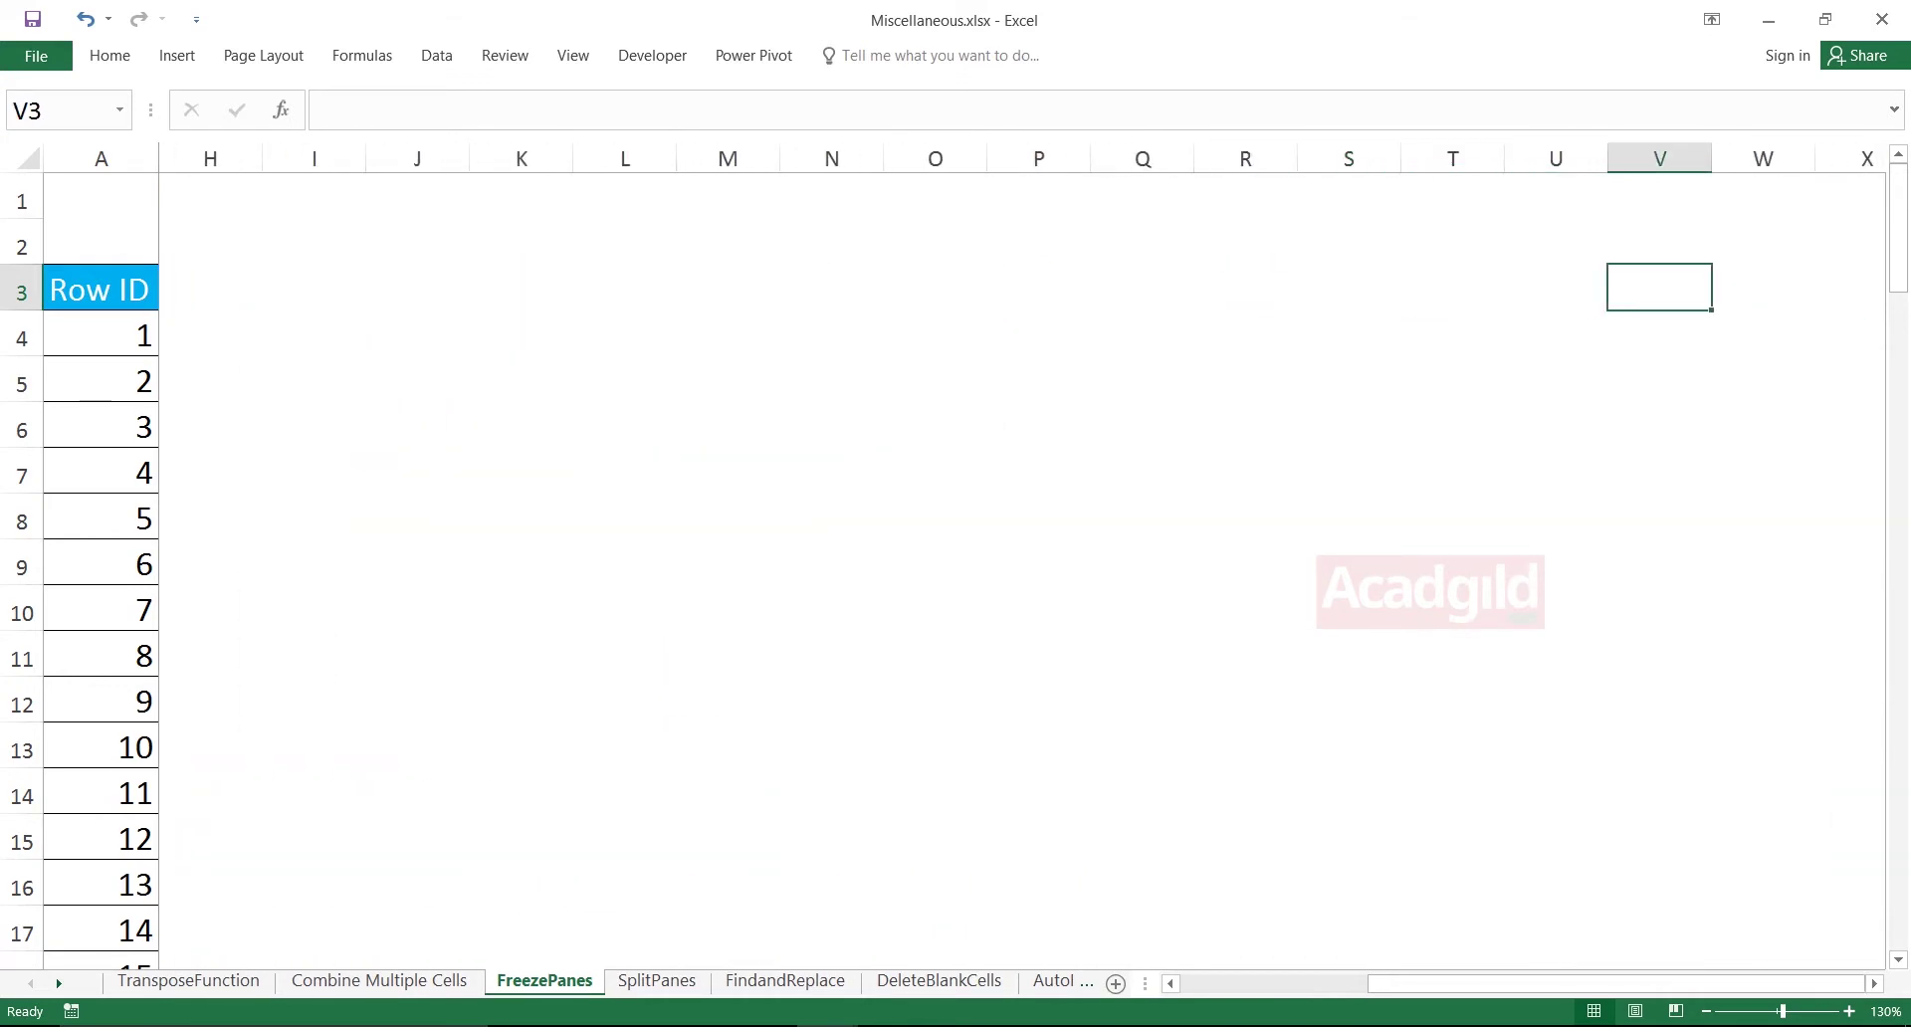
pyautogui.press('Left')
pyautogui.press('Left')
pyautogui.press('Left')
pyautogui.press('Left')
pyautogui.press('Left')
pyautogui.press('Left')
pyautogui.press('Left')
pyautogui.press('Left')
pyautogui.press('Left')
pyautogui.press('Left')
pyautogui.press('Left')
pyautogui.press('Left')
pyautogui.press('Left')
pyautogui.press('Left')
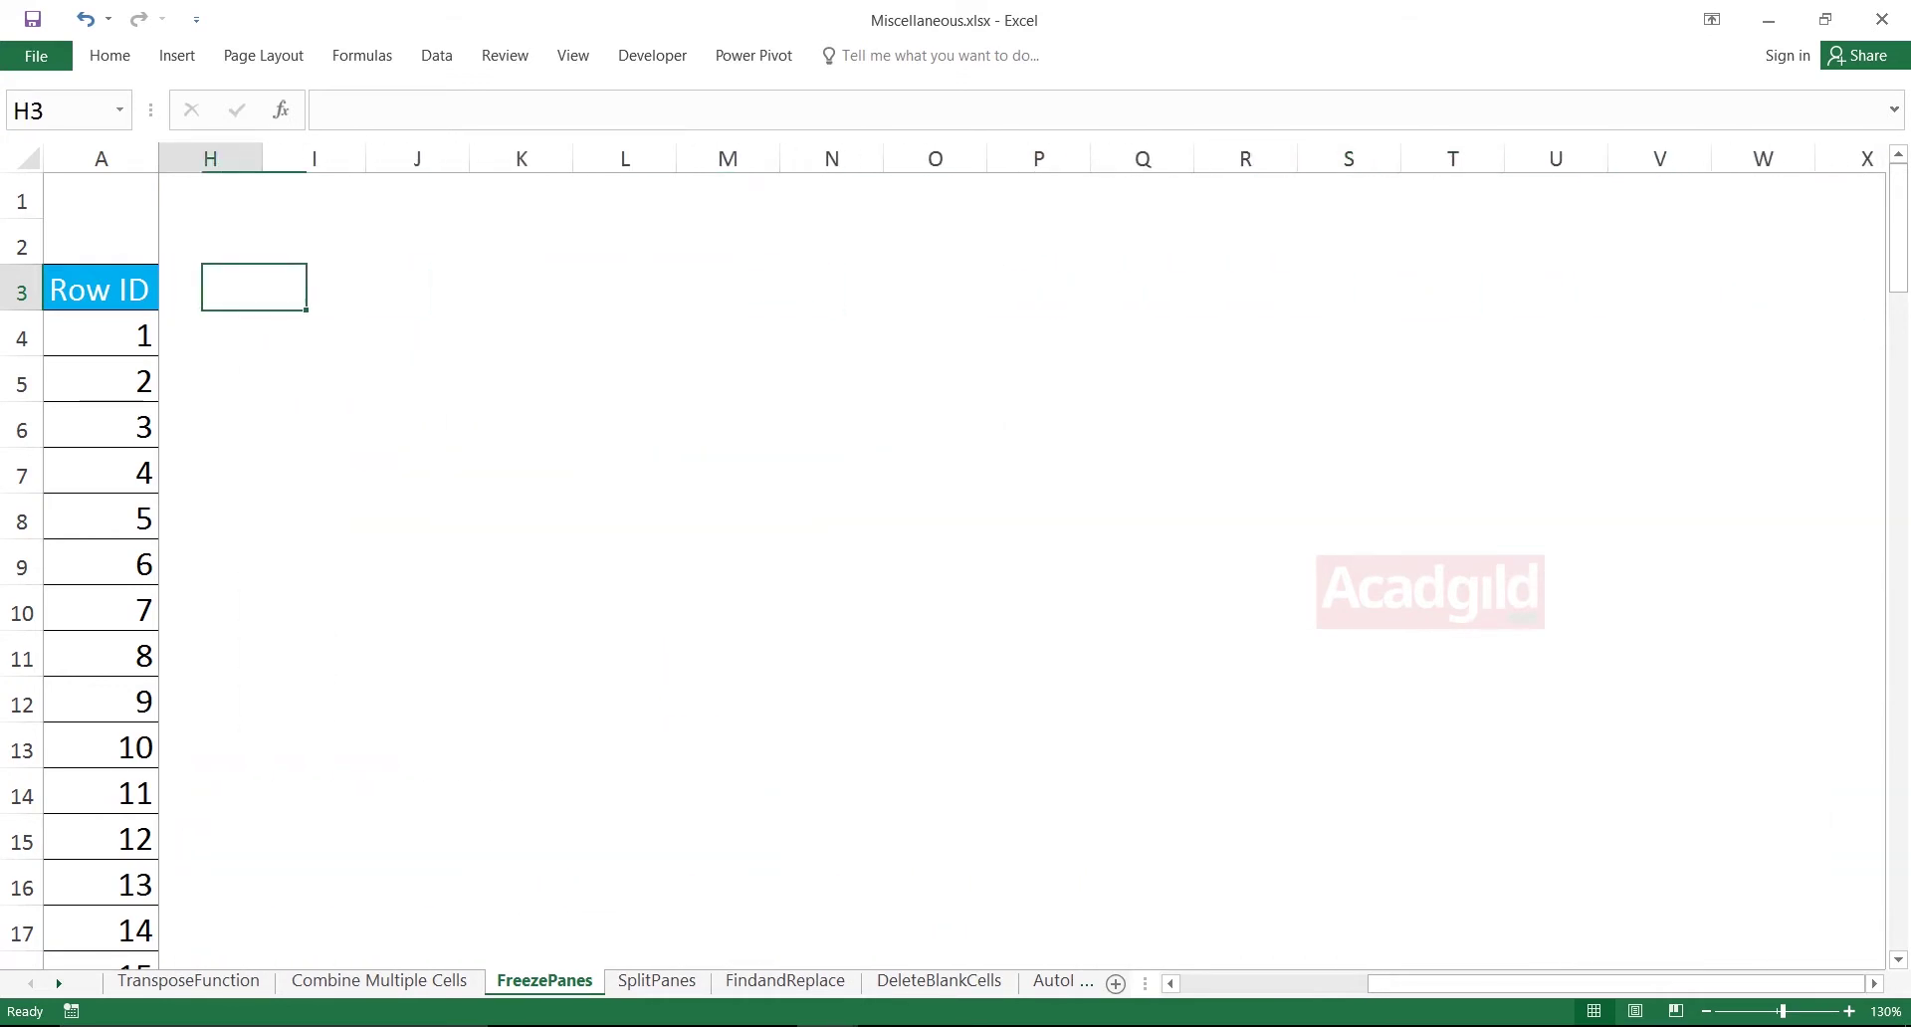
pyautogui.press('Left')
pyautogui.press('Left')
pyautogui.press('Left')
pyautogui.press('Left')
pyautogui.press('Left')
pyautogui.press('Left')
pyautogui.press('Left')
pyautogui.press('Right')
pyautogui.press('Right')
pyautogui.press('Right')
pyautogui.press('Right')
pyautogui.press('Right')
pyautogui.press('Right')
pyautogui.press('Right')
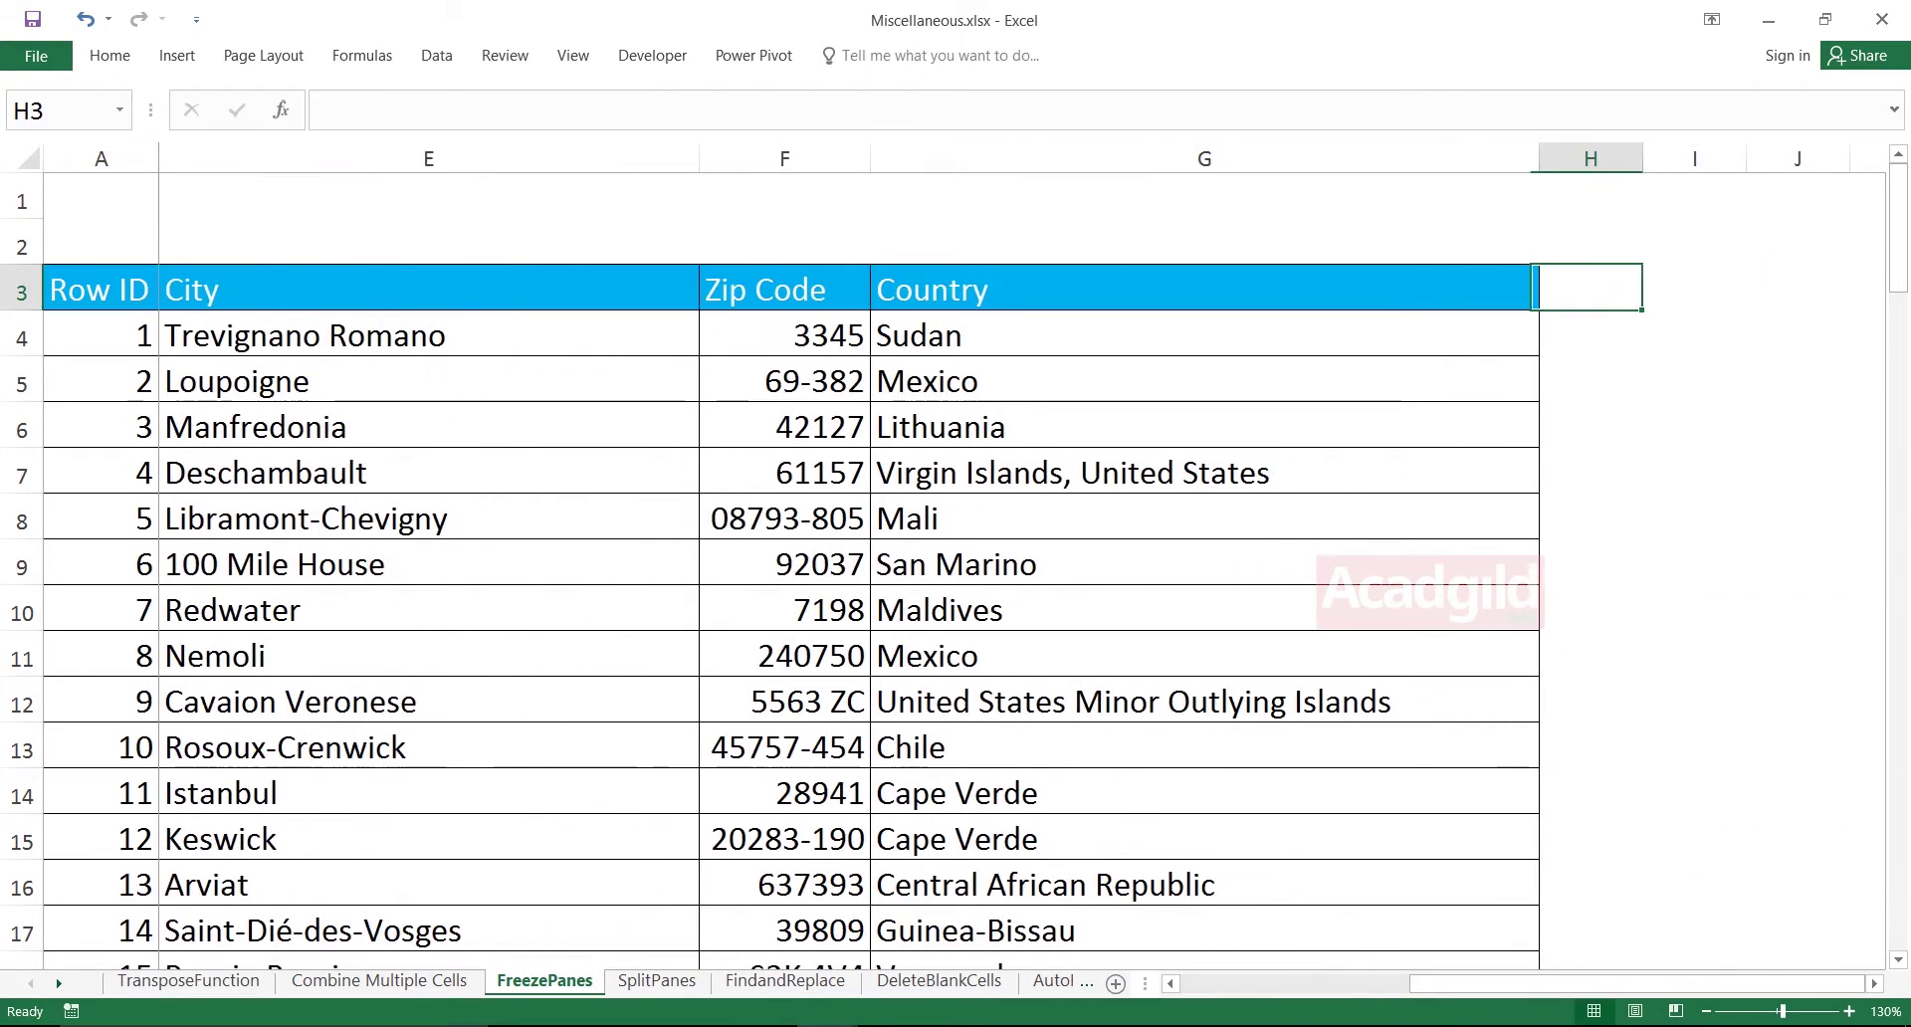
# Examine the record in A9:C9 and row 12 across to column K to check that each record keeps its Row ID.
pyautogui.moveTo(99, 565); pyautogui.dragTo(438, 565)
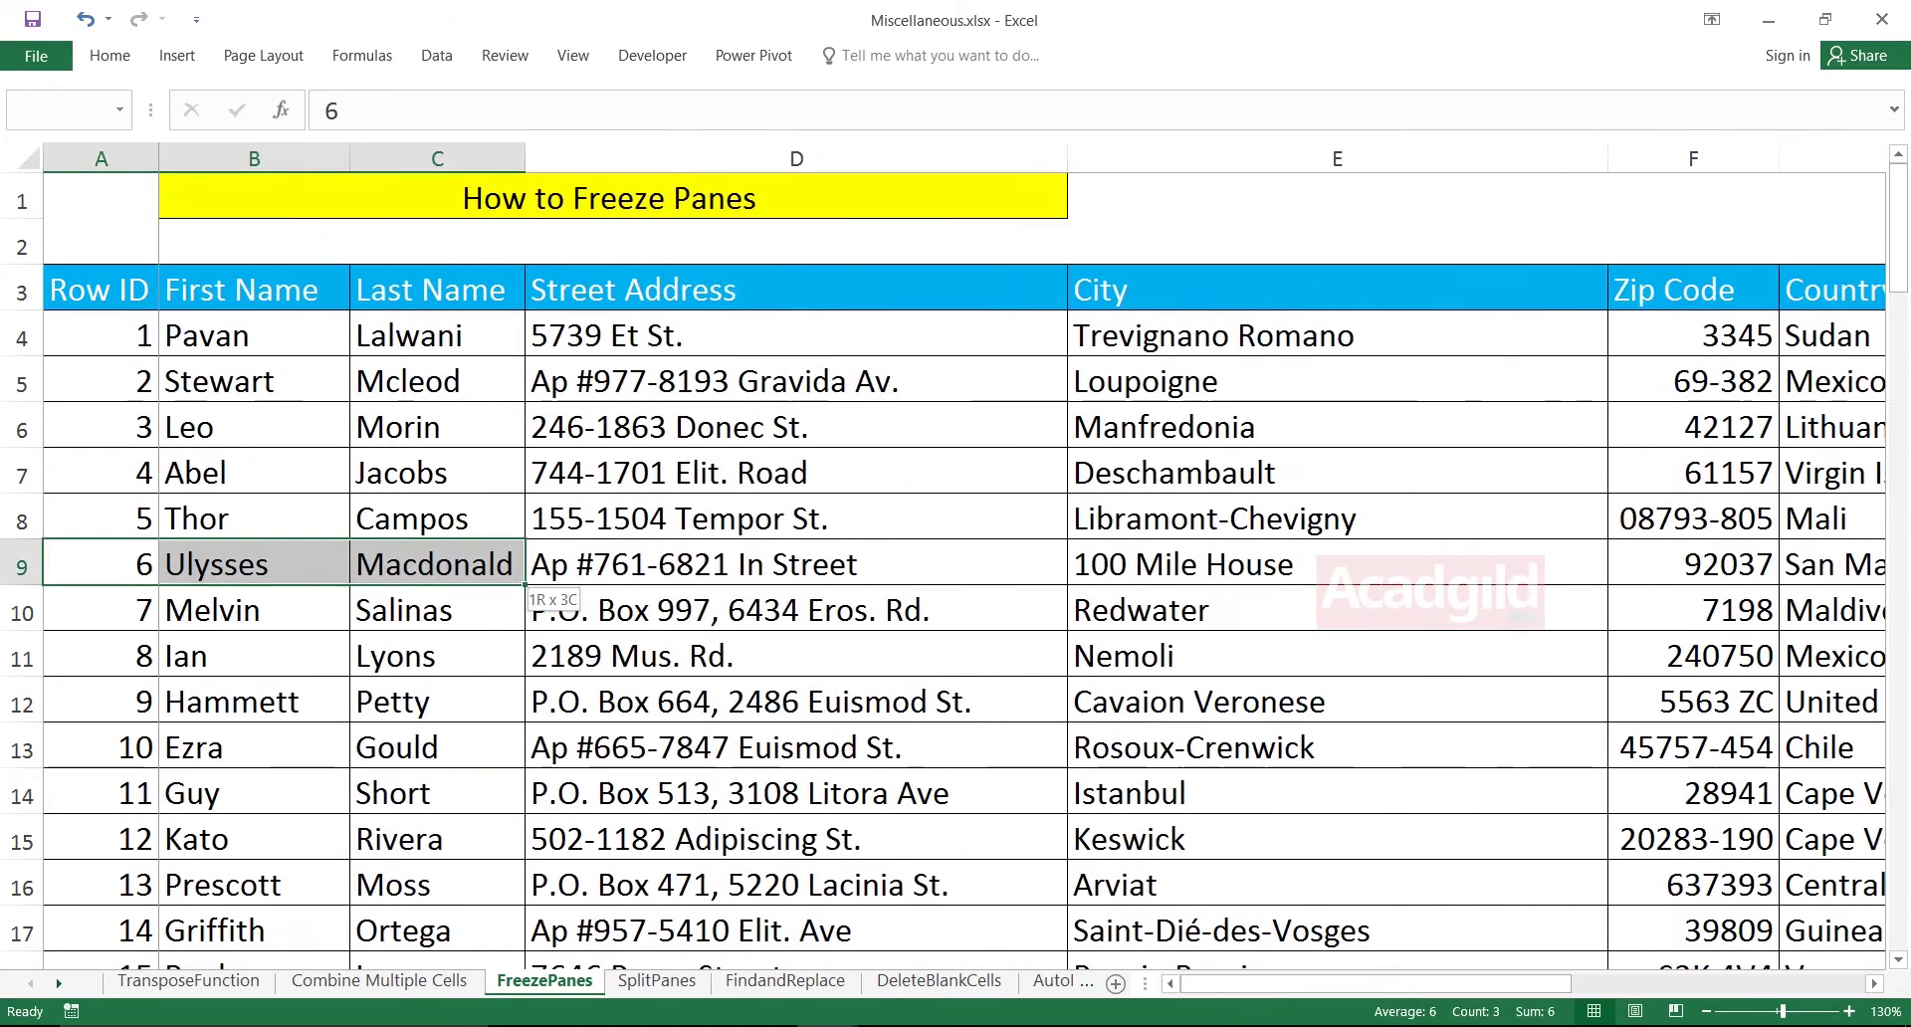
pyautogui.press('Down')
pyautogui.press('Down')
pyautogui.press('Down')
pyautogui.press('Right')
pyautogui.press('Right')
pyautogui.press('Right')
pyautogui.press('Right')
pyautogui.press('Right')
pyautogui.press('Right')
pyautogui.press('Right')
pyautogui.press('Right')
pyautogui.press('Right')
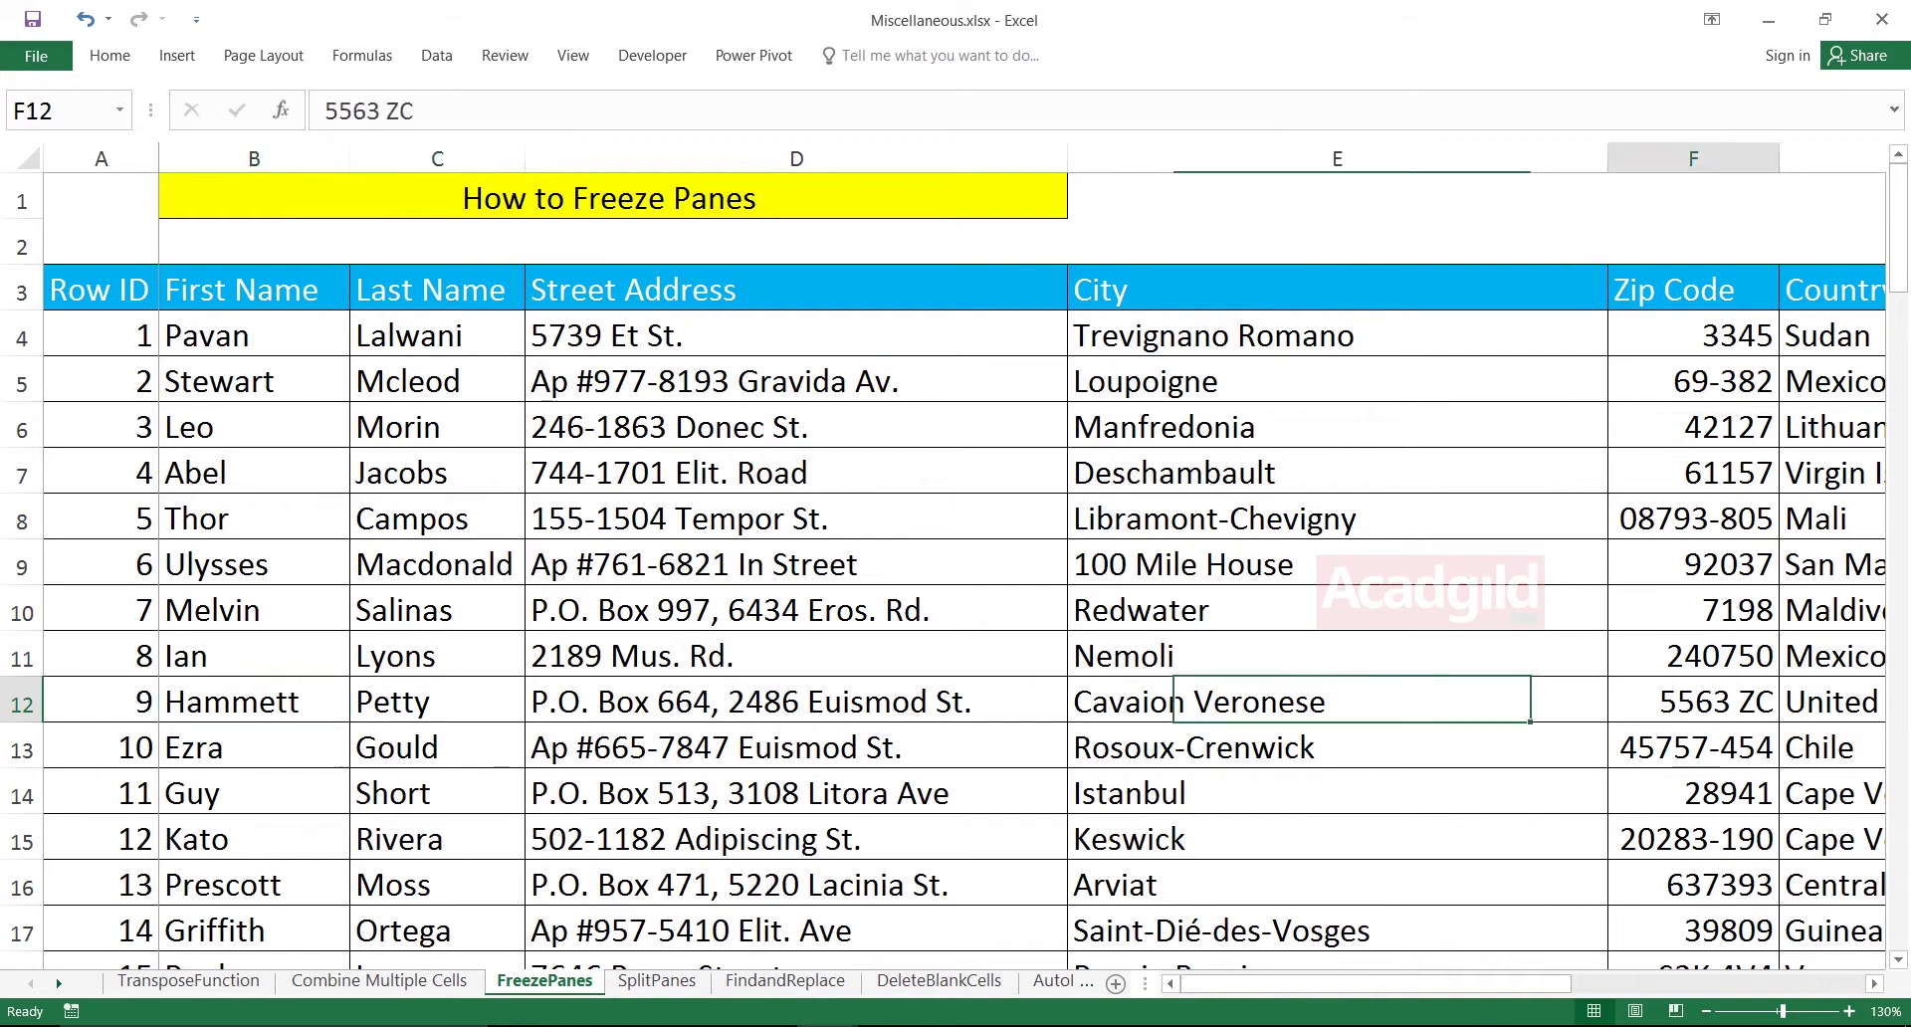
pyautogui.press('Right')
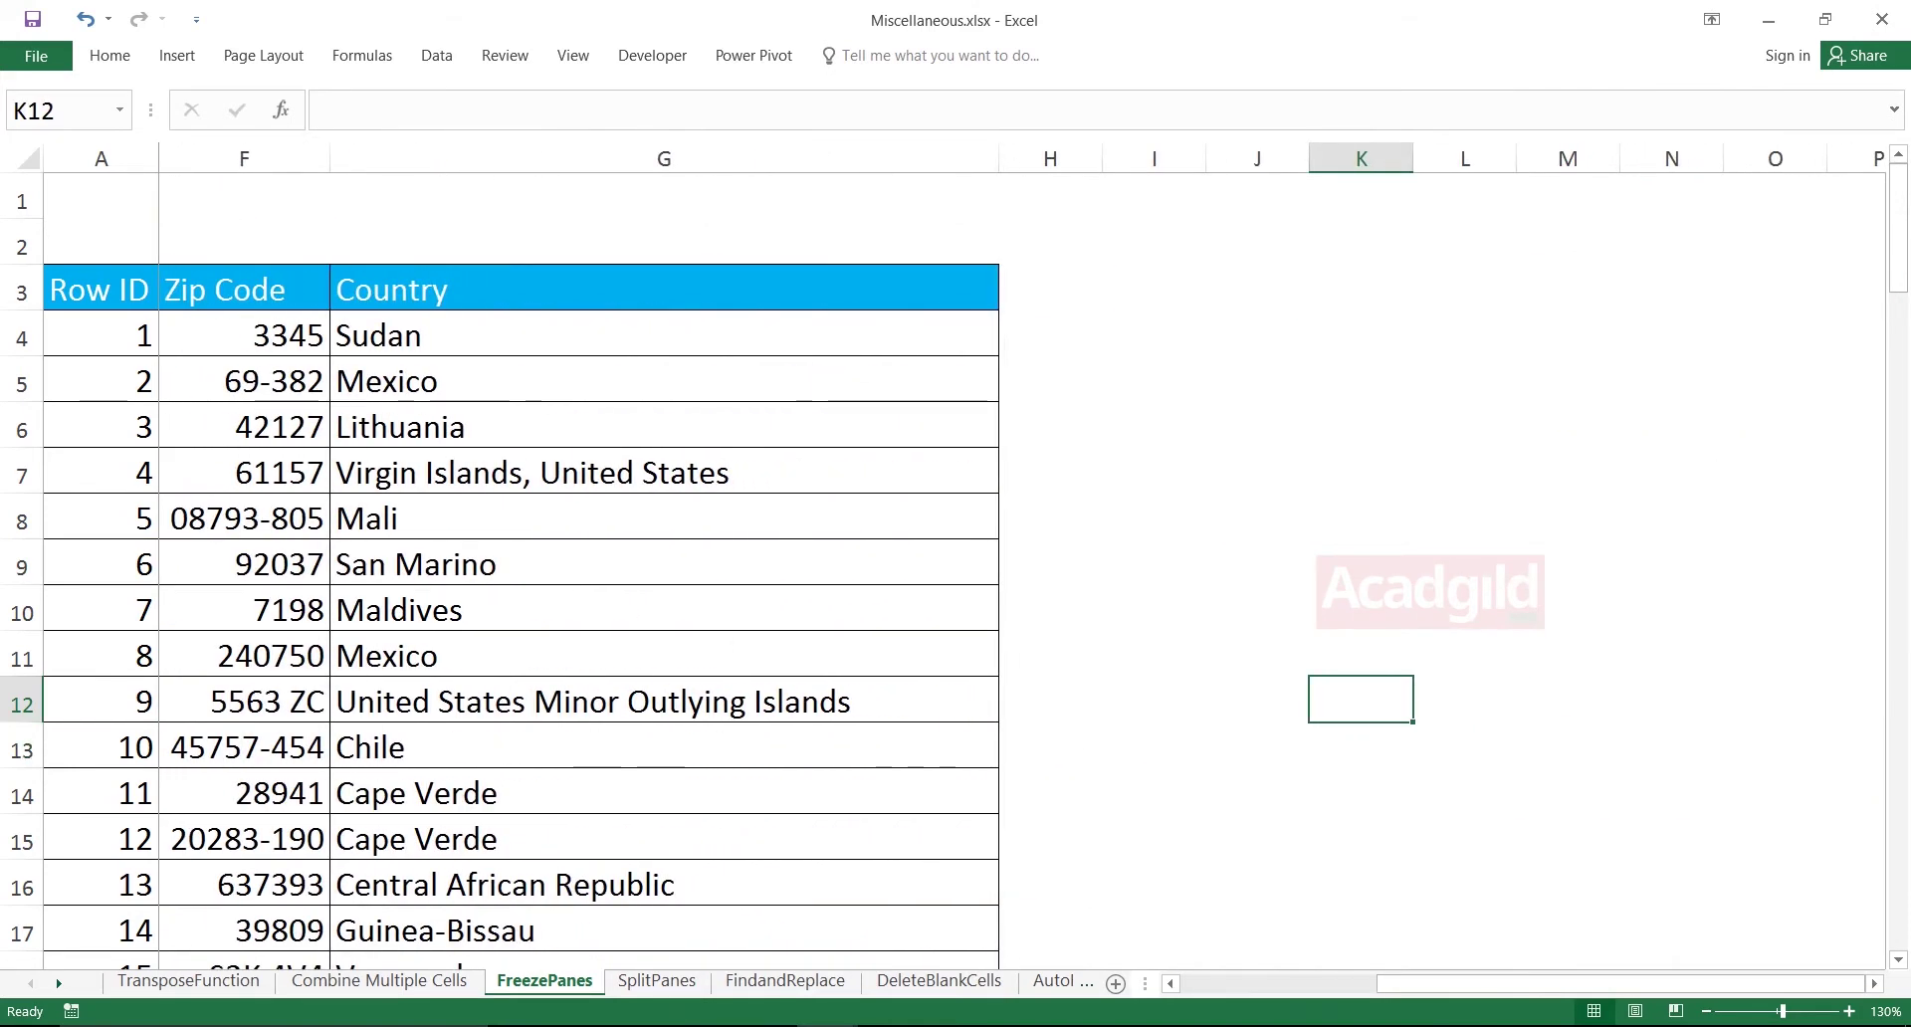
# Compare the Row ID and Country cells of rows 13 and 15, and check G11 and A9 against their records.
pyautogui.click(101, 746)
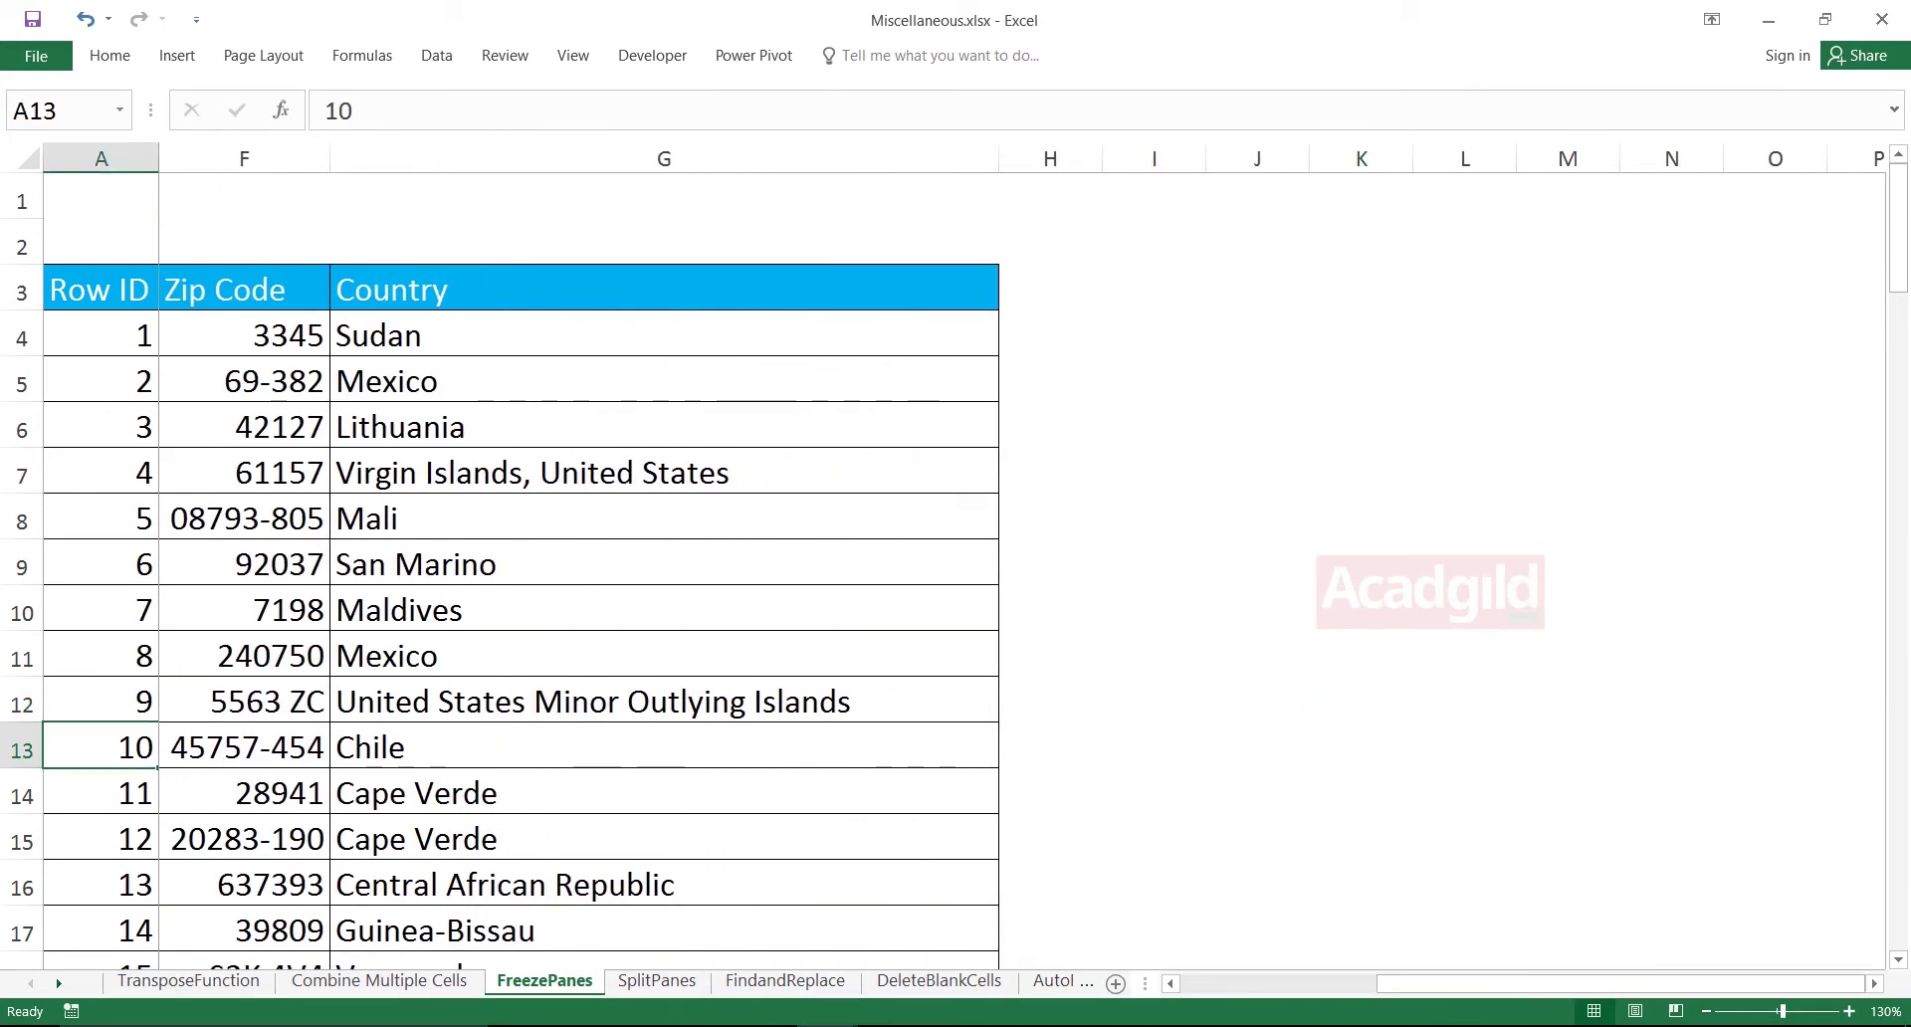
pyautogui.click(664, 746)
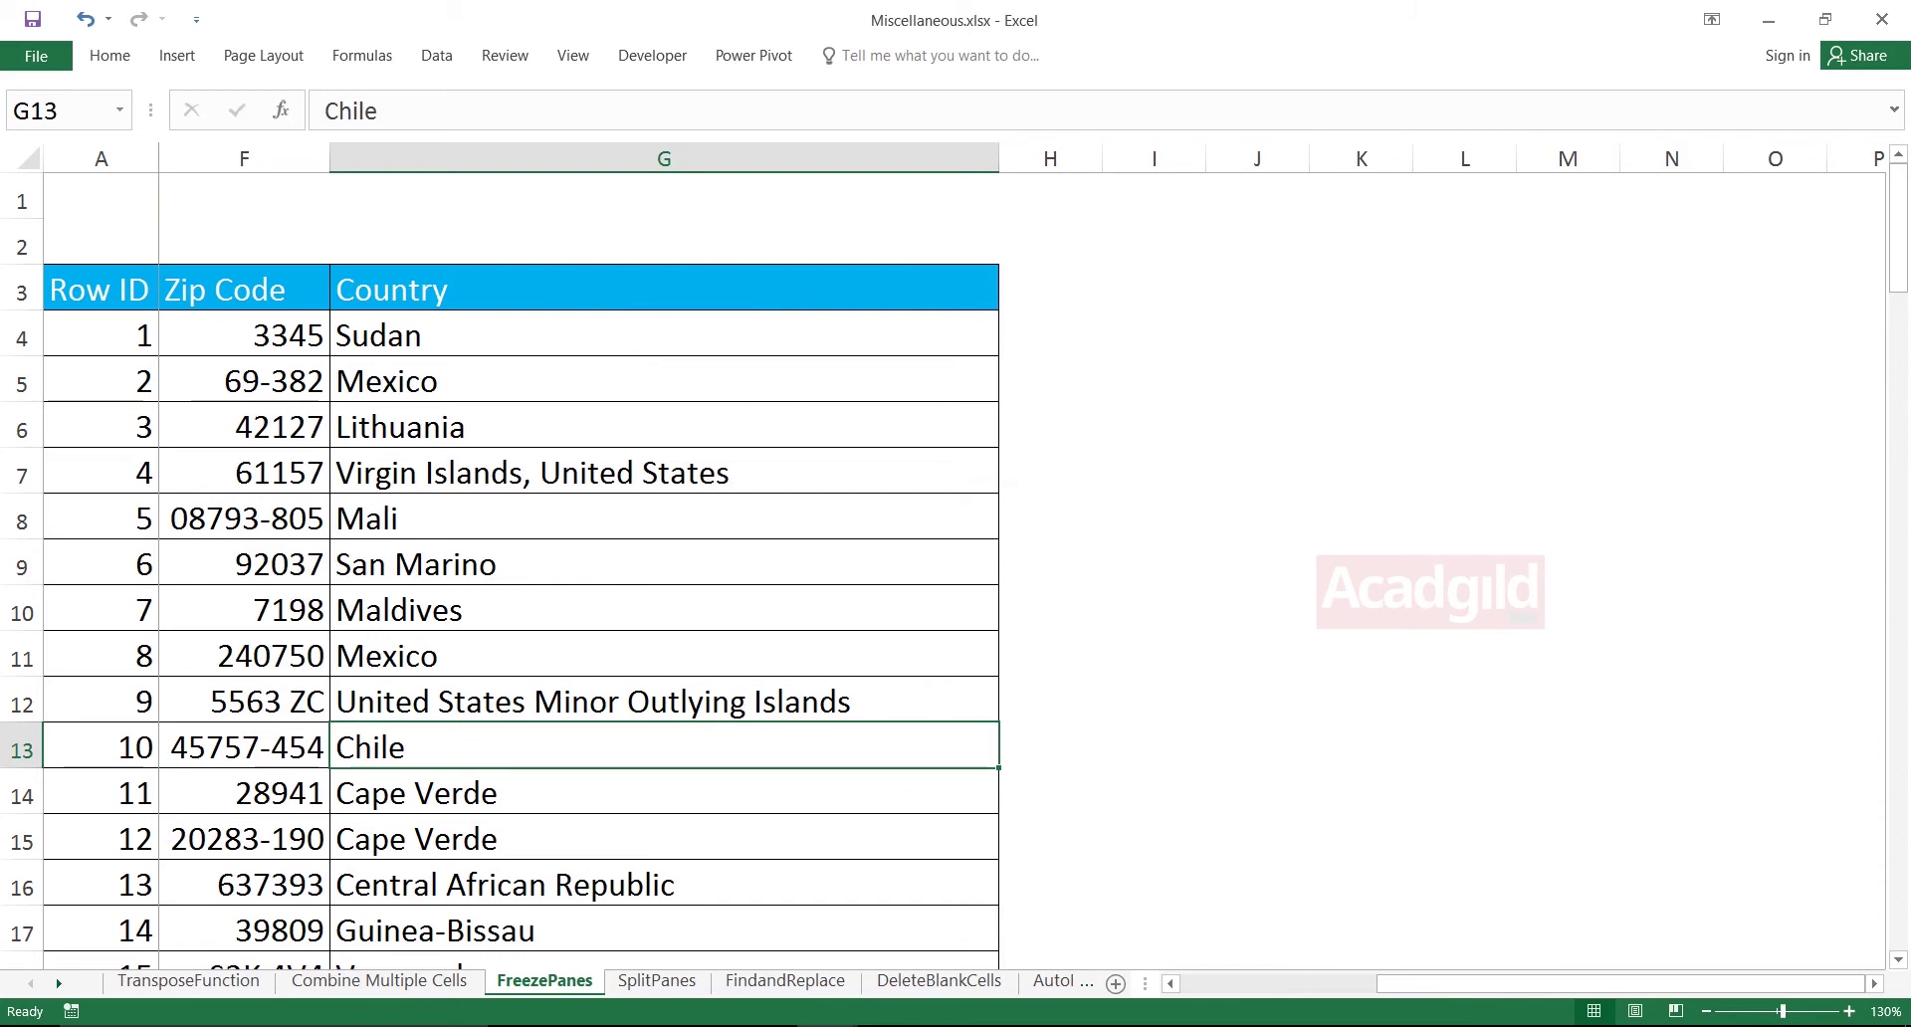
pyautogui.click(100, 838)
pyautogui.click(664, 838)
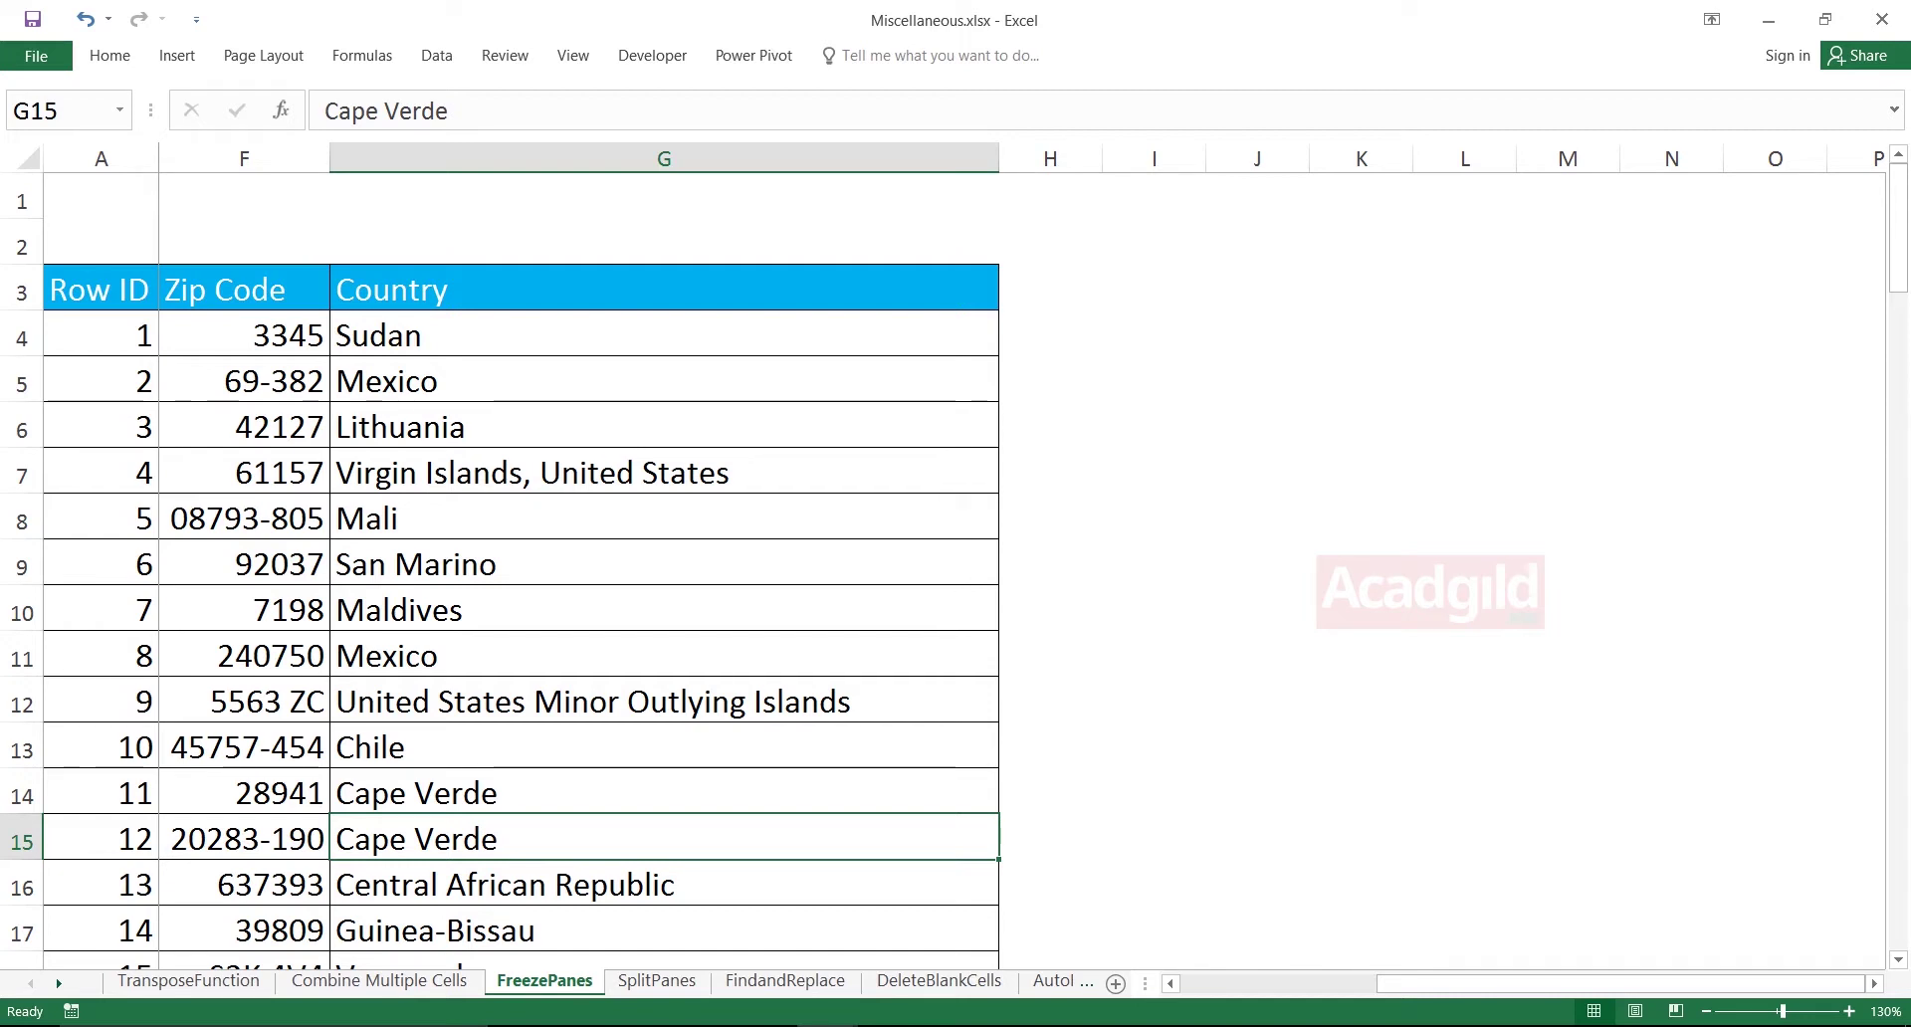
pyautogui.click(664, 655)
pyautogui.click(100, 564)
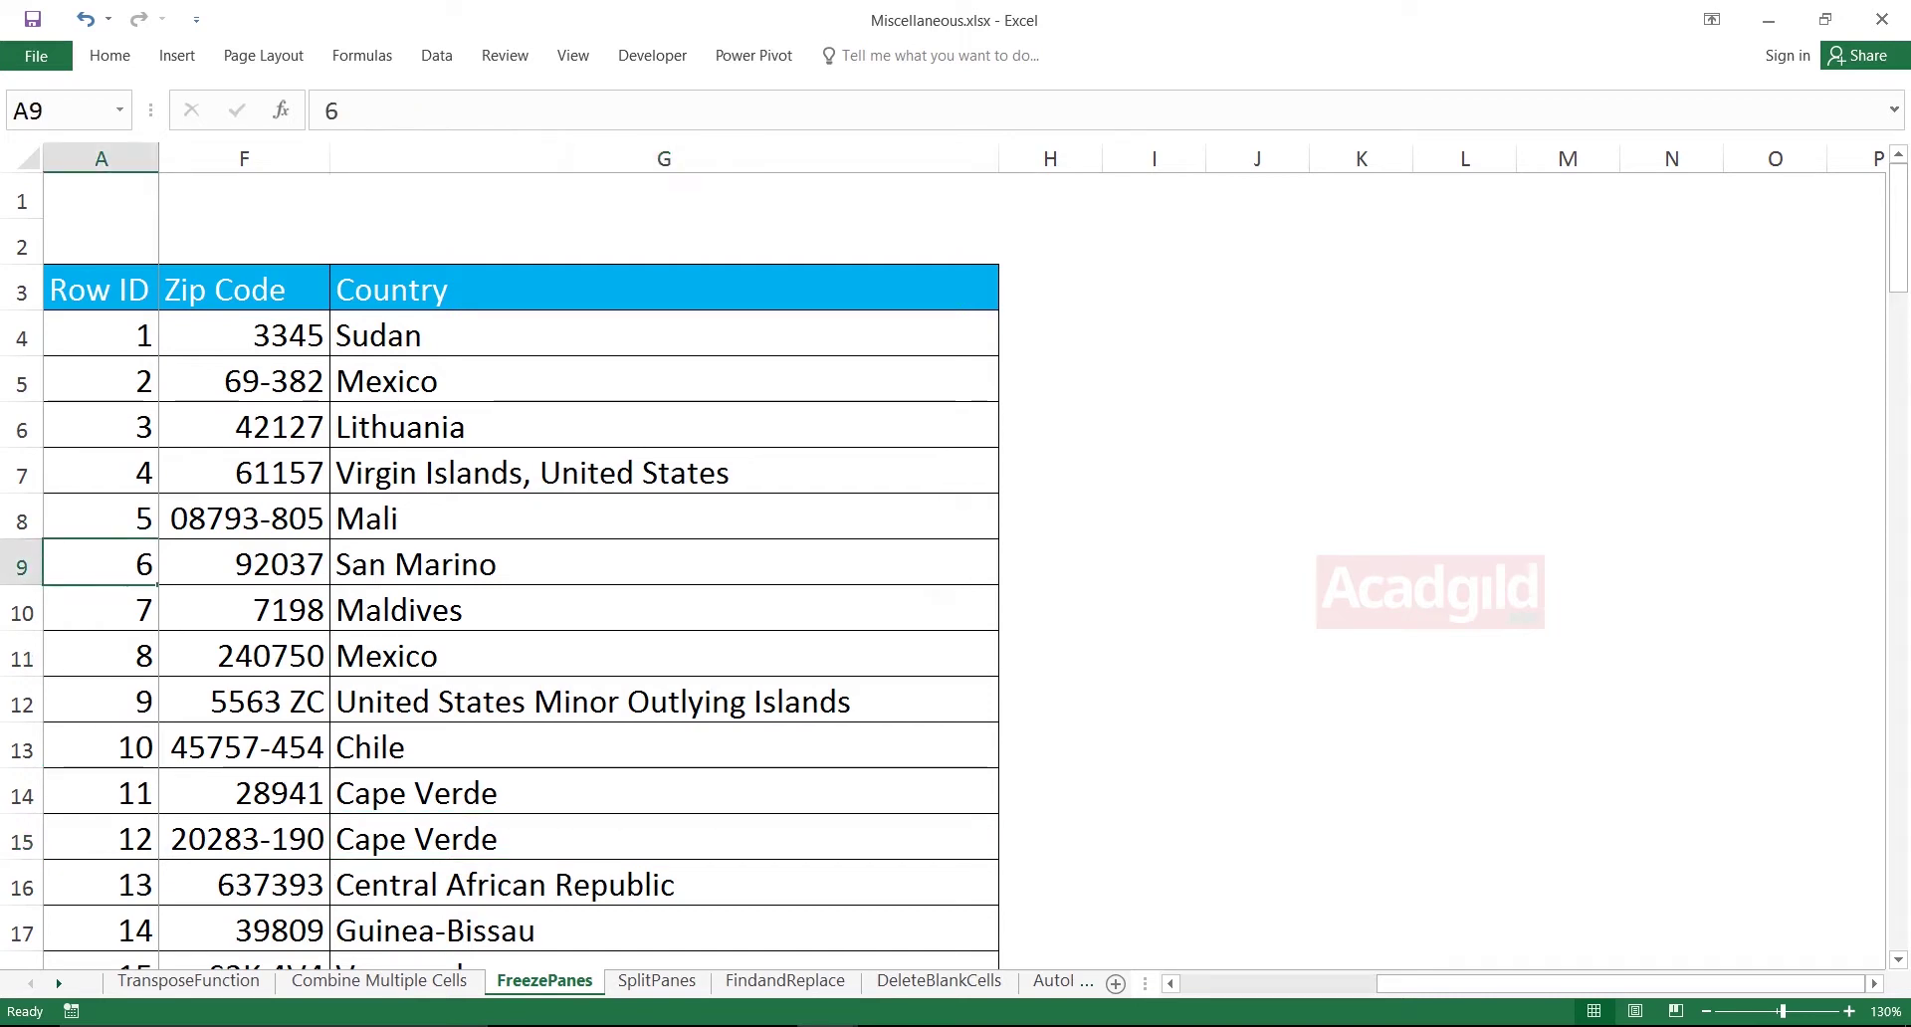
# Unfreeze the panes to release the first column.
pyautogui.click(572, 54)
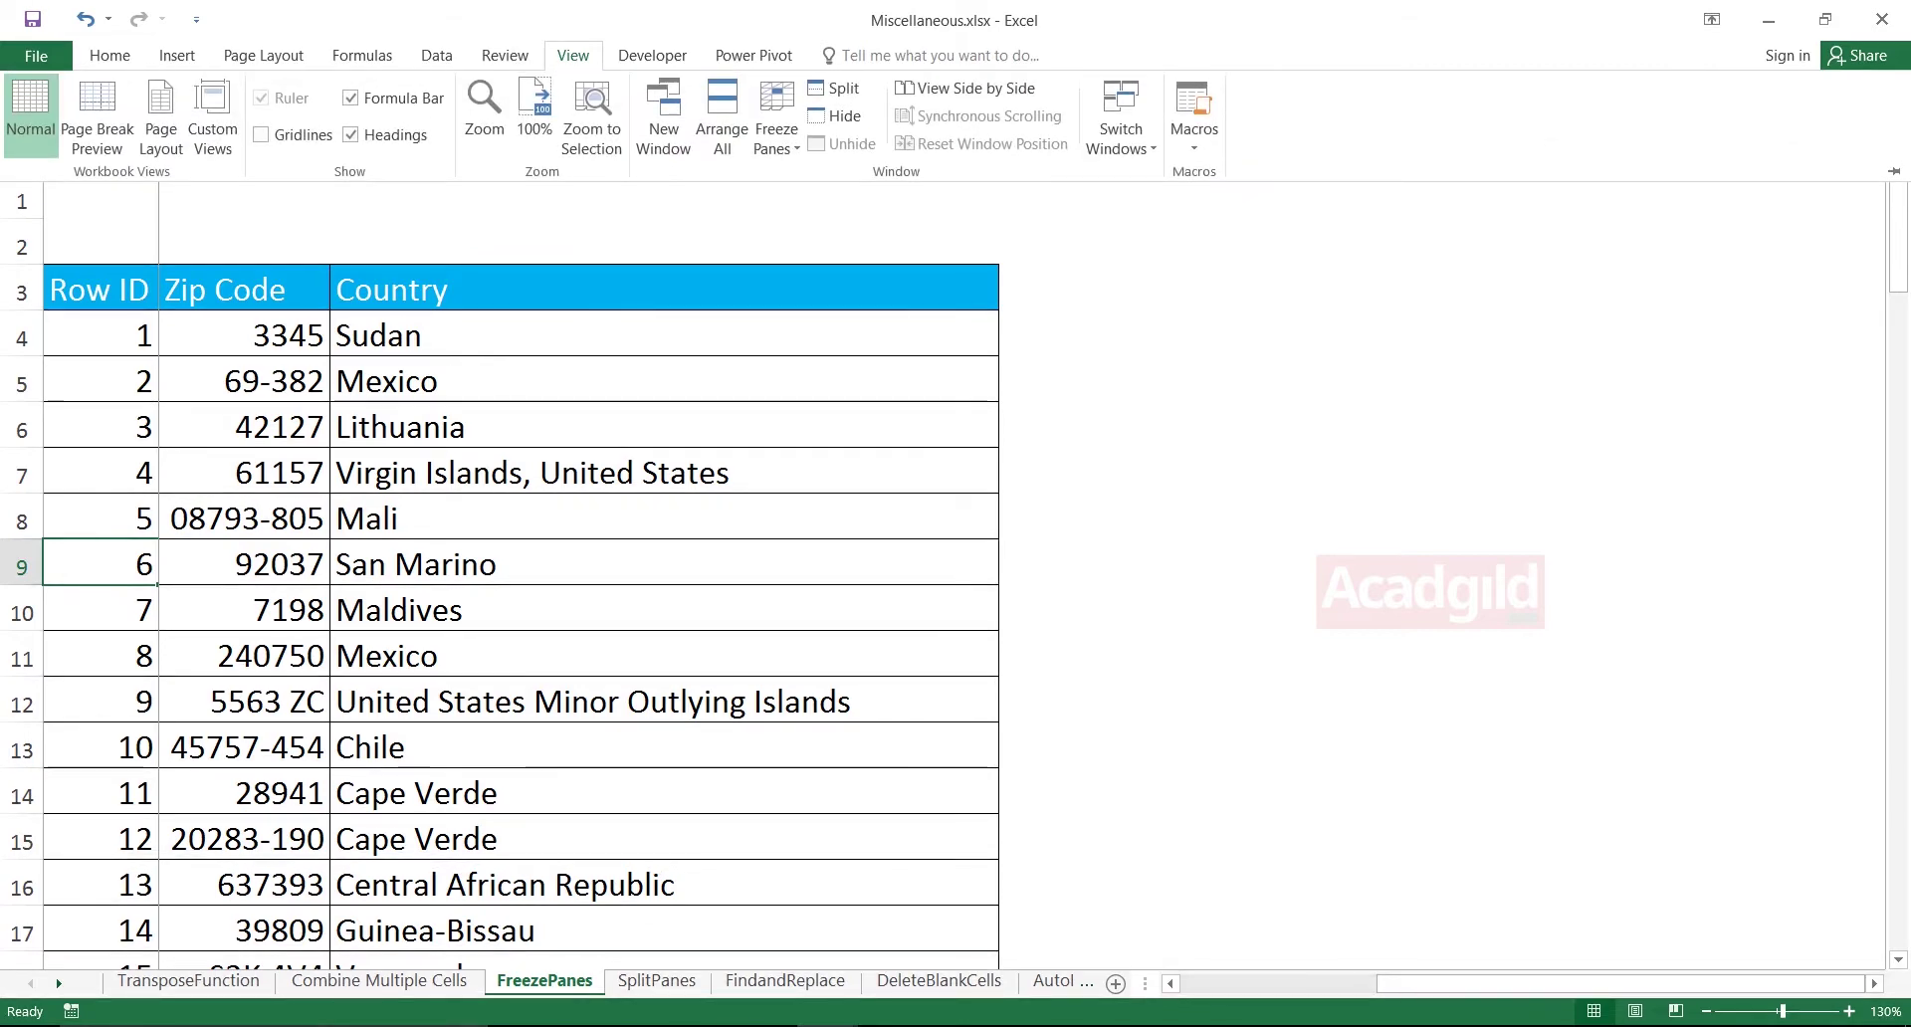
pyautogui.click(776, 129)
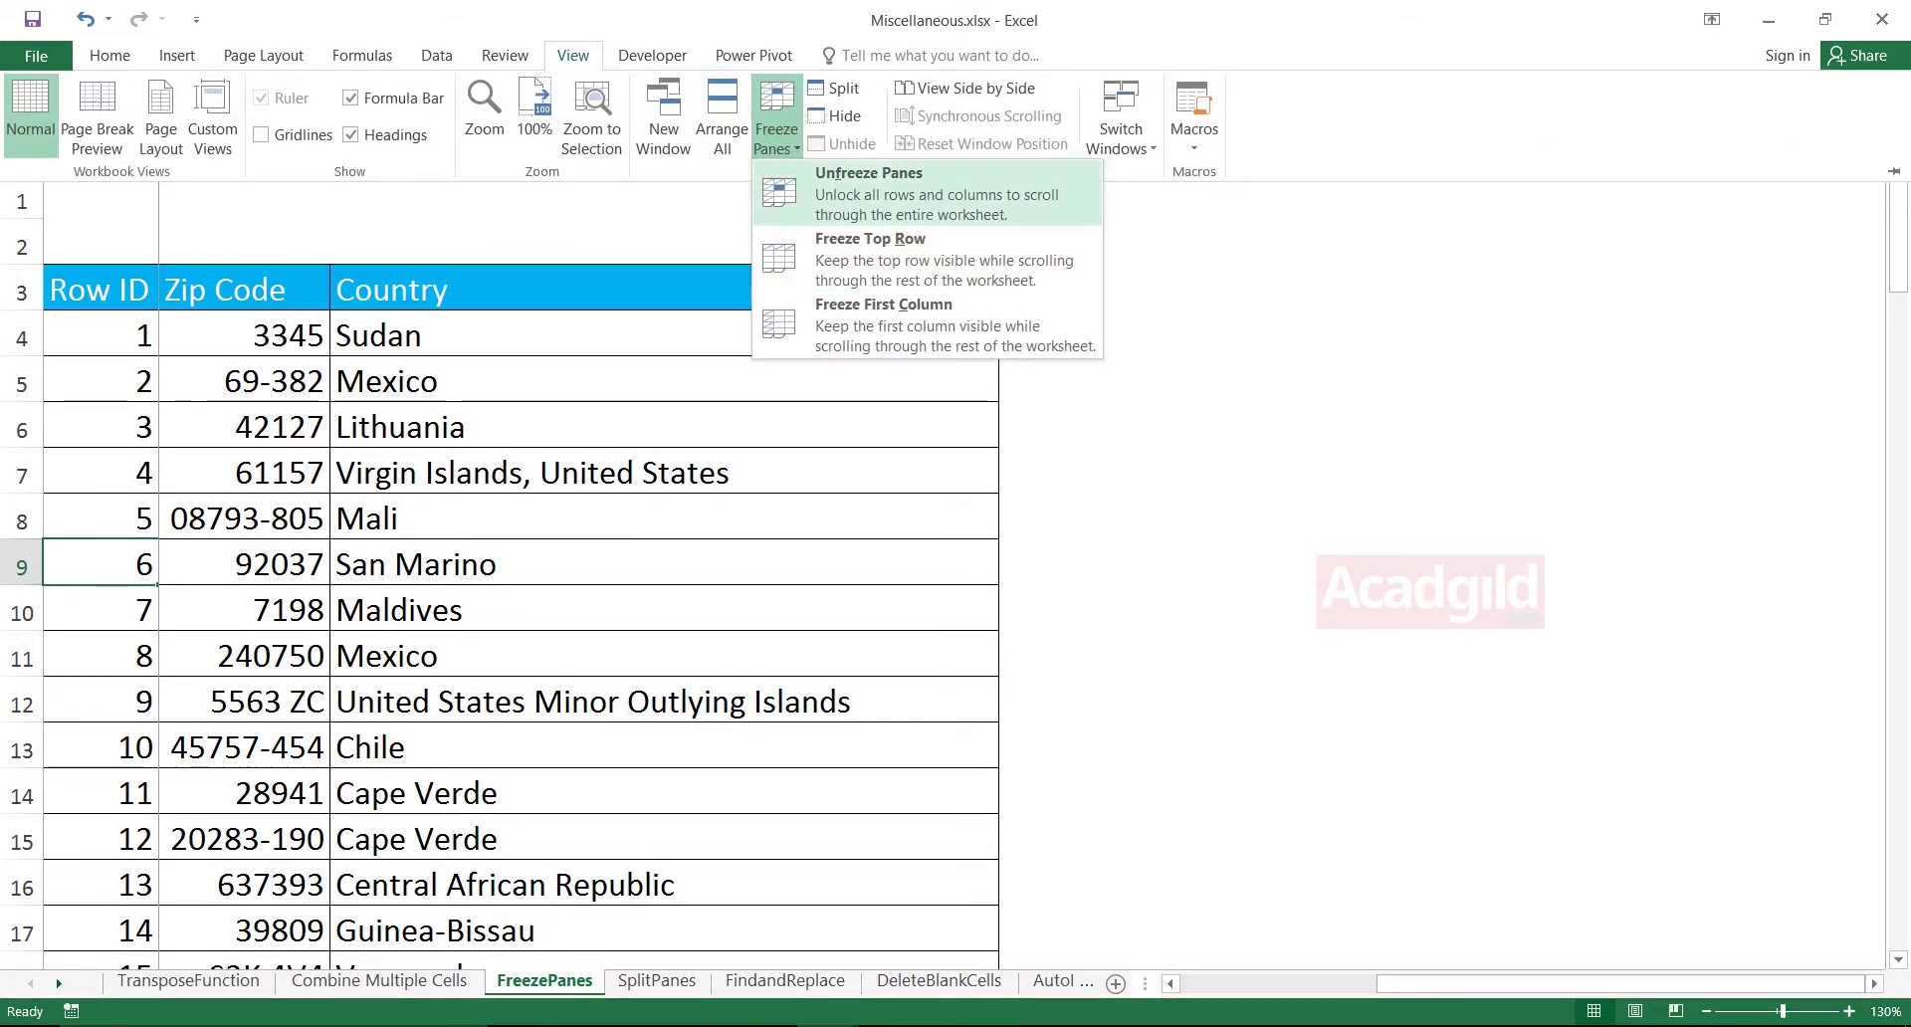
pyautogui.click(869, 194)
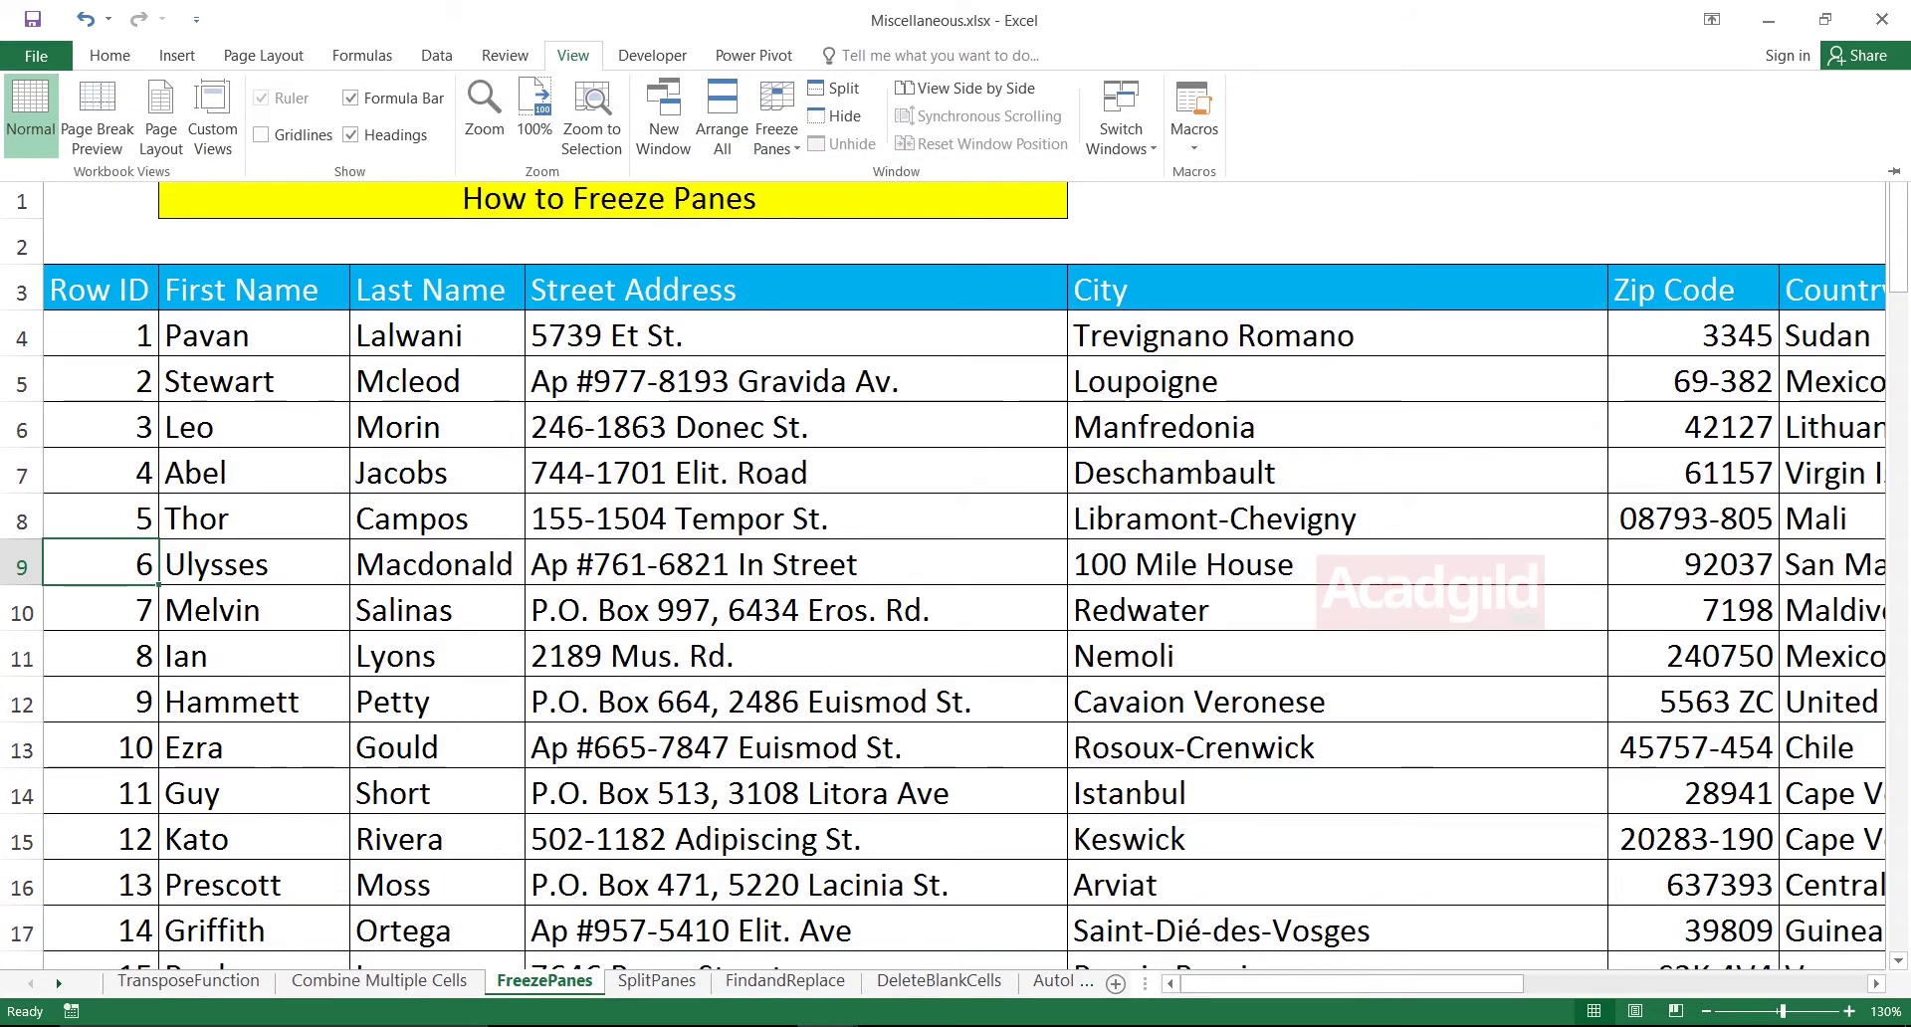
# Highlight column A, columns A to C and row 1 in turn to identify the areas to consider for freezing.
pyautogui.press('Up')
pyautogui.press('Up')
pyautogui.press('Up')
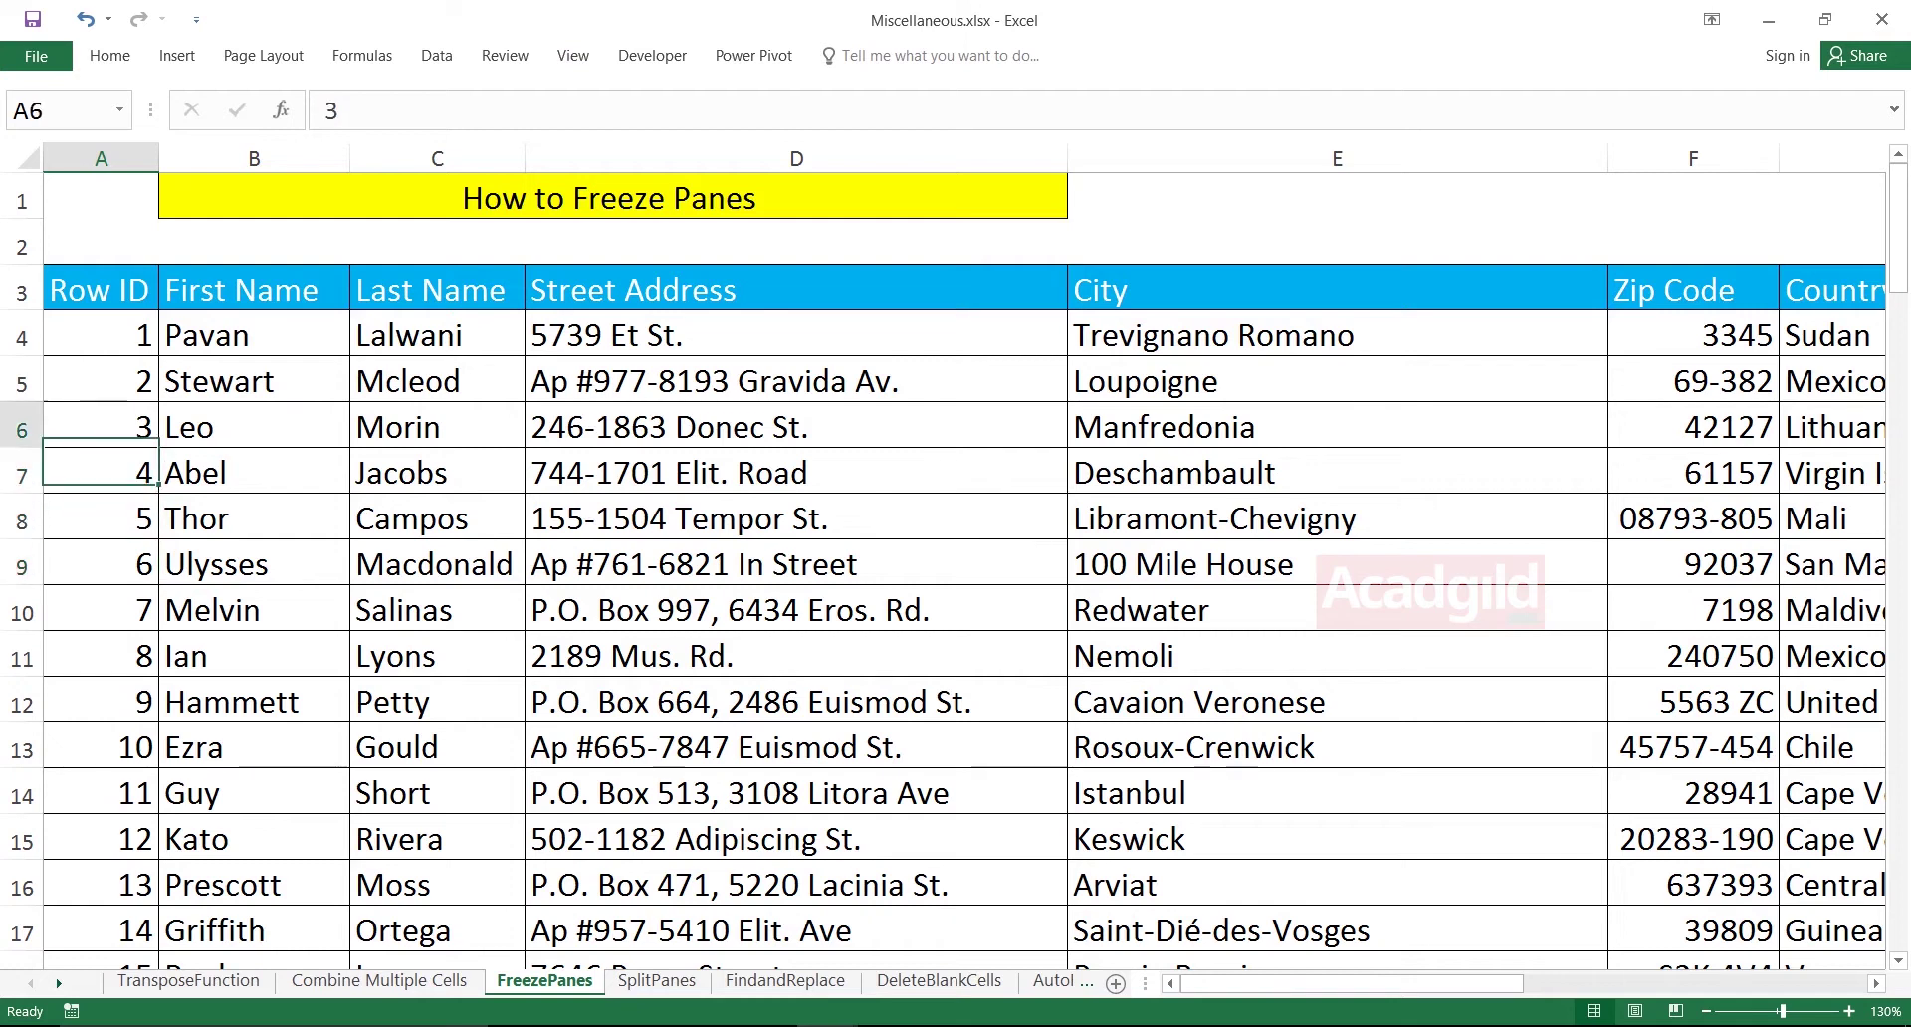
pyautogui.moveTo(101, 198); pyautogui.dragTo(199, 198)
pyautogui.click(101, 158)
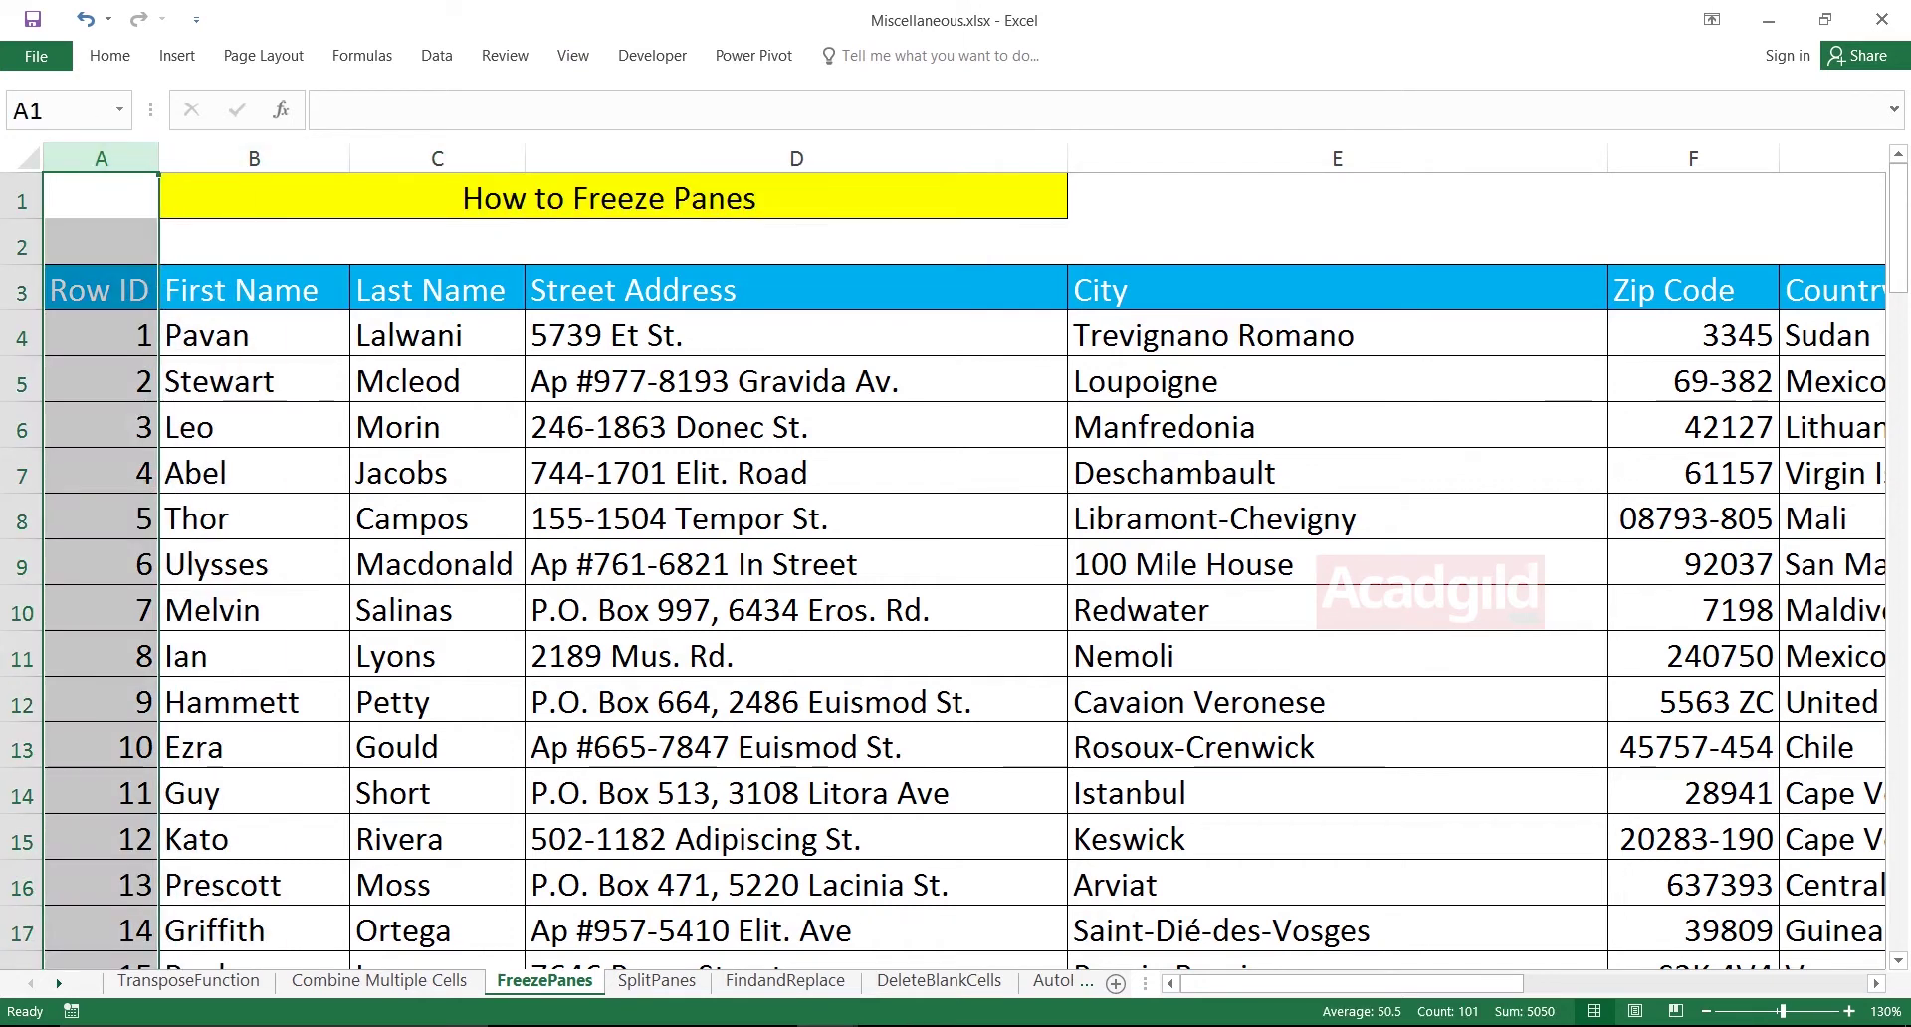
pyautogui.click(254, 381)
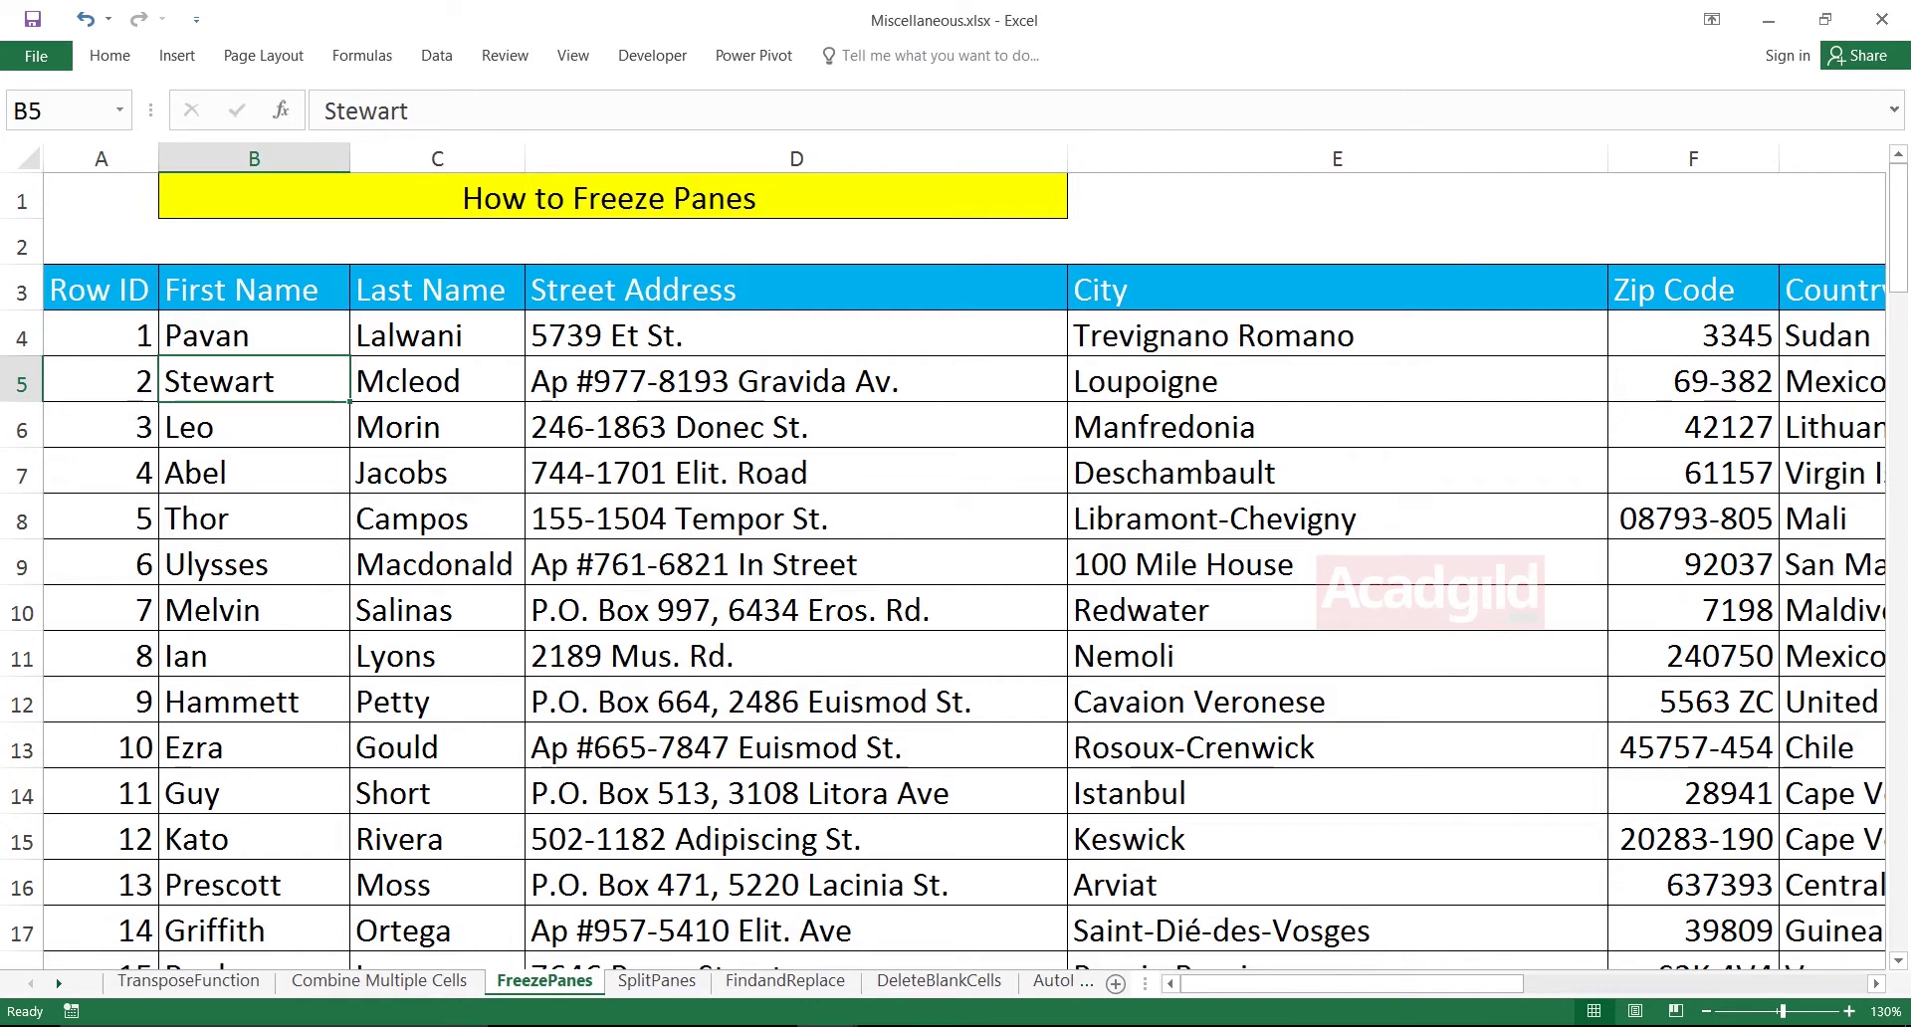
pyautogui.moveTo(100, 158); pyautogui.dragTo(503, 159)
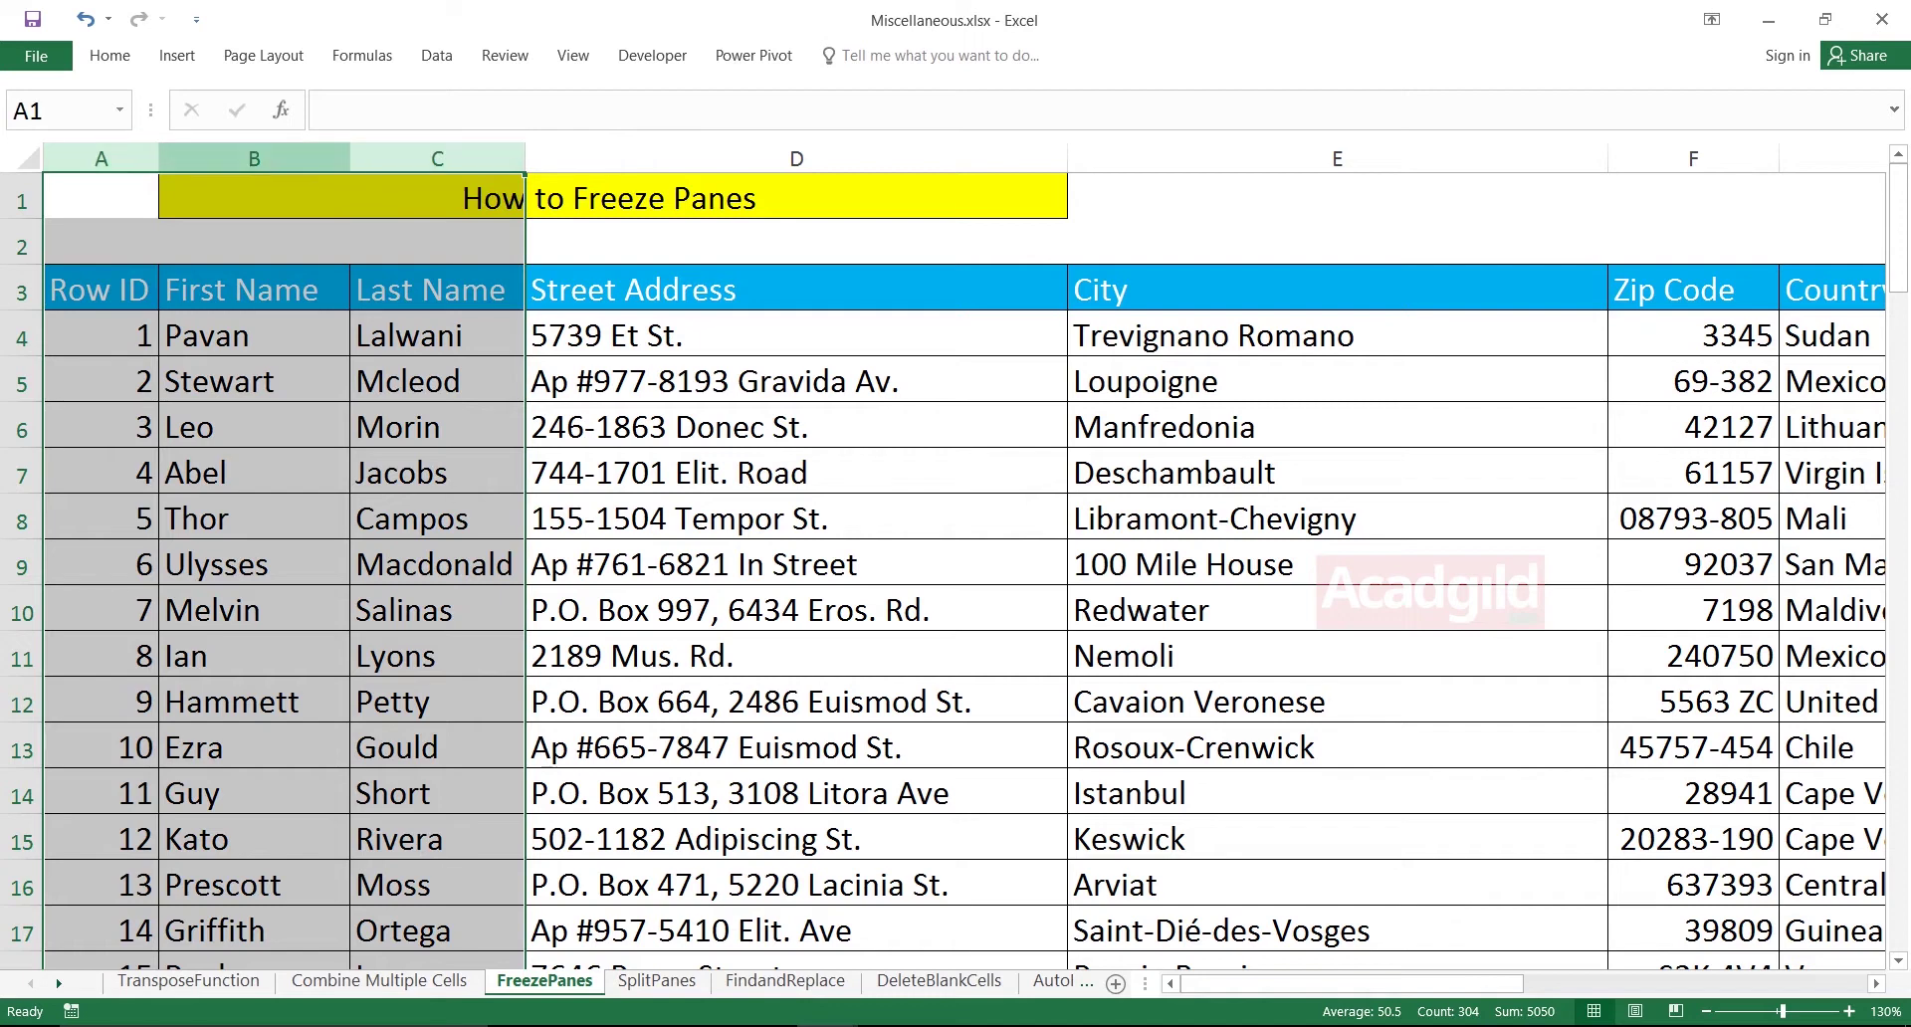
pyautogui.moveTo(100, 159); pyautogui.dragTo(467, 158)
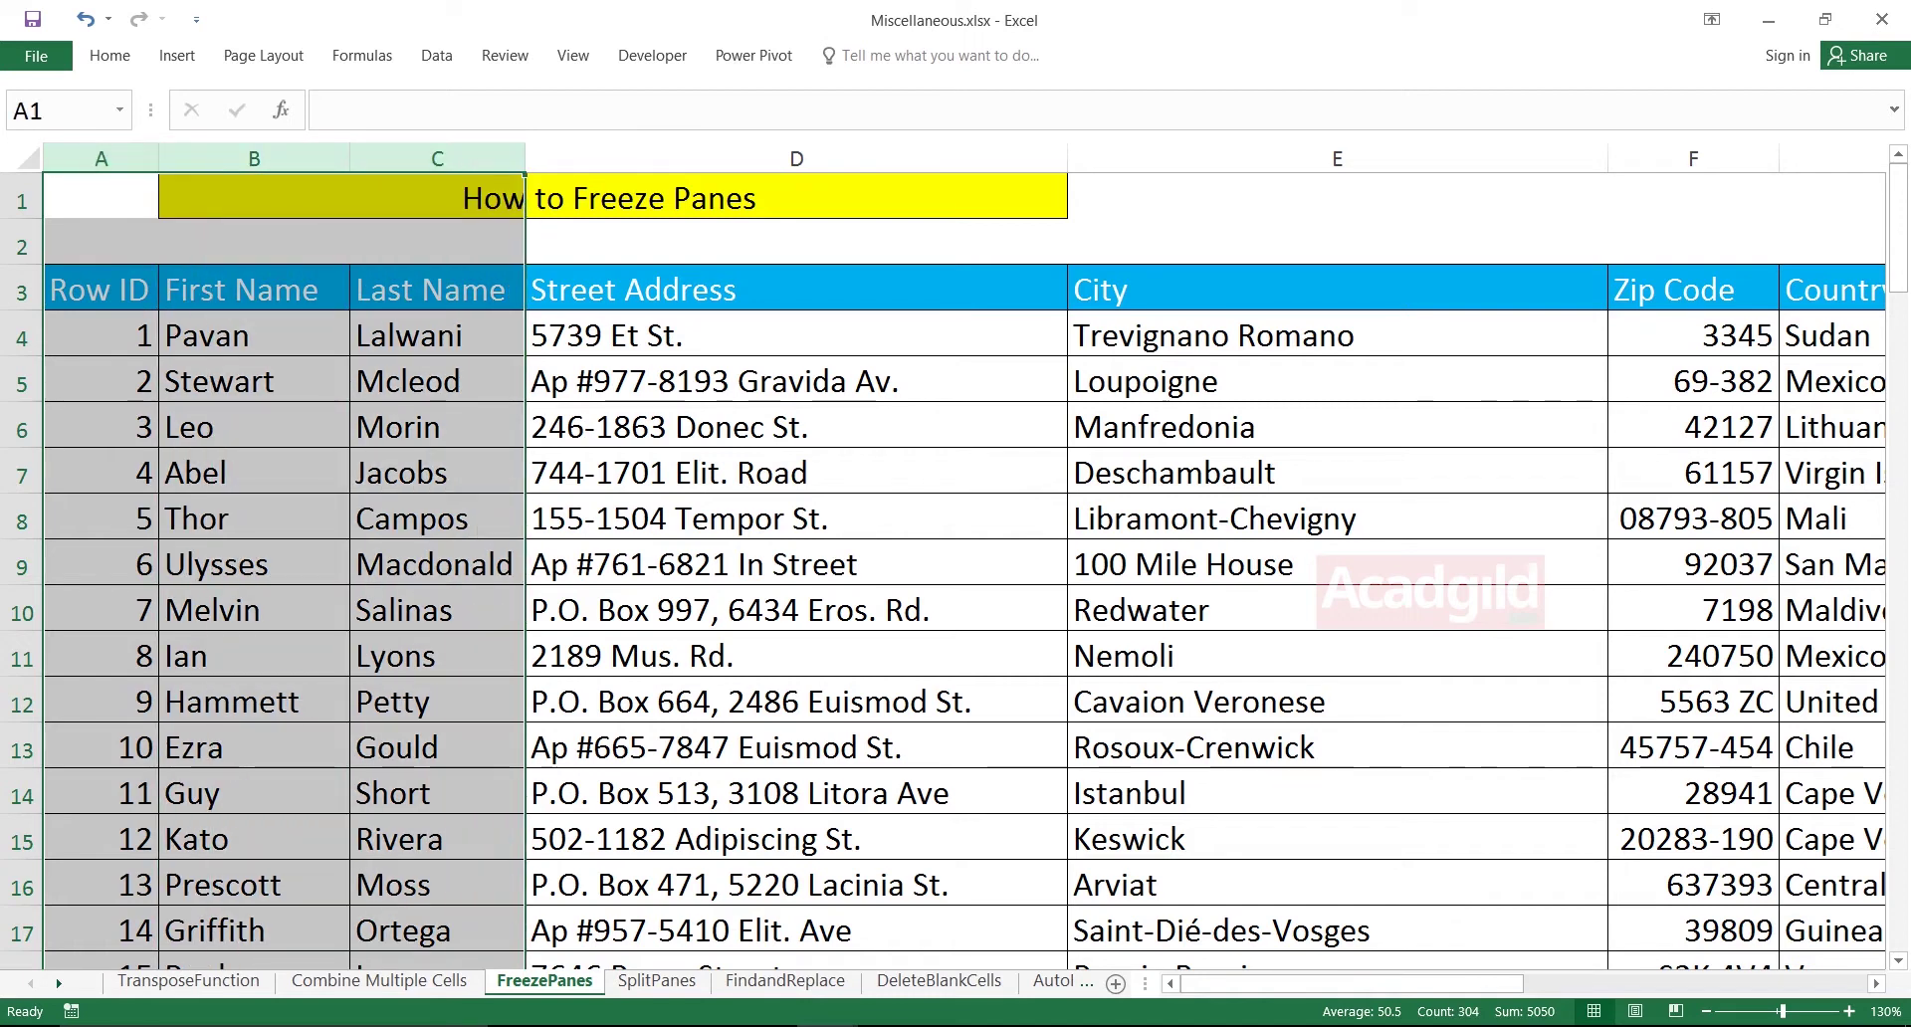
pyautogui.click(22, 201)
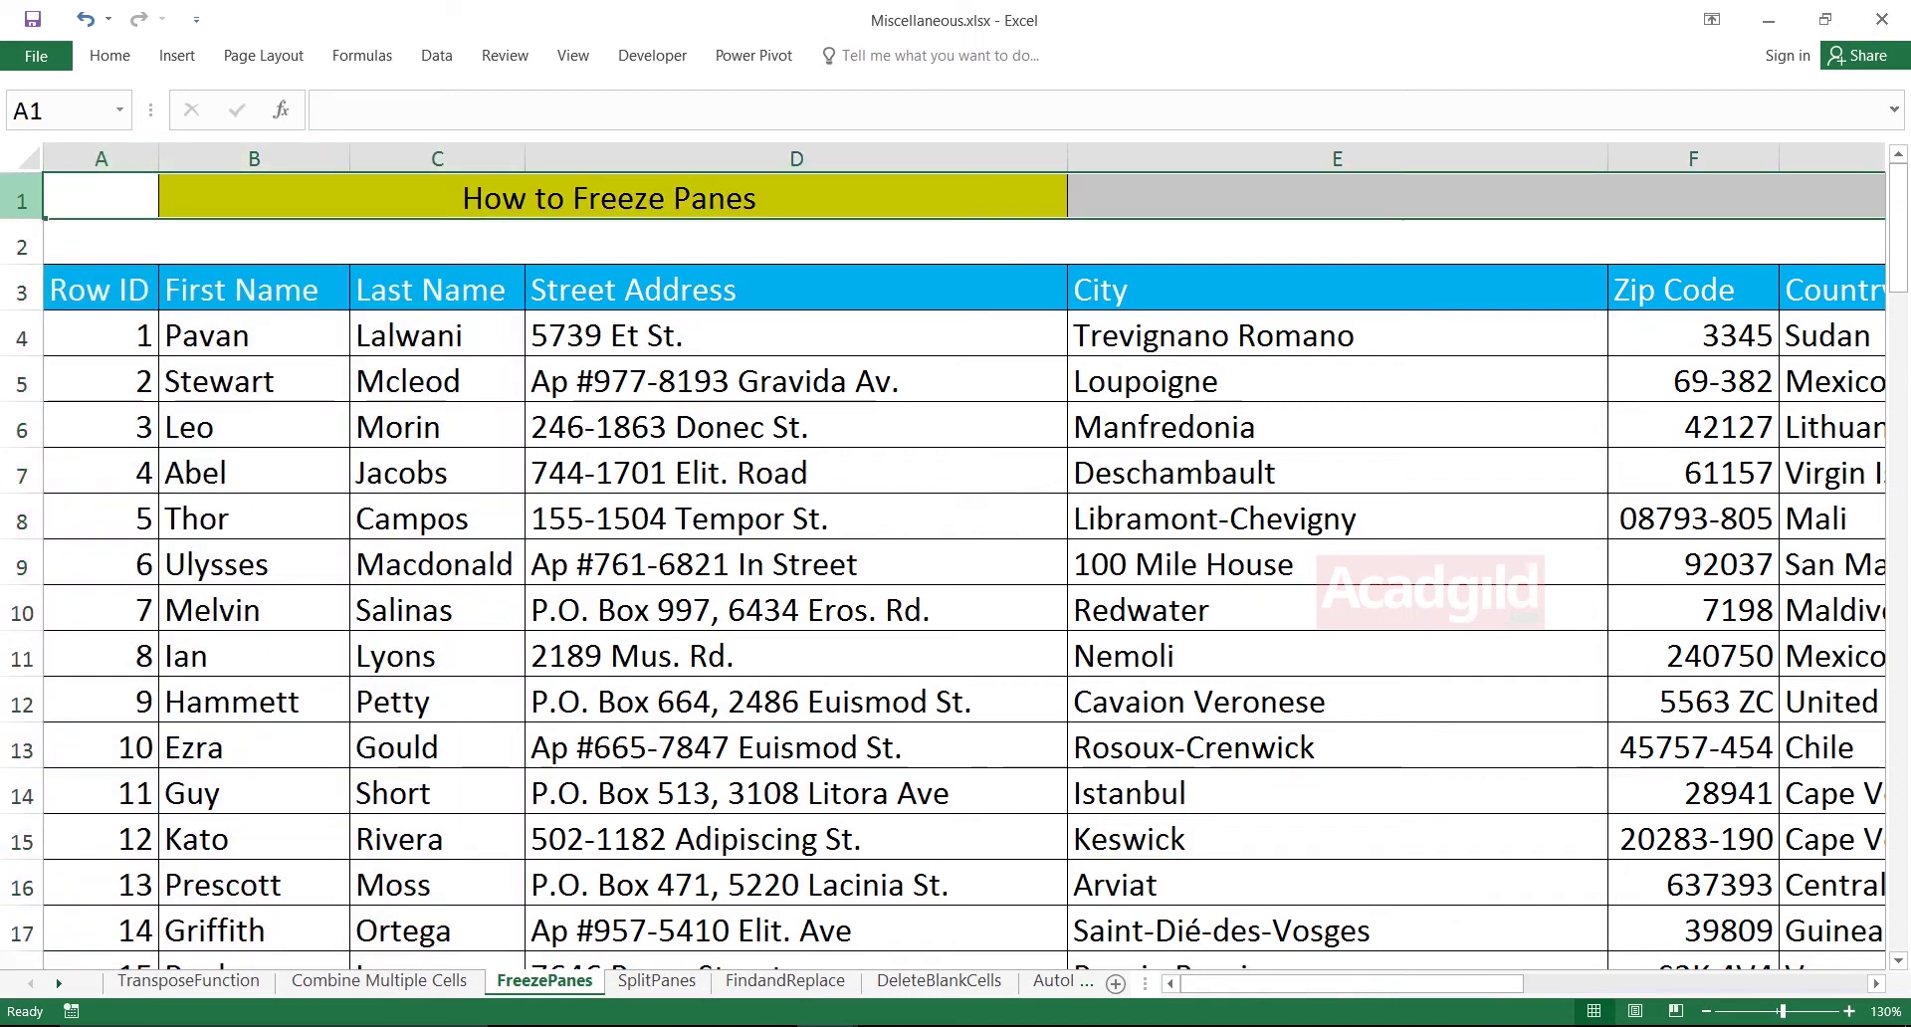
pyautogui.moveTo(101, 159); pyautogui.dragTo(448, 159)
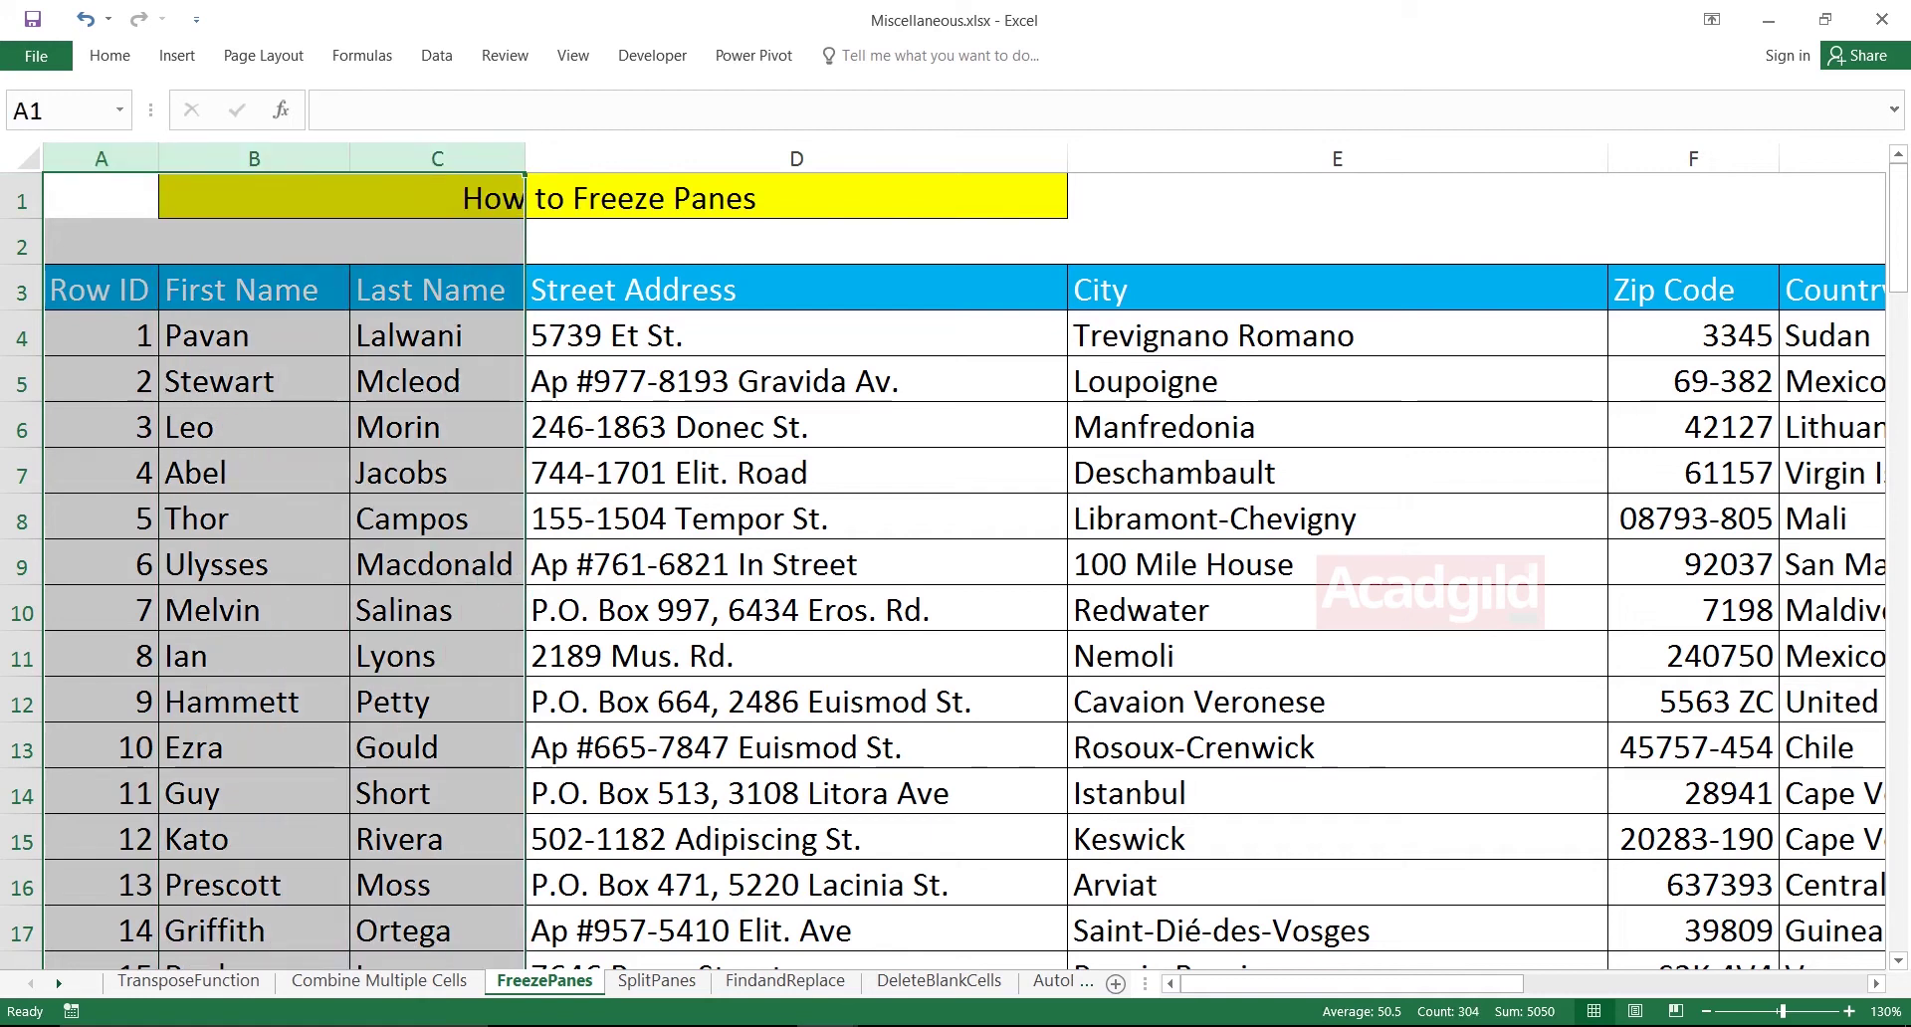
pyautogui.click(22, 201)
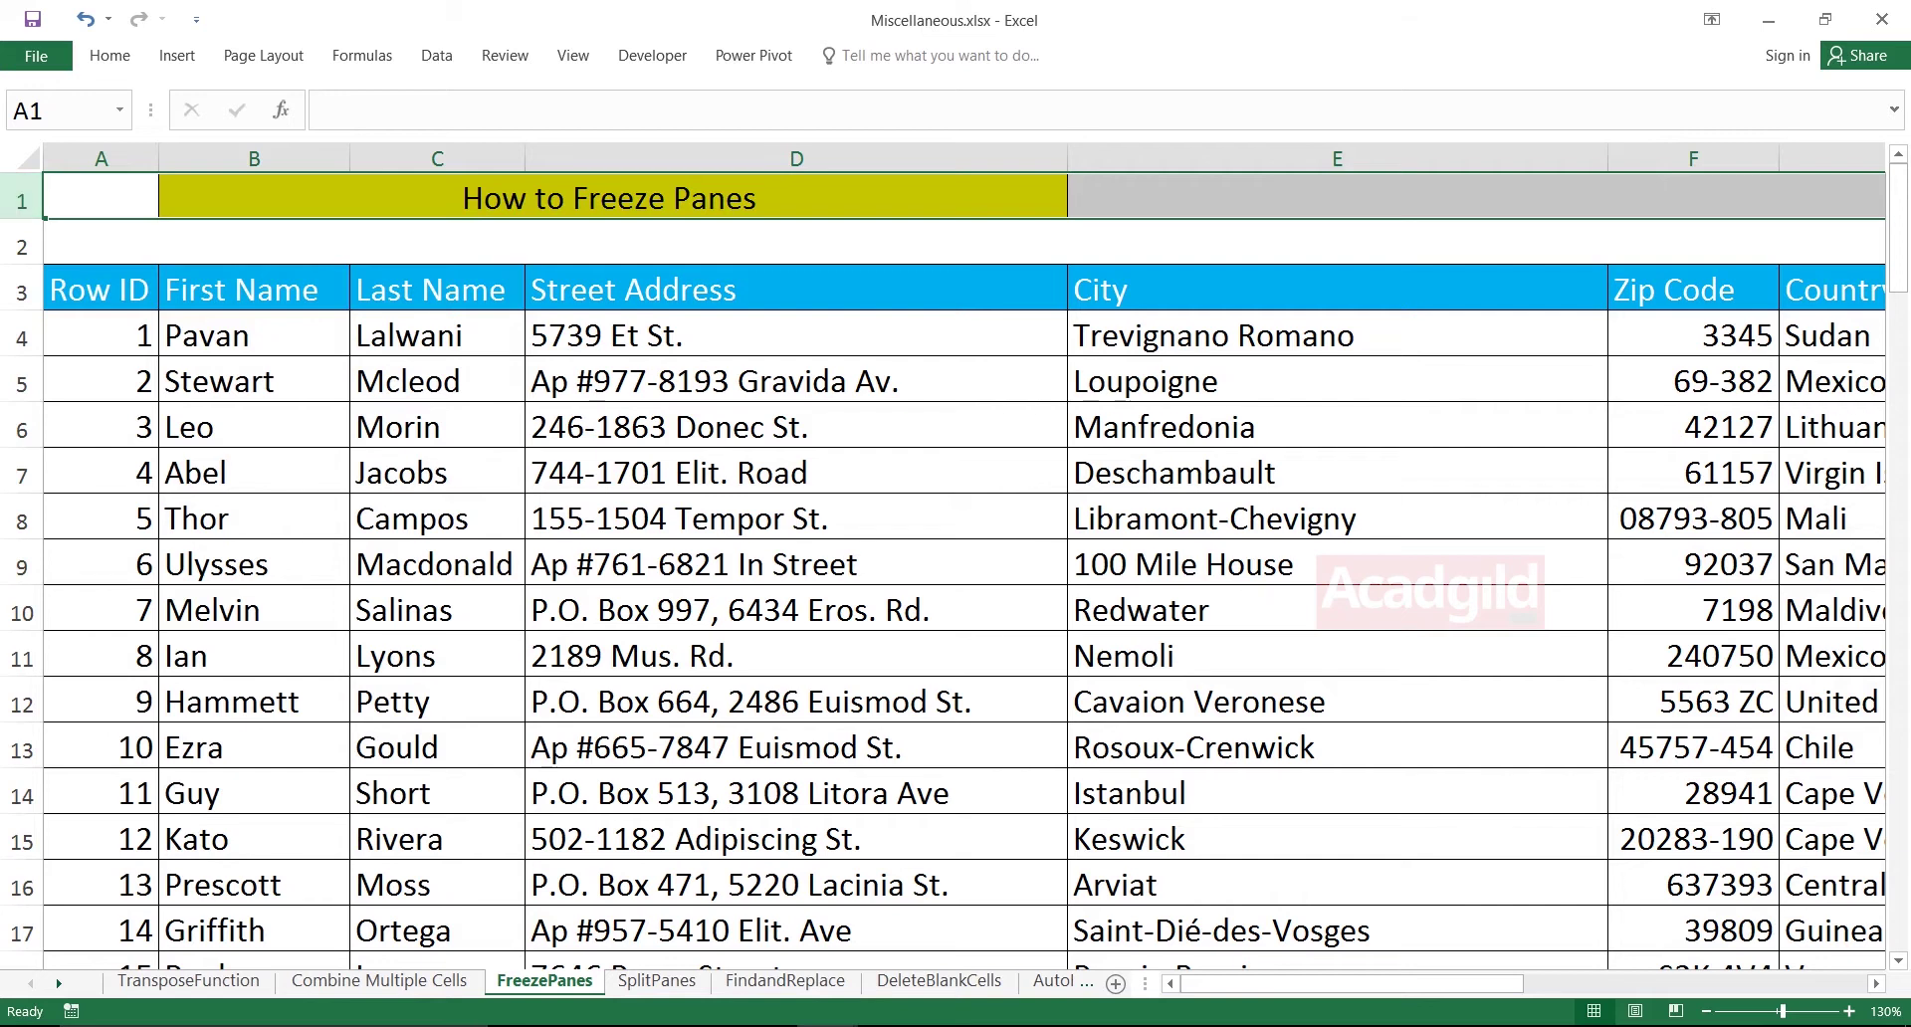
# Freeze the panes at cell D8 so that rows 1 to 7 and columns A to C stay visible.
pyautogui.click(796, 518)
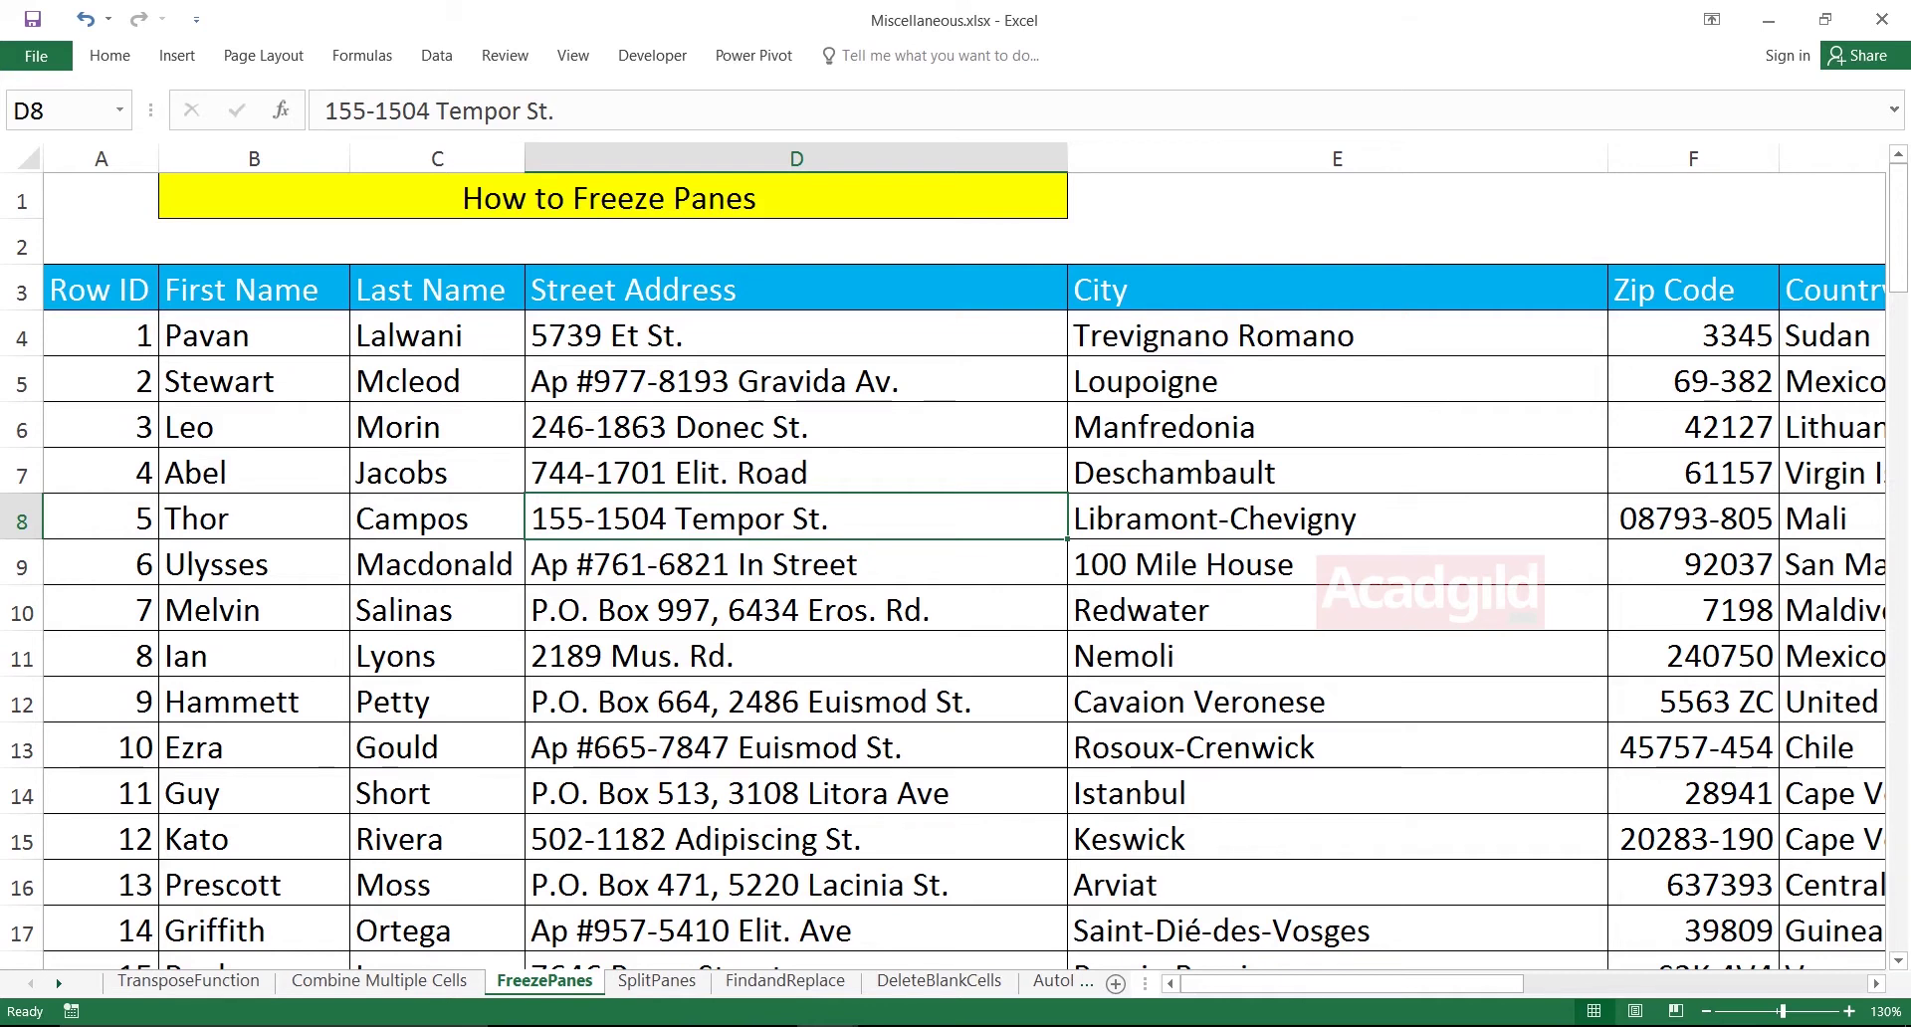
pyautogui.click(573, 56)
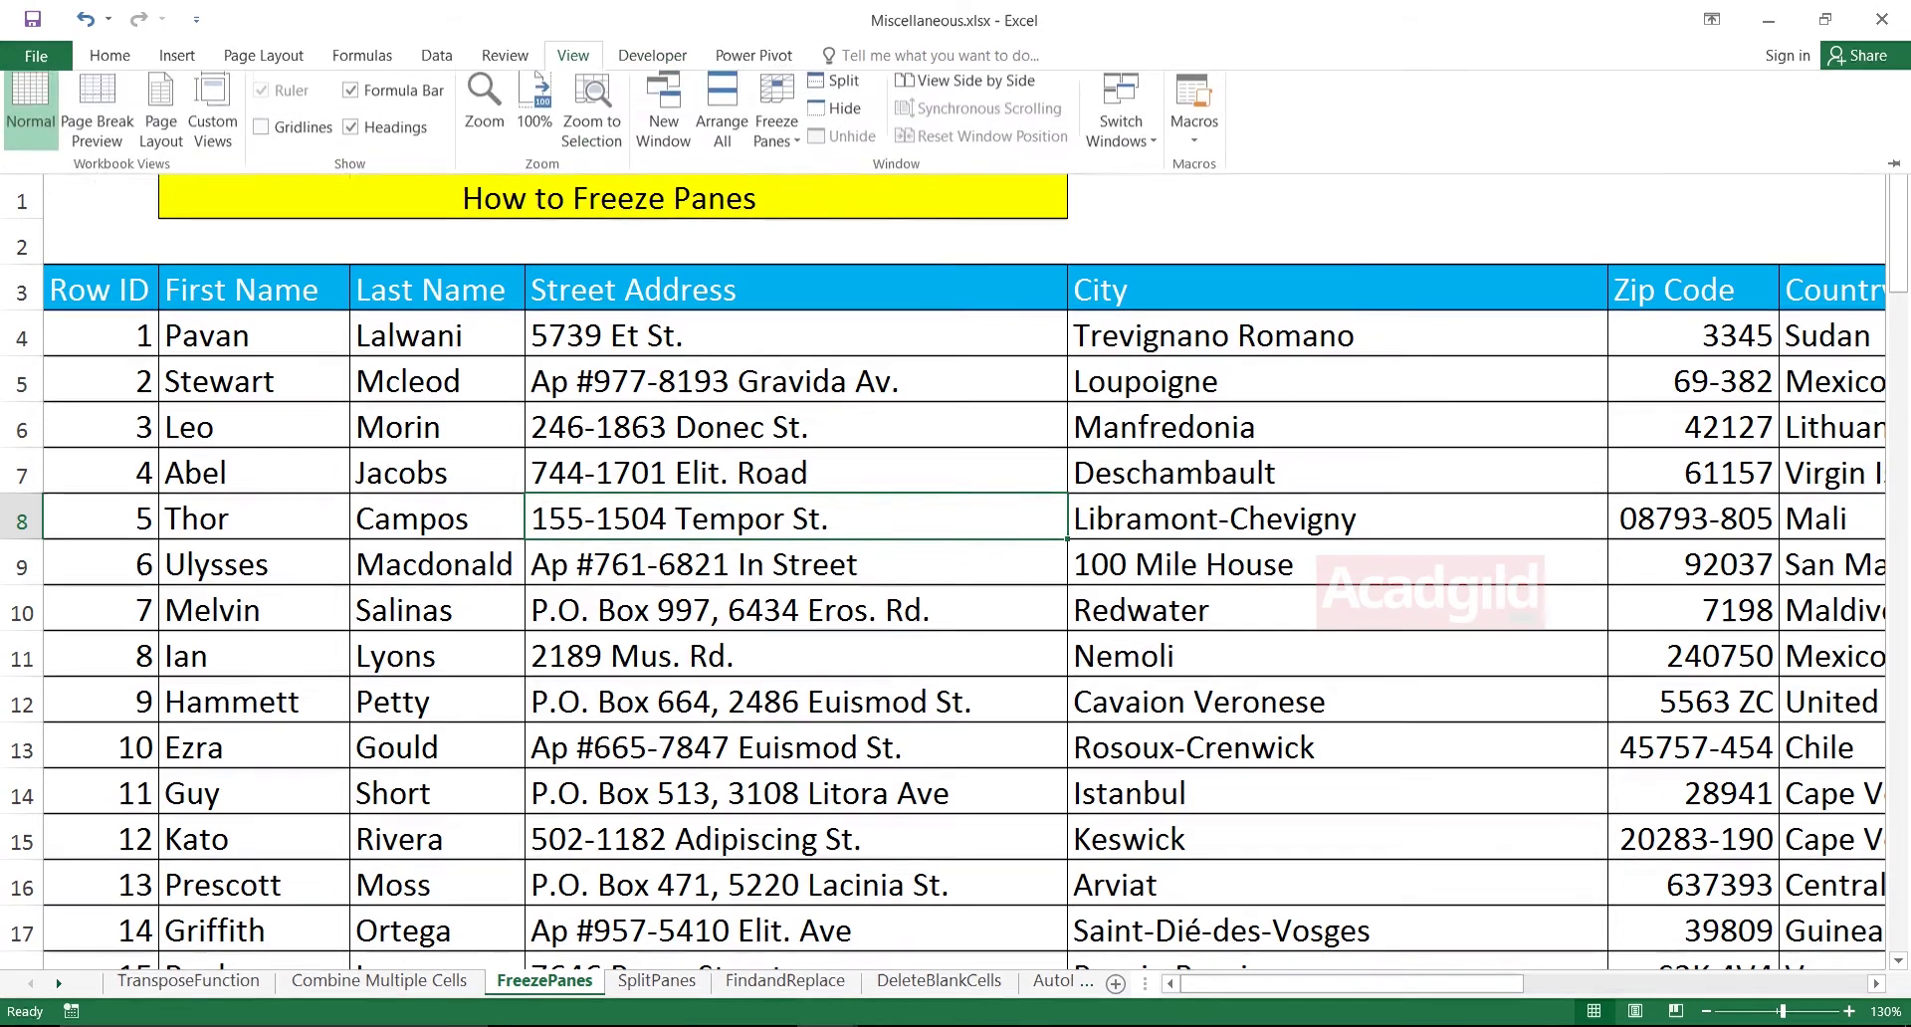
pyautogui.click(777, 120)
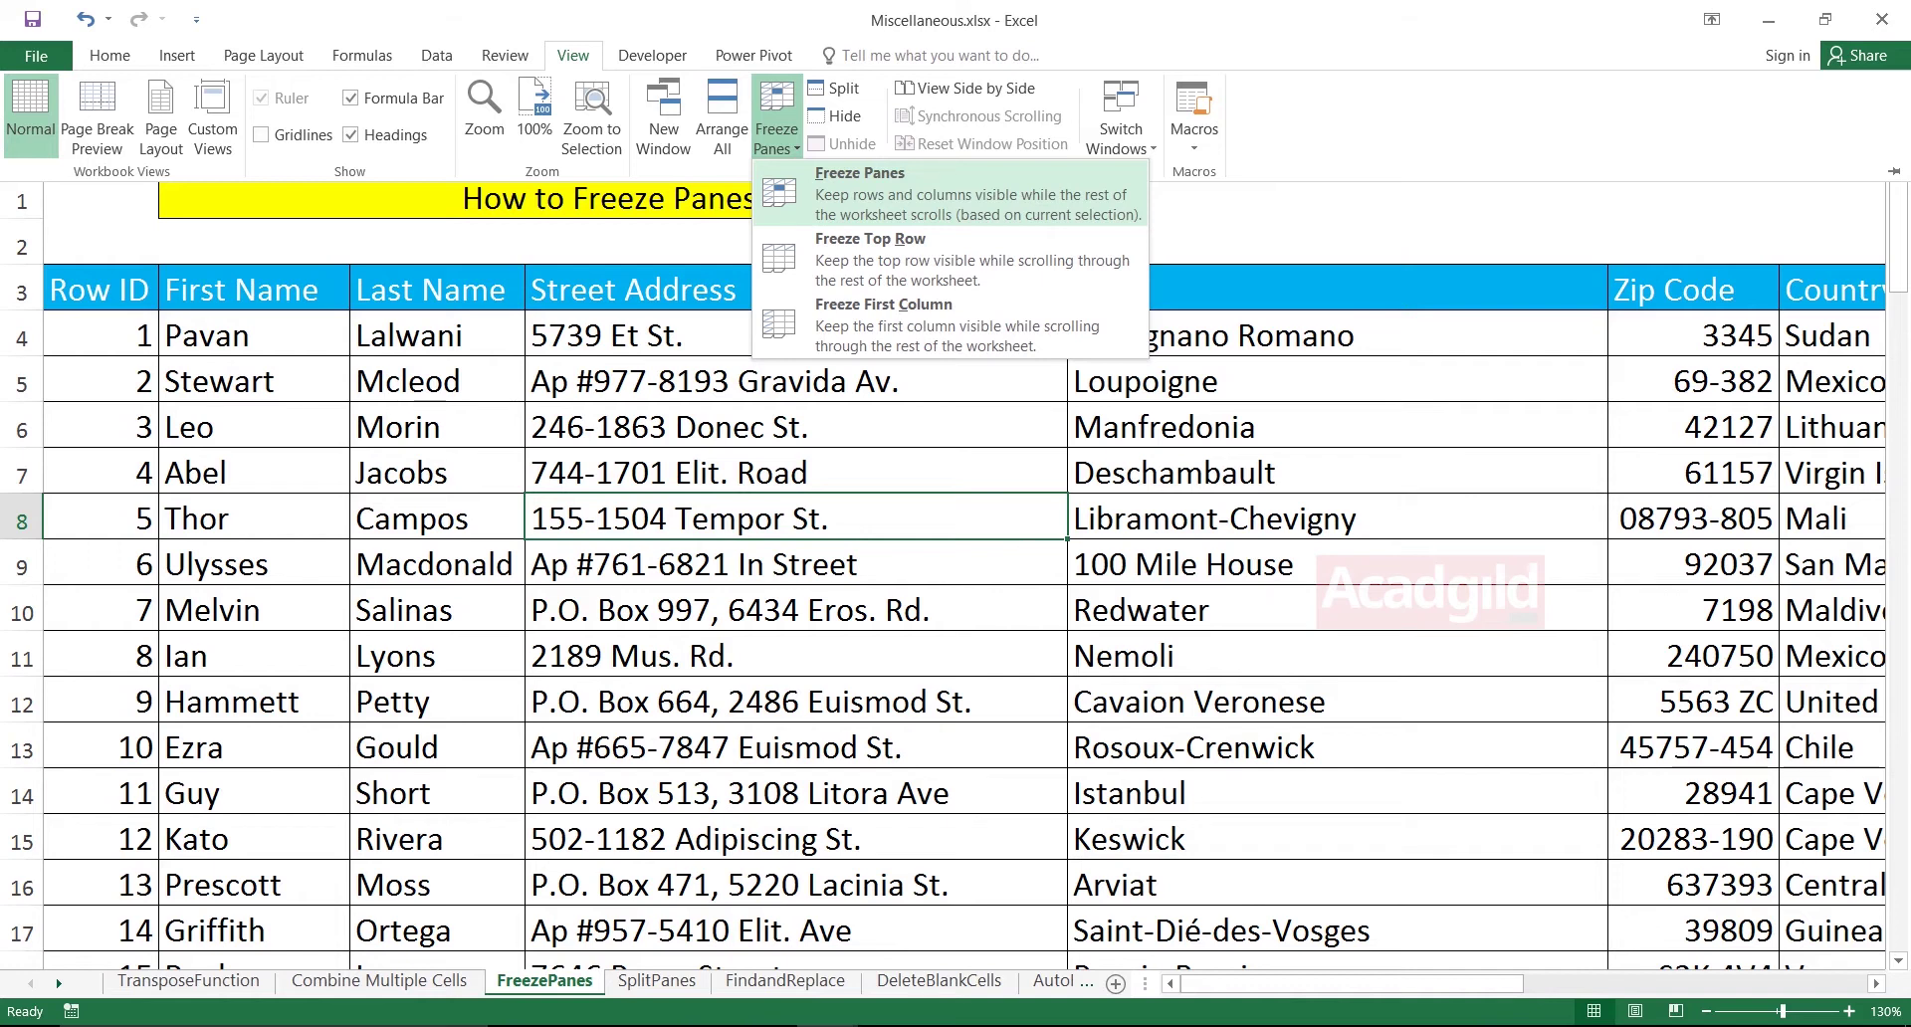
pyautogui.press('Return')
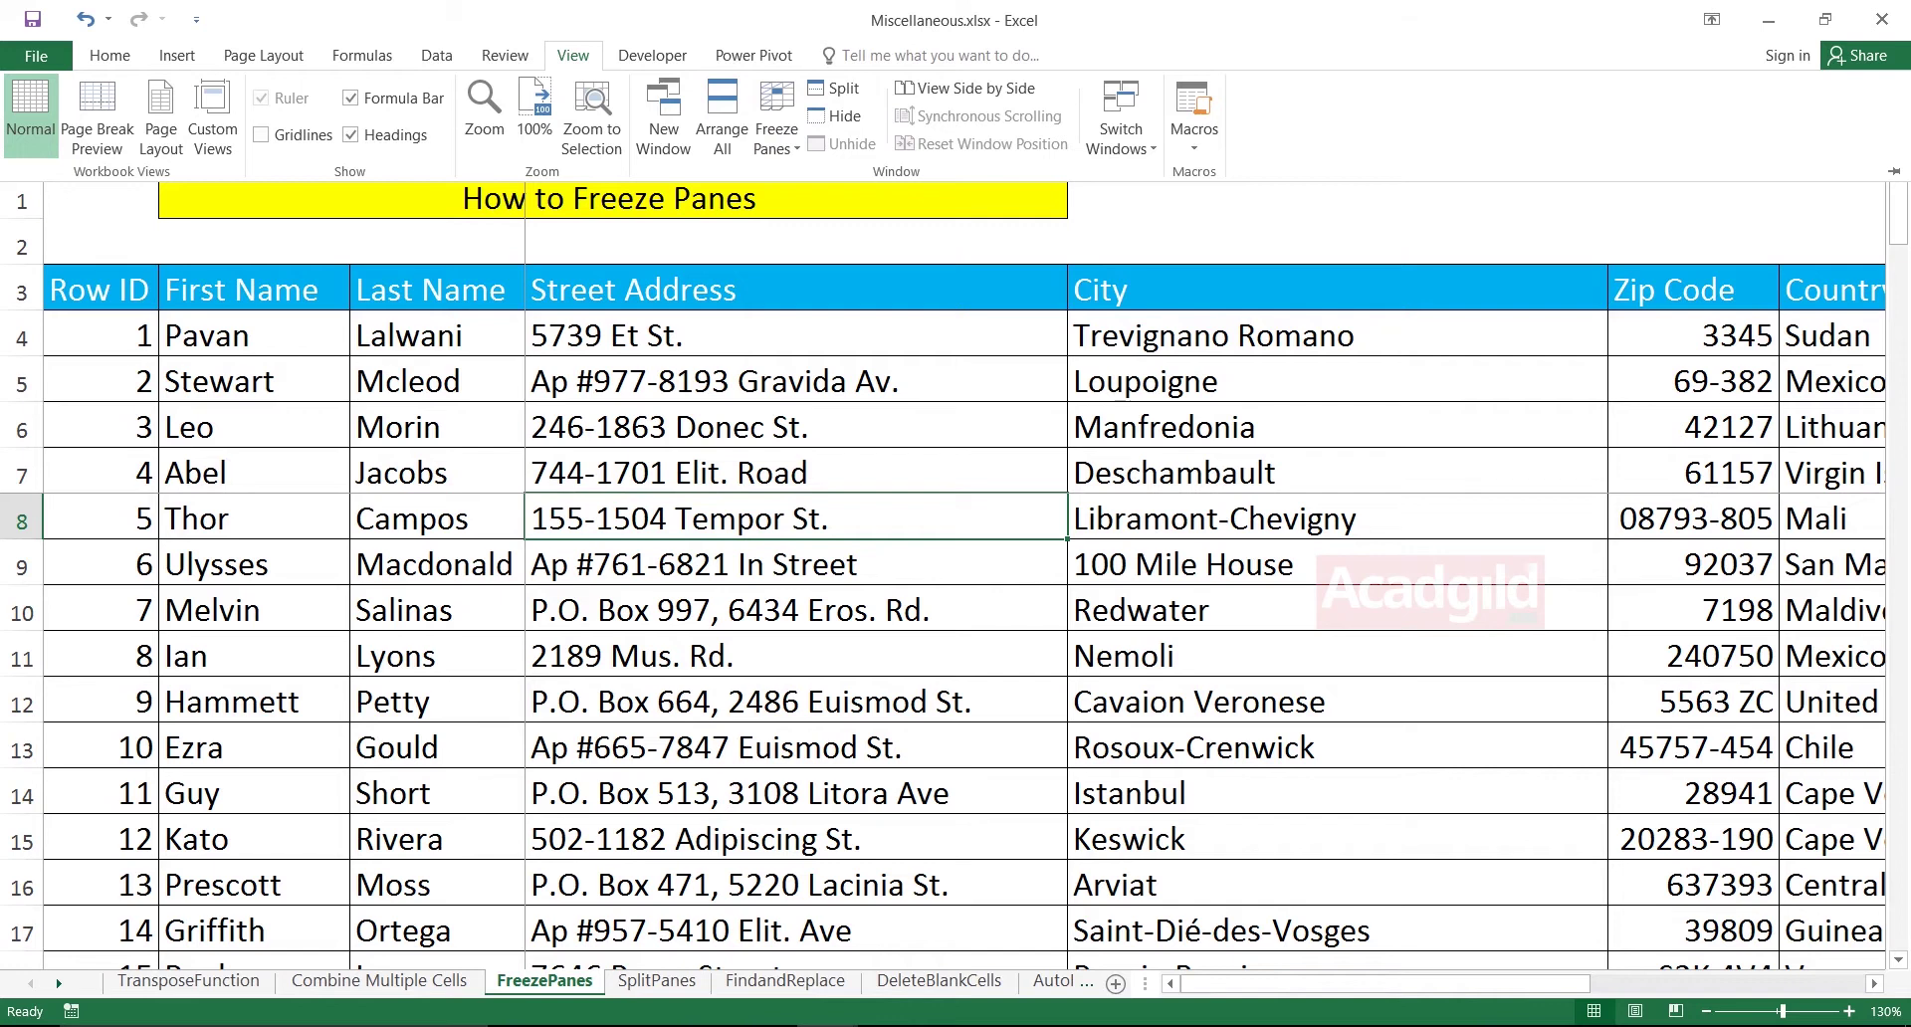
pyautogui.press('Escape')
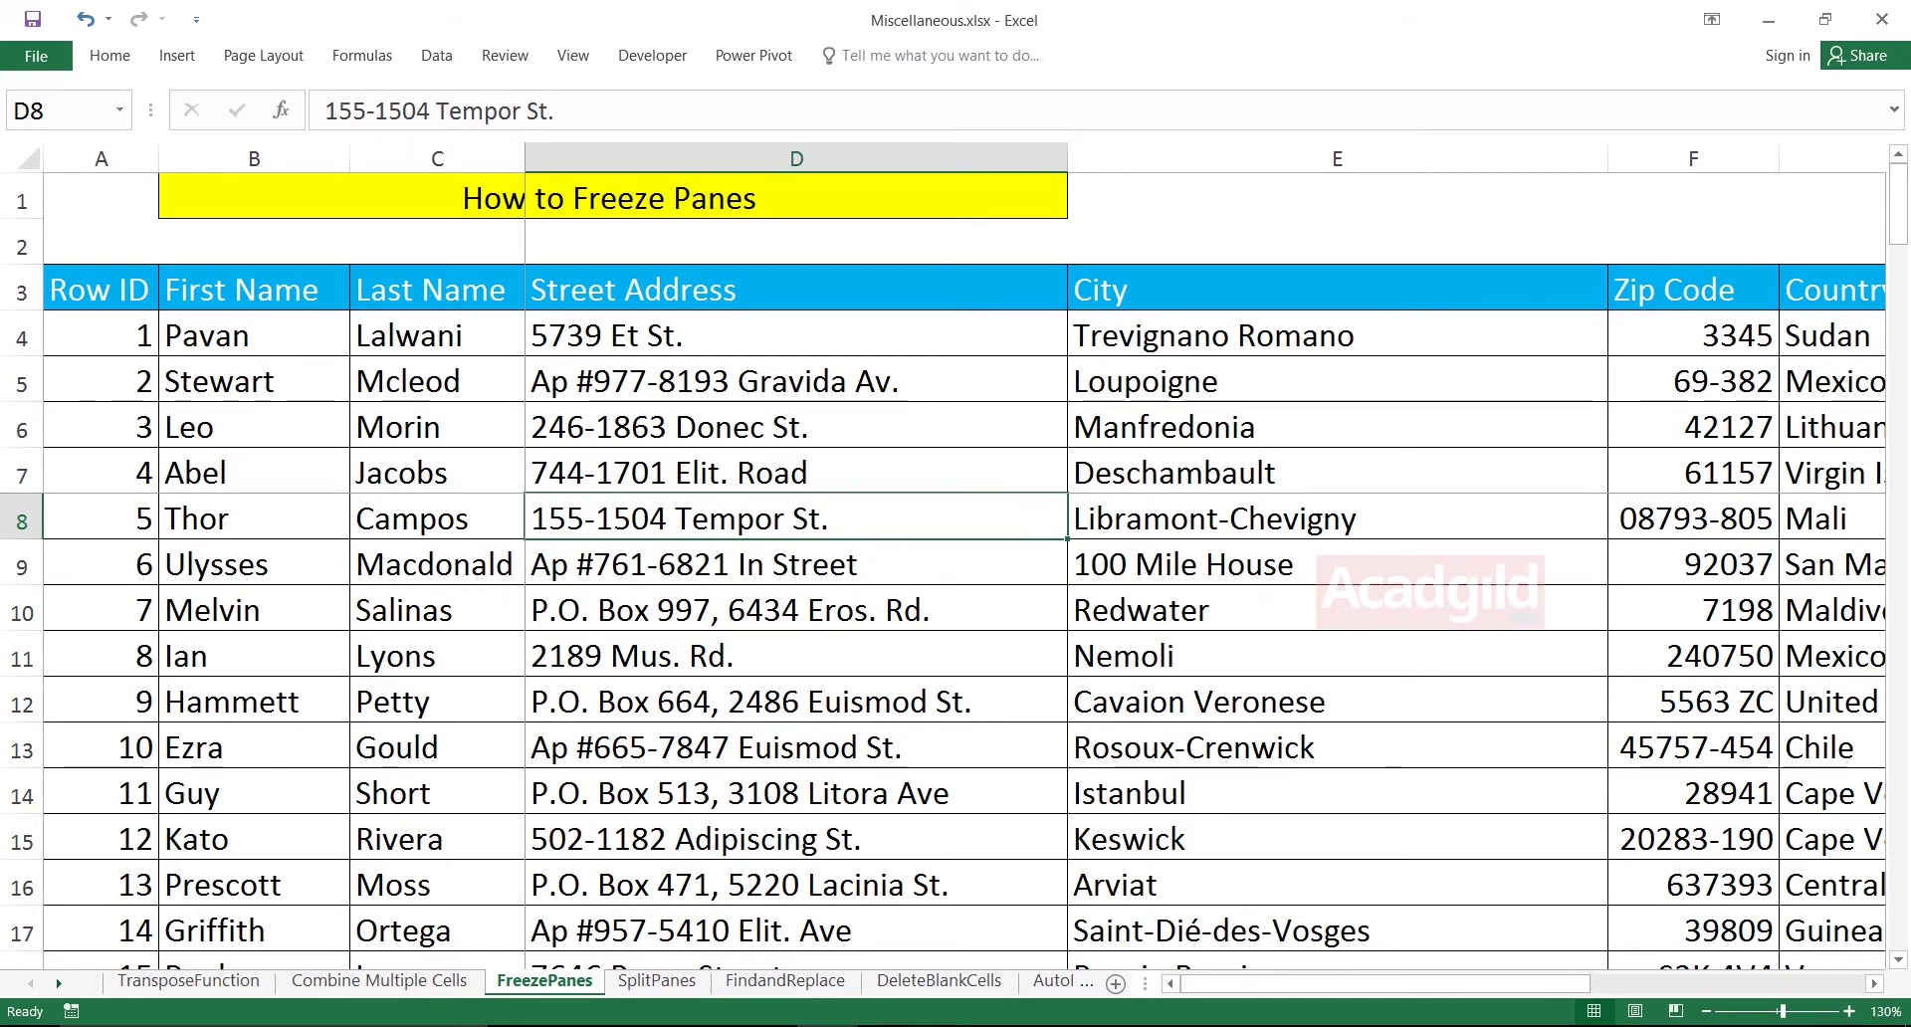
# Examine row 8 from Street Address out to column I, back to D8 and again across to column L to check columns A to C.
pyautogui.press('Right')
pyautogui.press('Right')
pyautogui.press('Right')
pyautogui.press('Right')
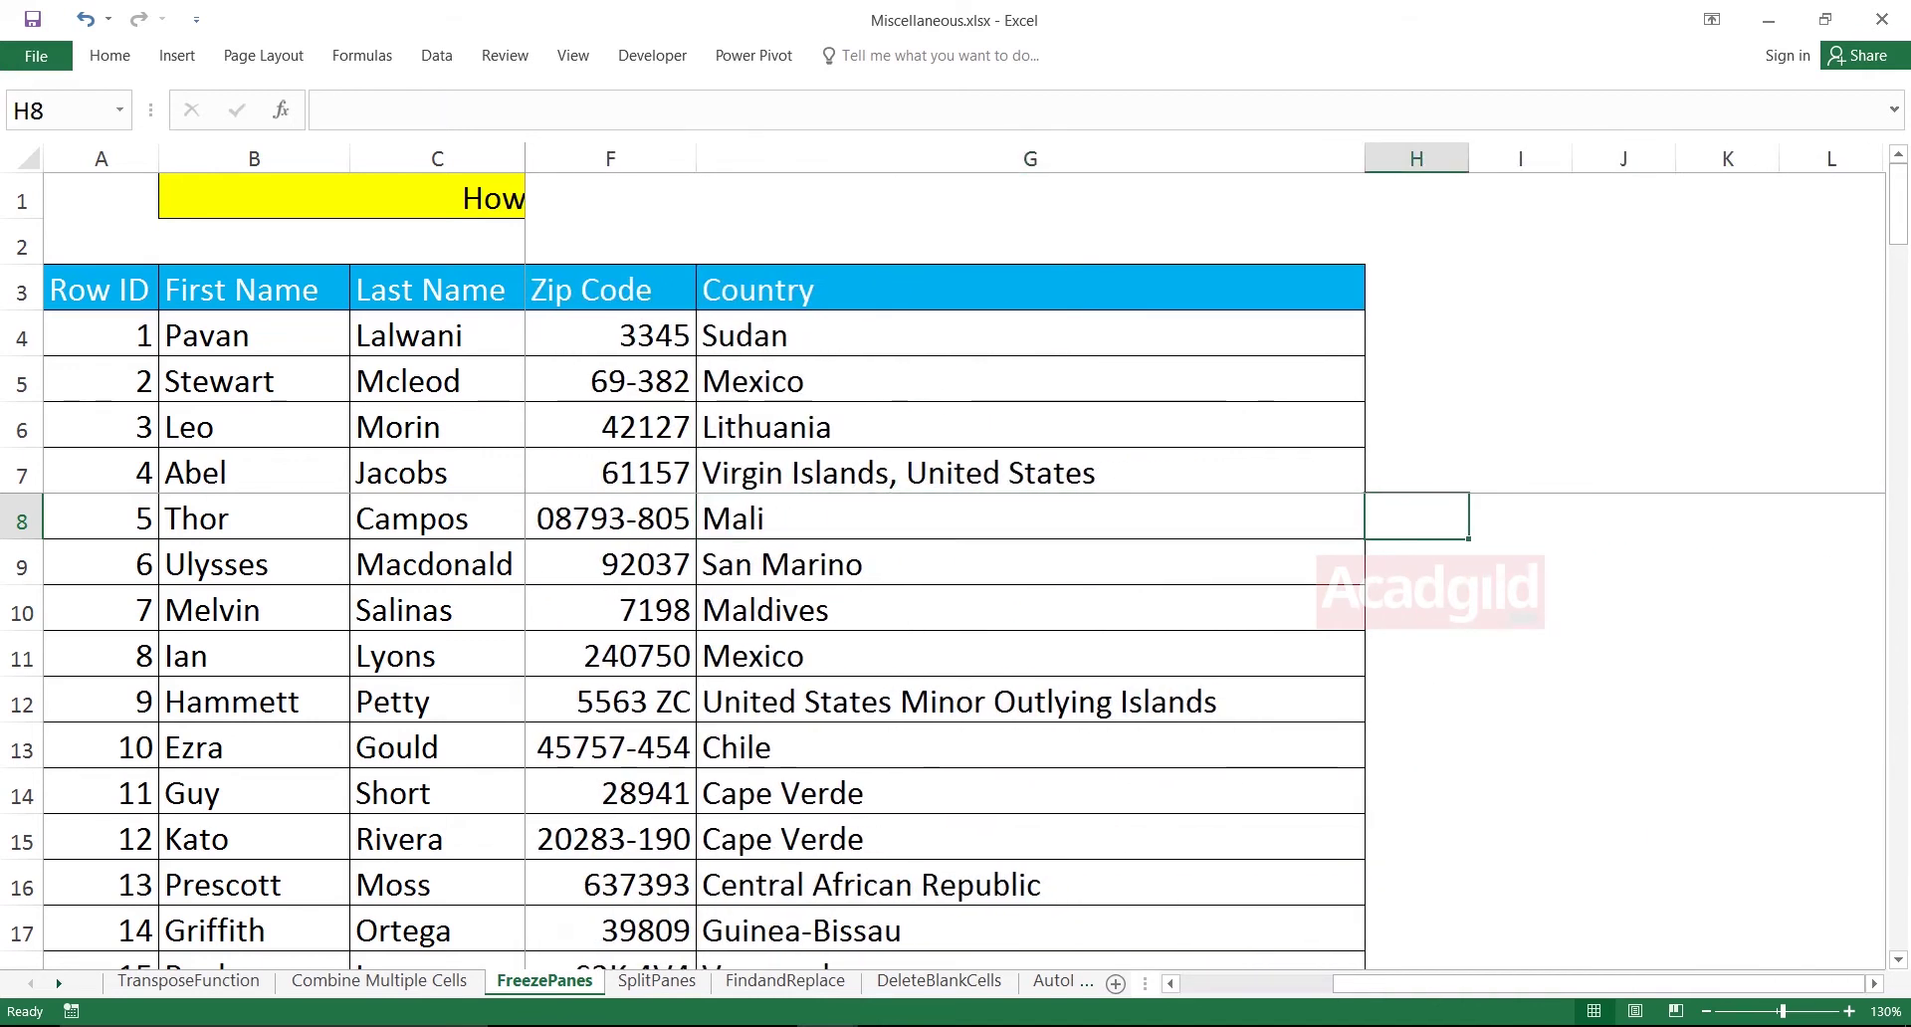
pyautogui.press('Right')
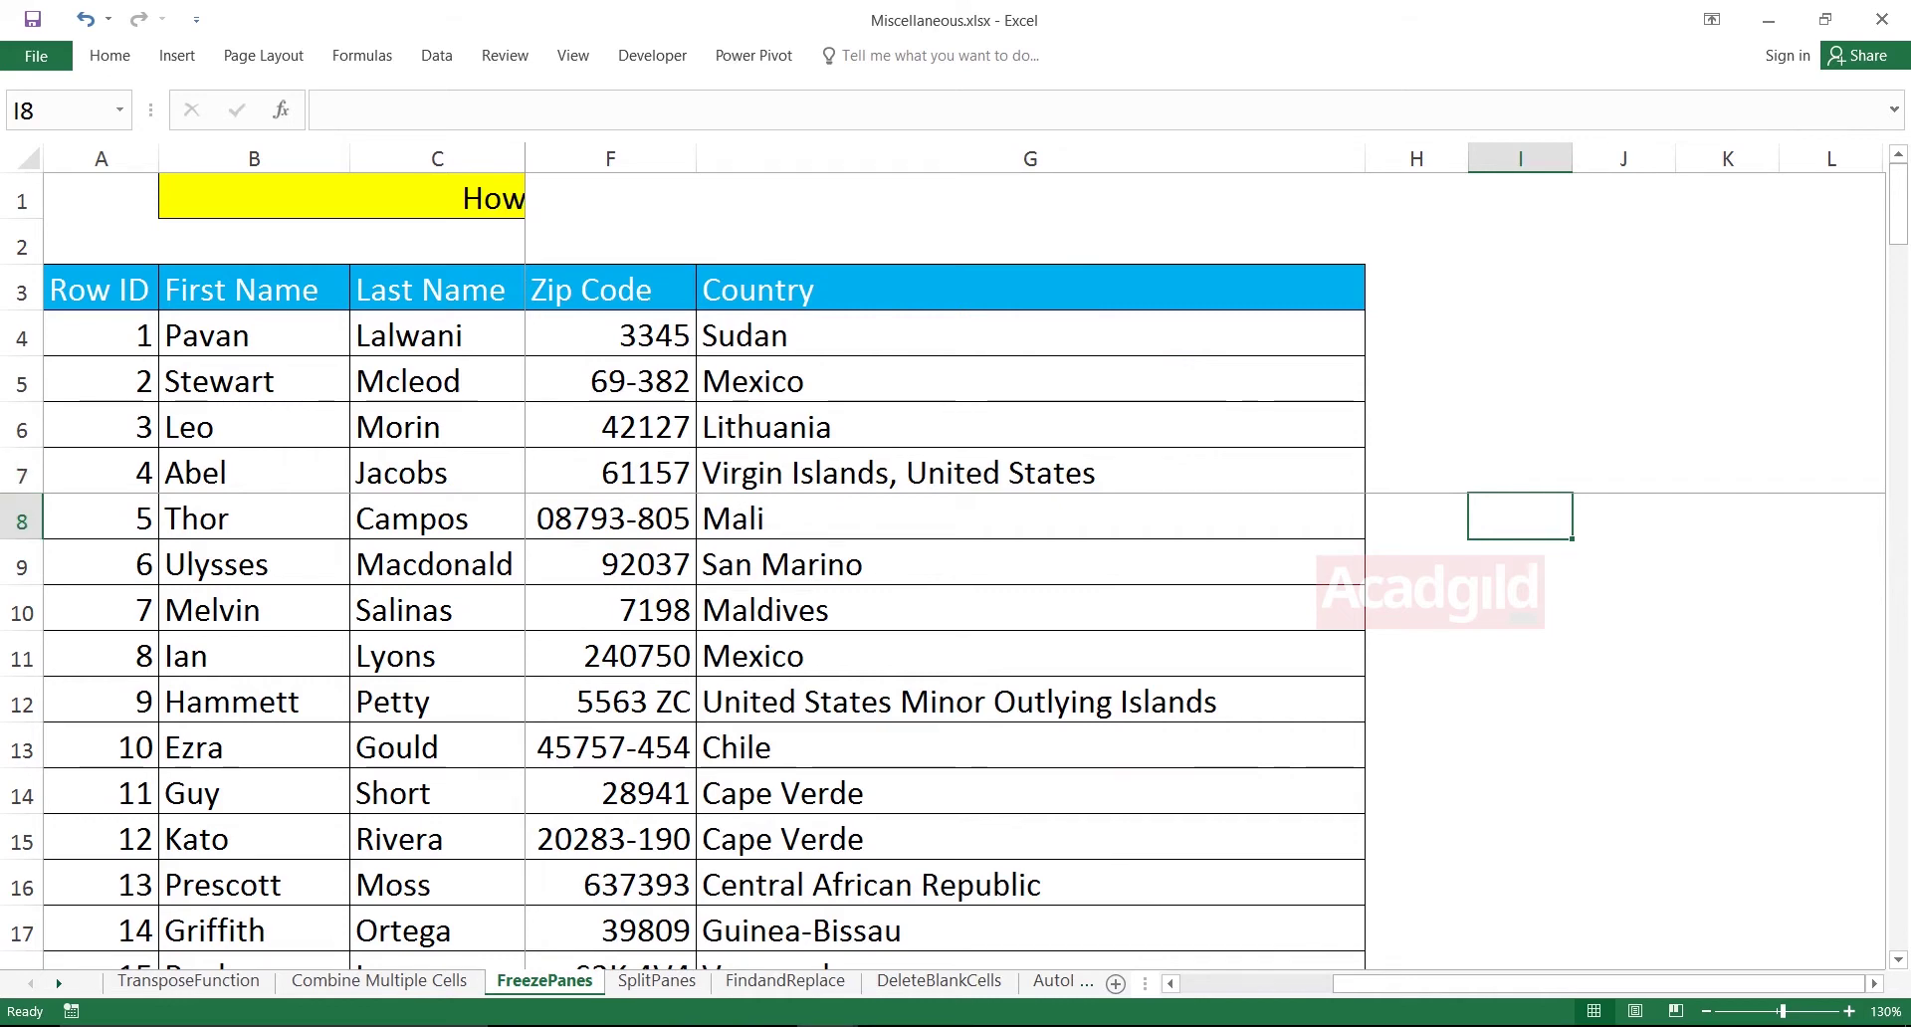
pyautogui.press('Left')
pyautogui.press('Right')
pyautogui.hotkey('ctrl', 'Home')
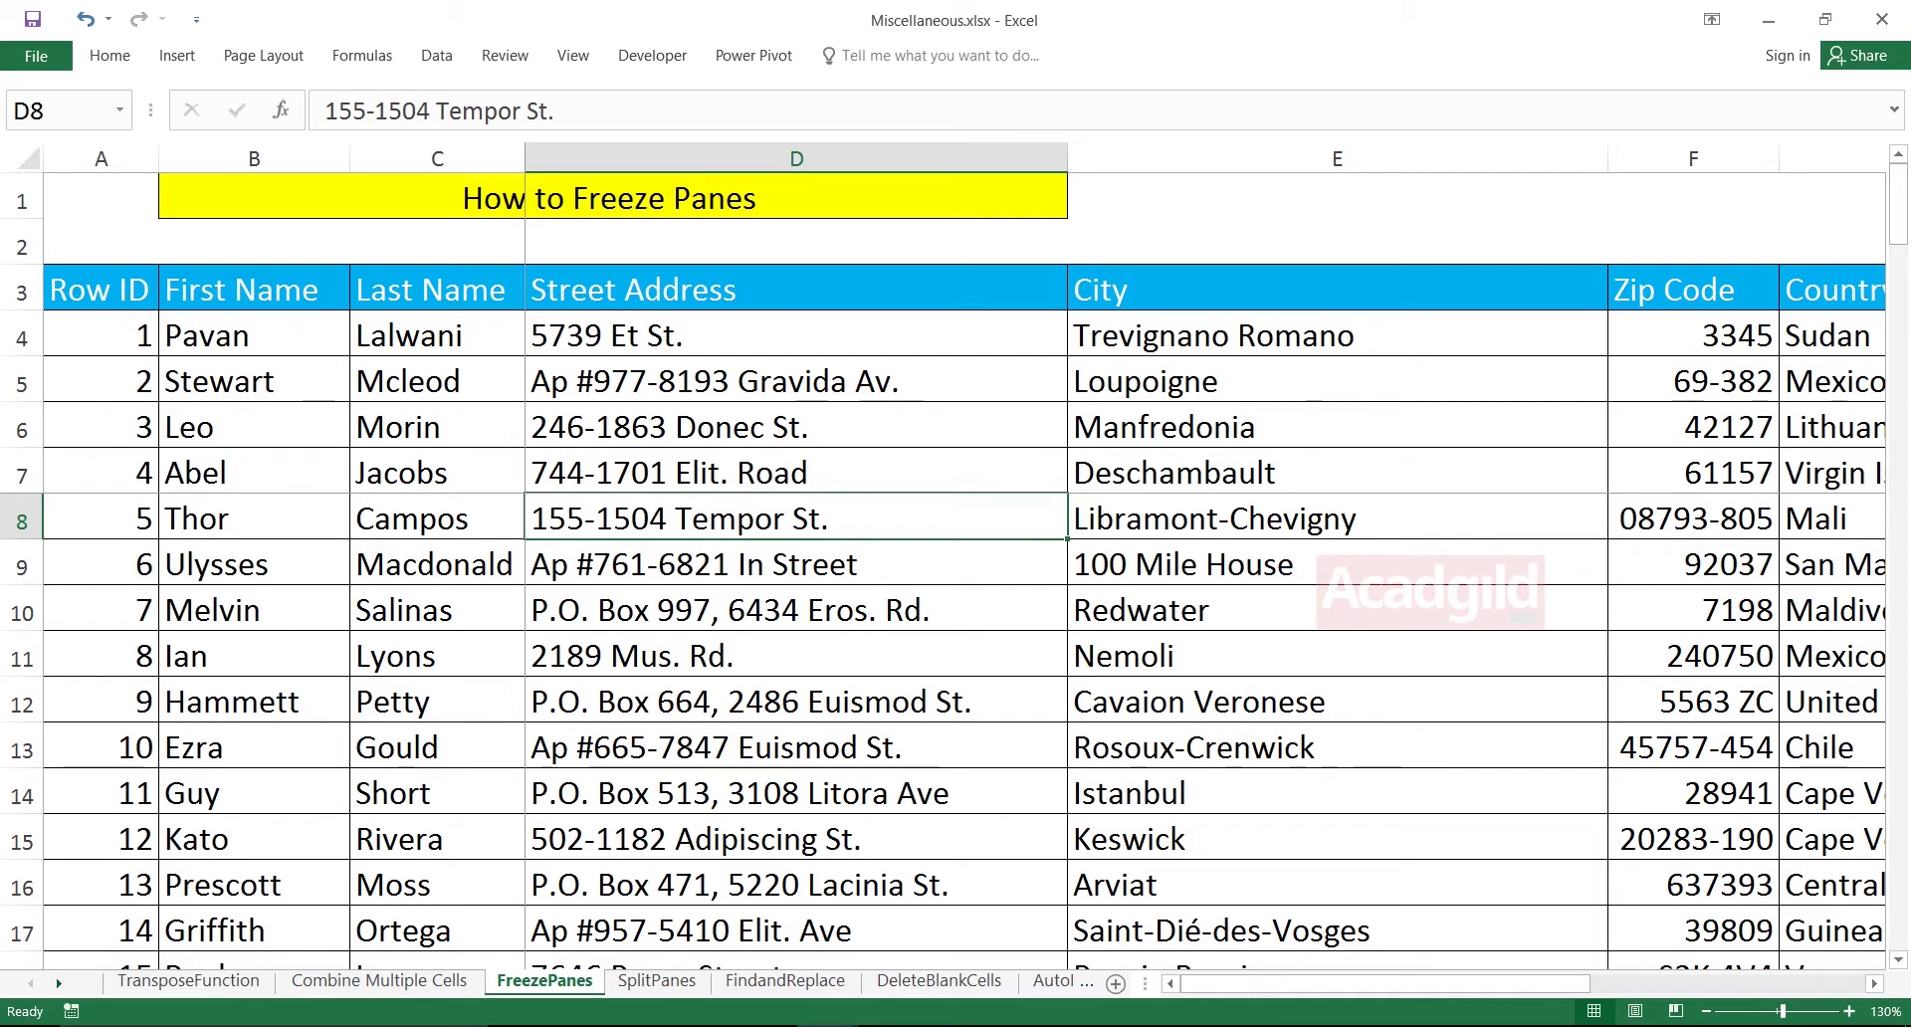
pyautogui.press('Right')
pyautogui.press('Right')
pyautogui.press('Right')
pyautogui.press('Right')
pyautogui.press('Right')
pyautogui.press('Right')
pyautogui.press('Right')
pyautogui.press('Right')
pyautogui.press('Right')
pyautogui.press('Right')
pyautogui.press('Right')
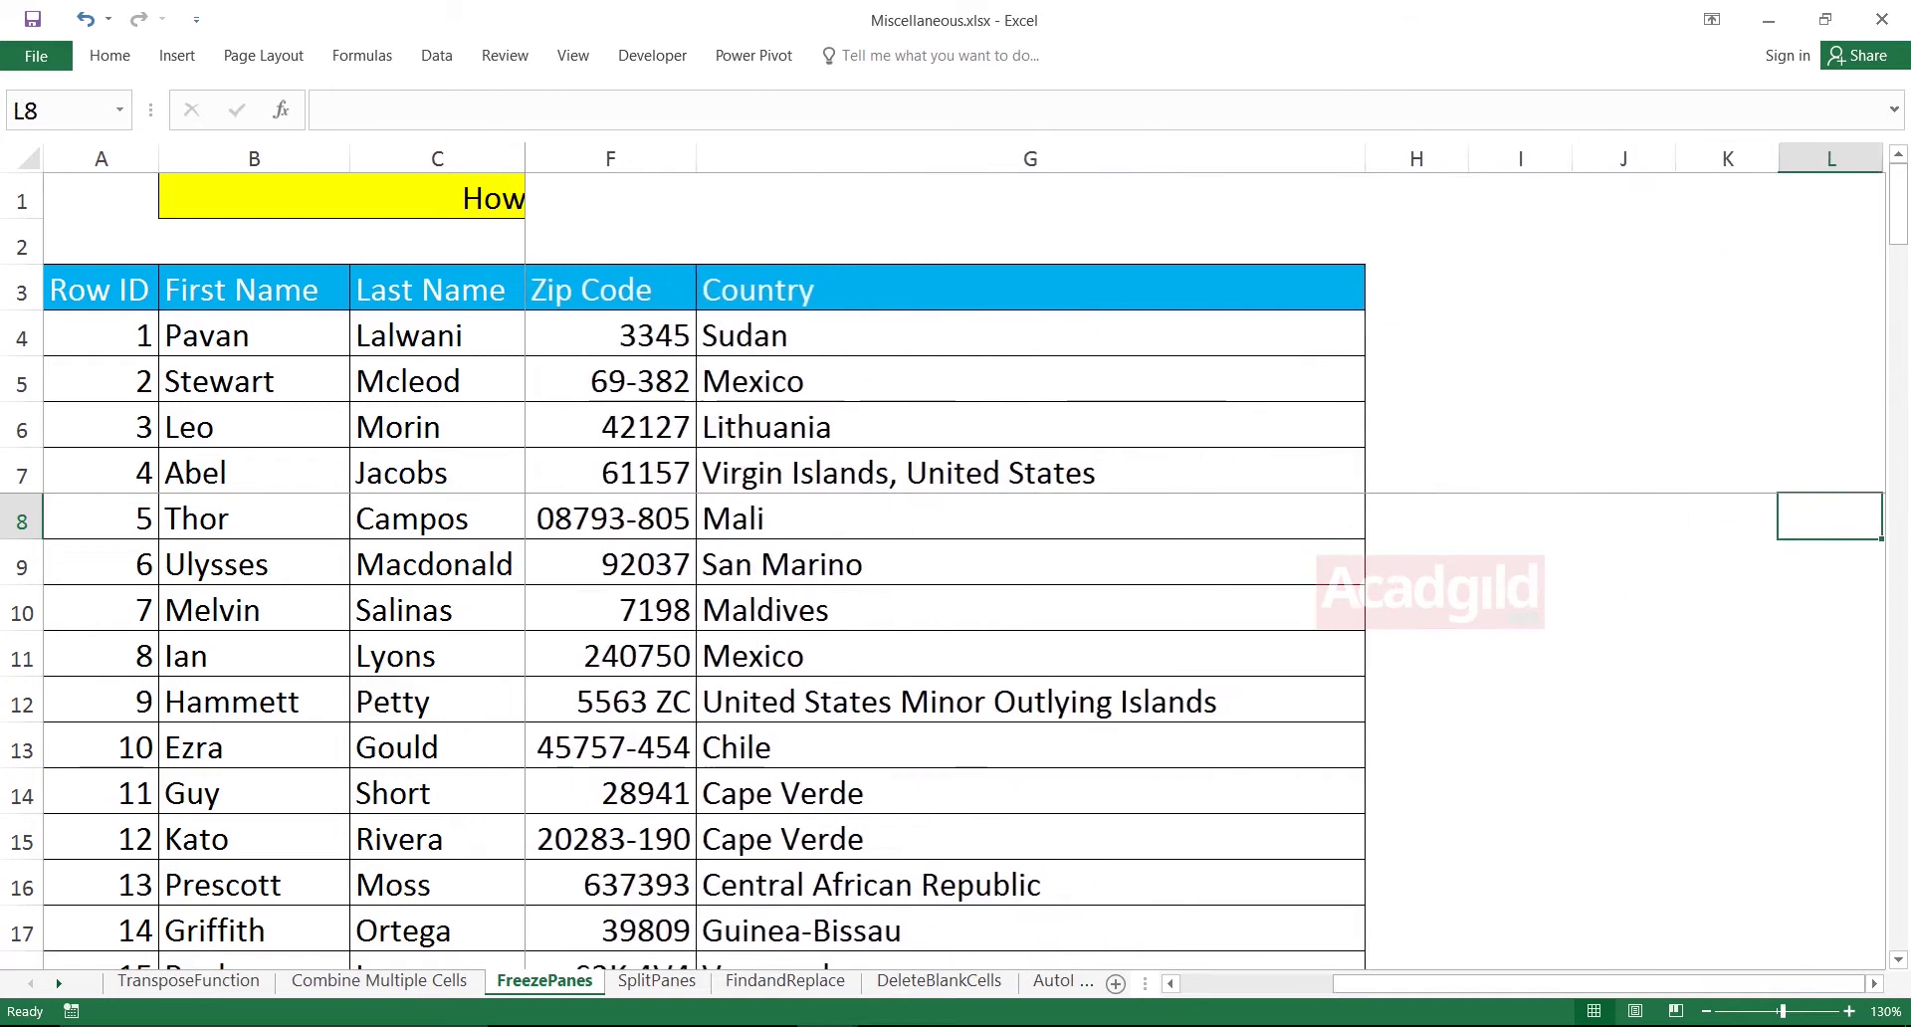
# Examine column L, row 7 and cells K7 and L7 to check where the frozen area ends.
pyautogui.click(991, 471)
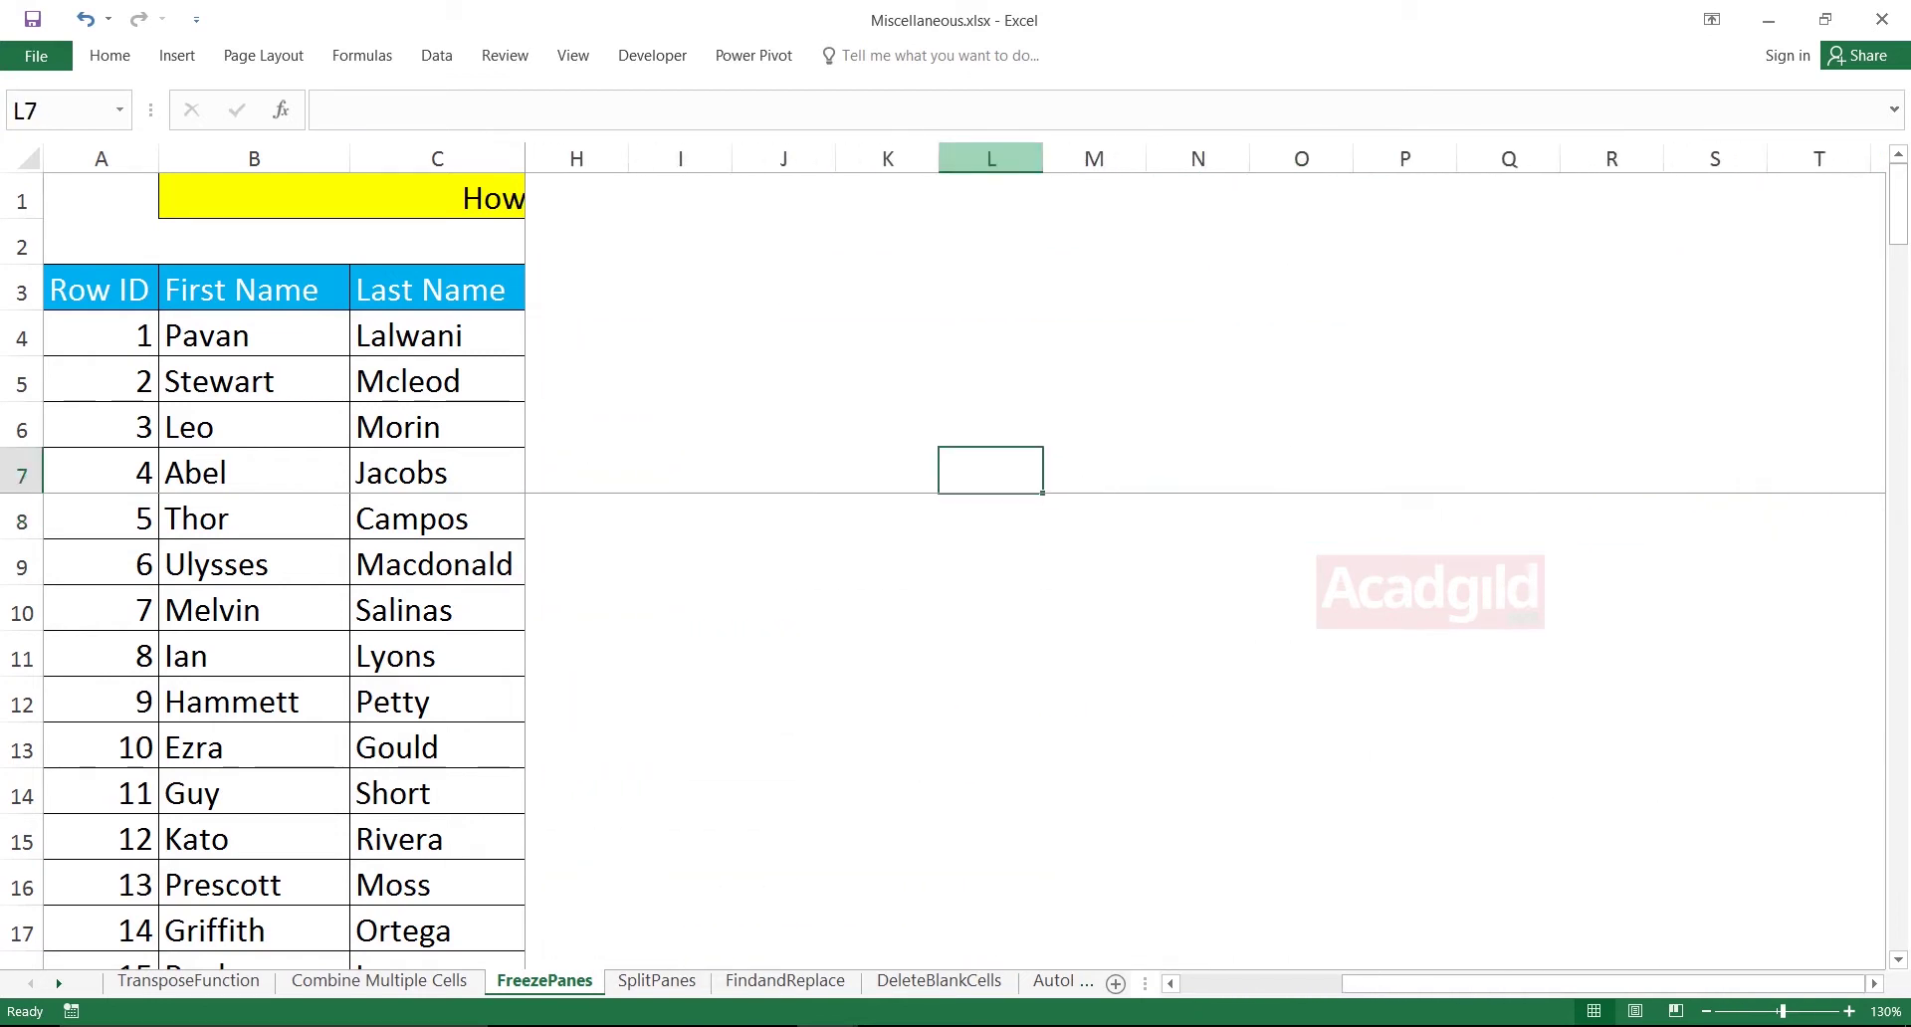
pyautogui.click(991, 159)
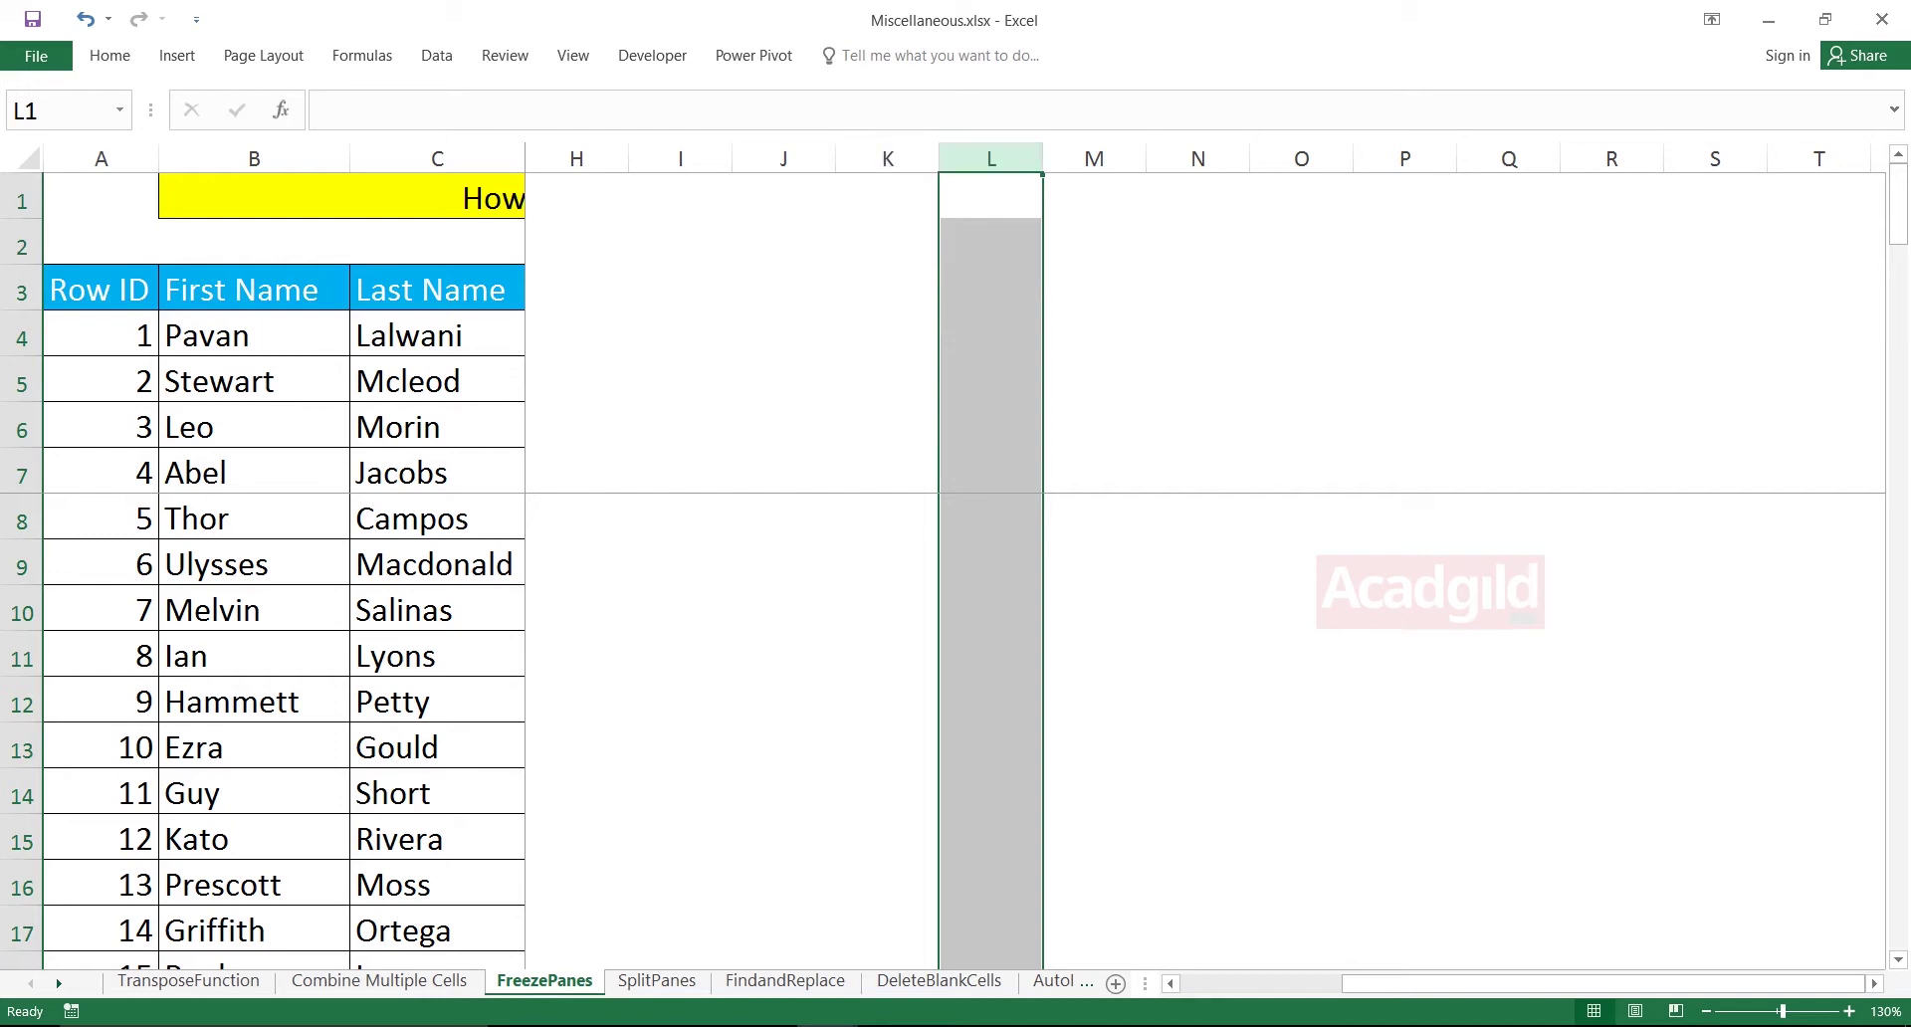
pyautogui.click(990, 471)
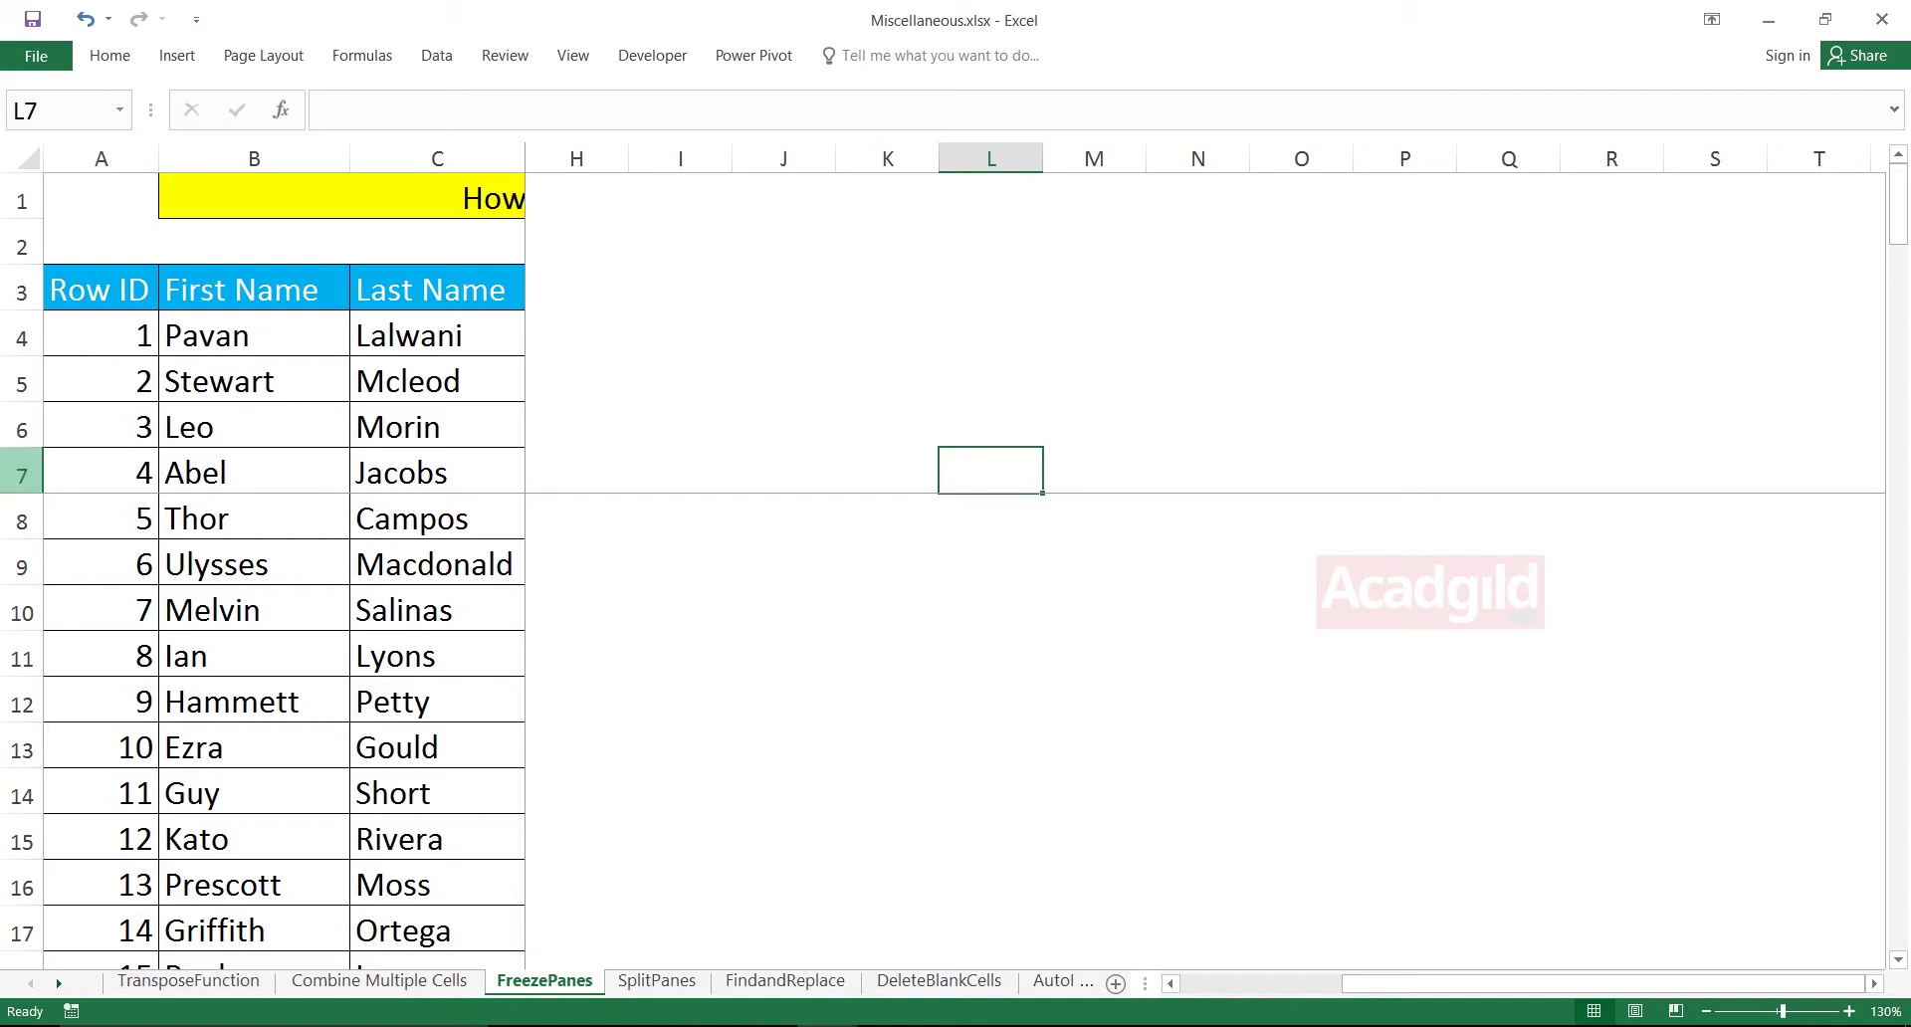
pyautogui.click(21, 476)
pyautogui.click(887, 471)
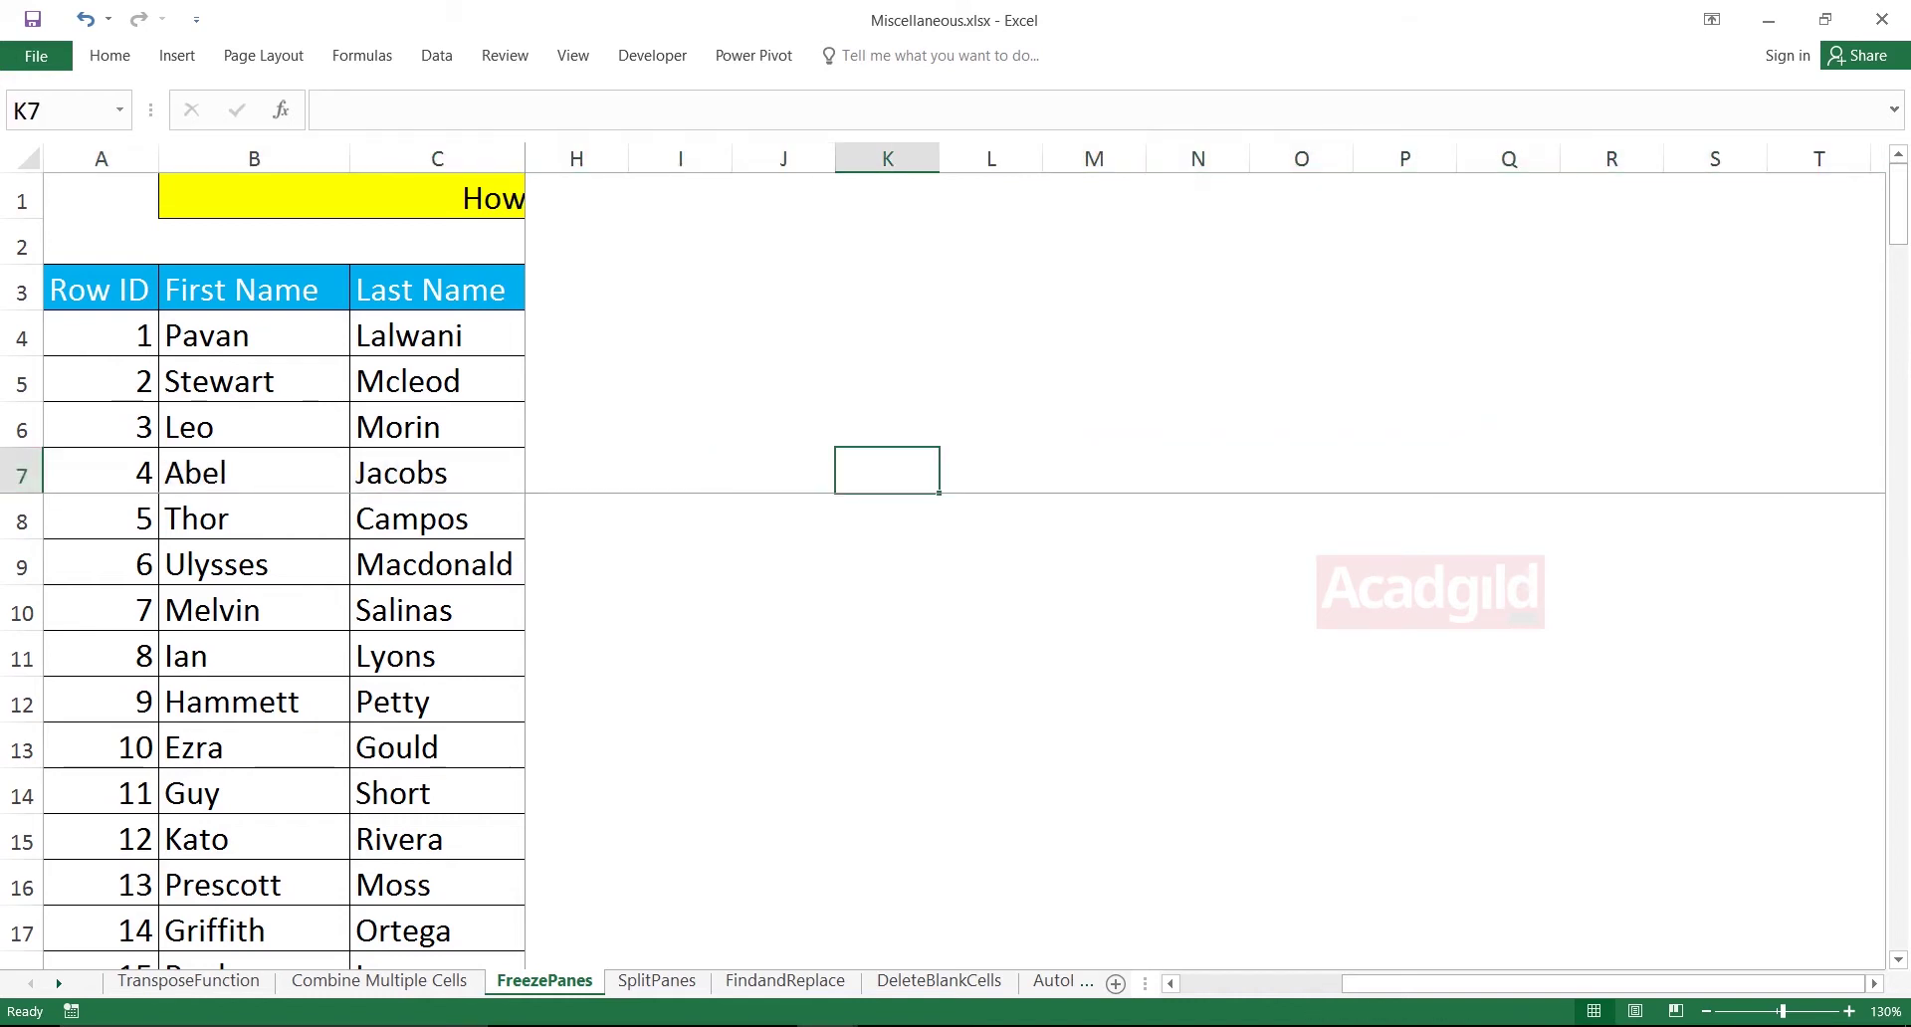
pyautogui.click(990, 471)
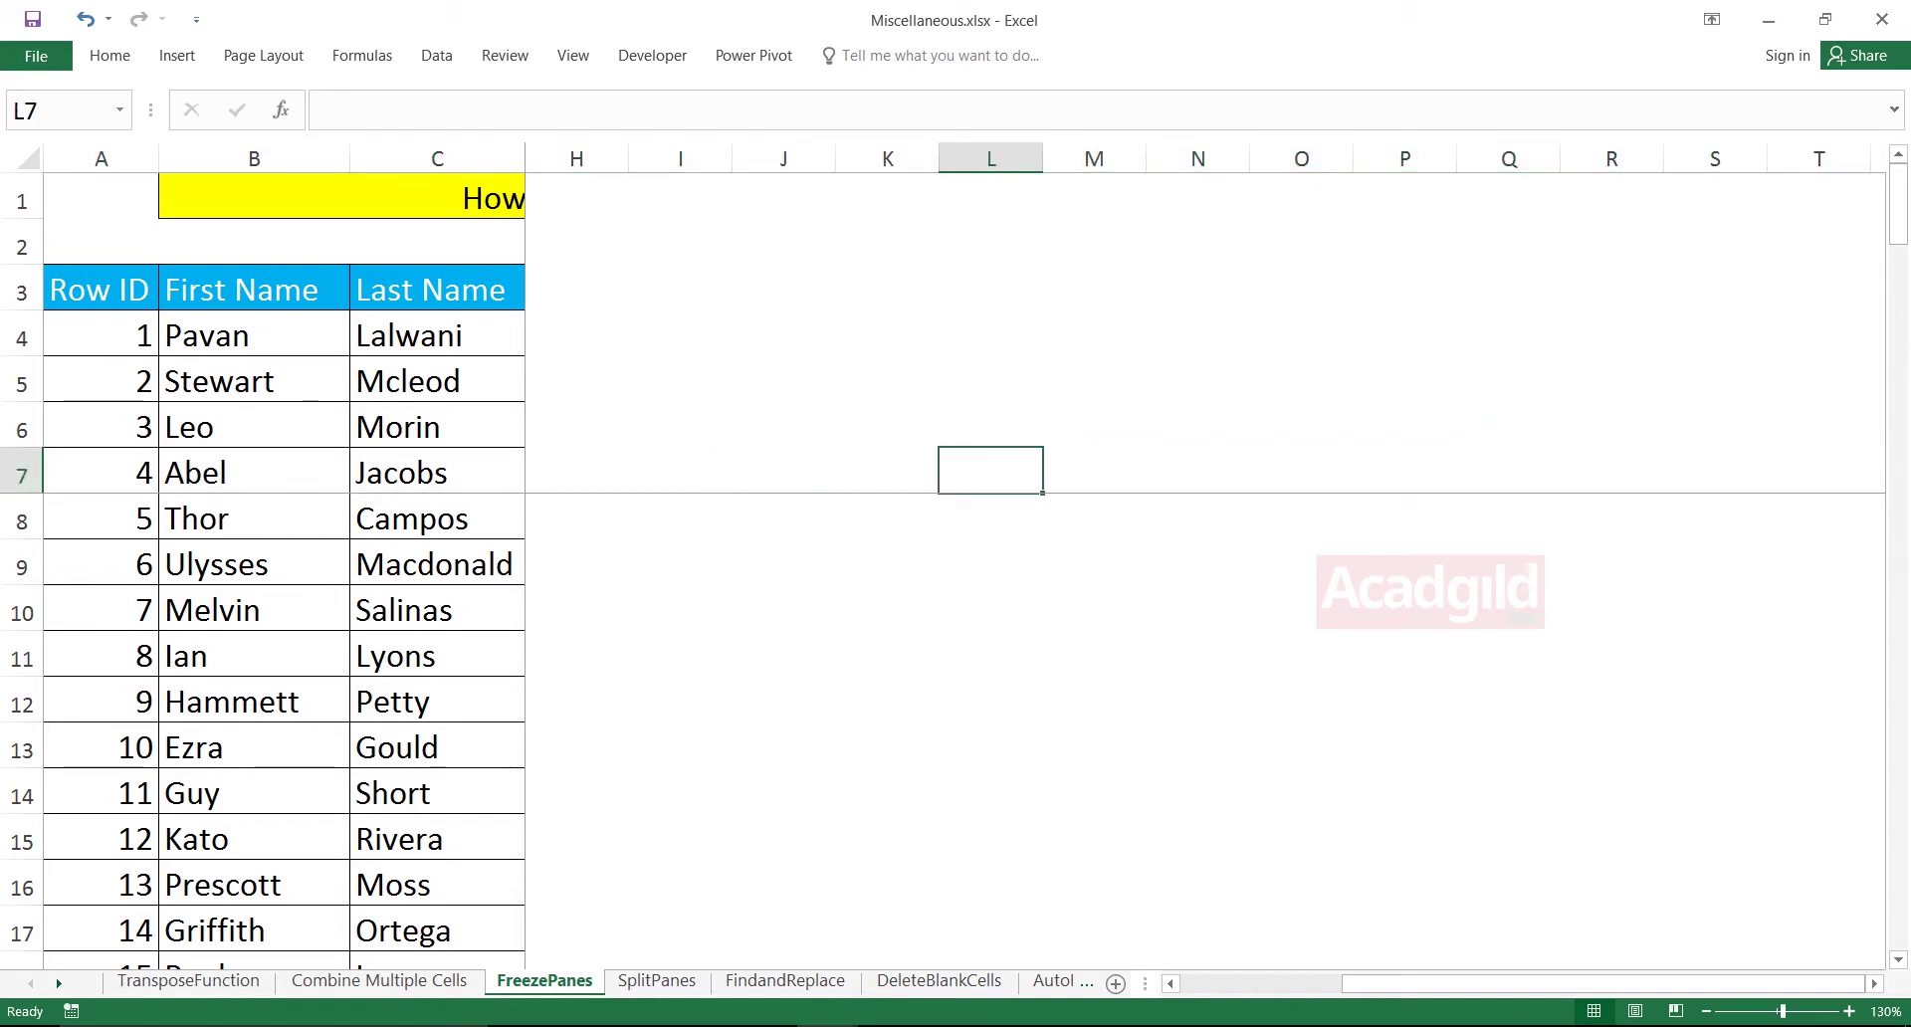
# Unfreeze the panes that are locked above row 8 and before column D.
pyautogui.click(573, 56)
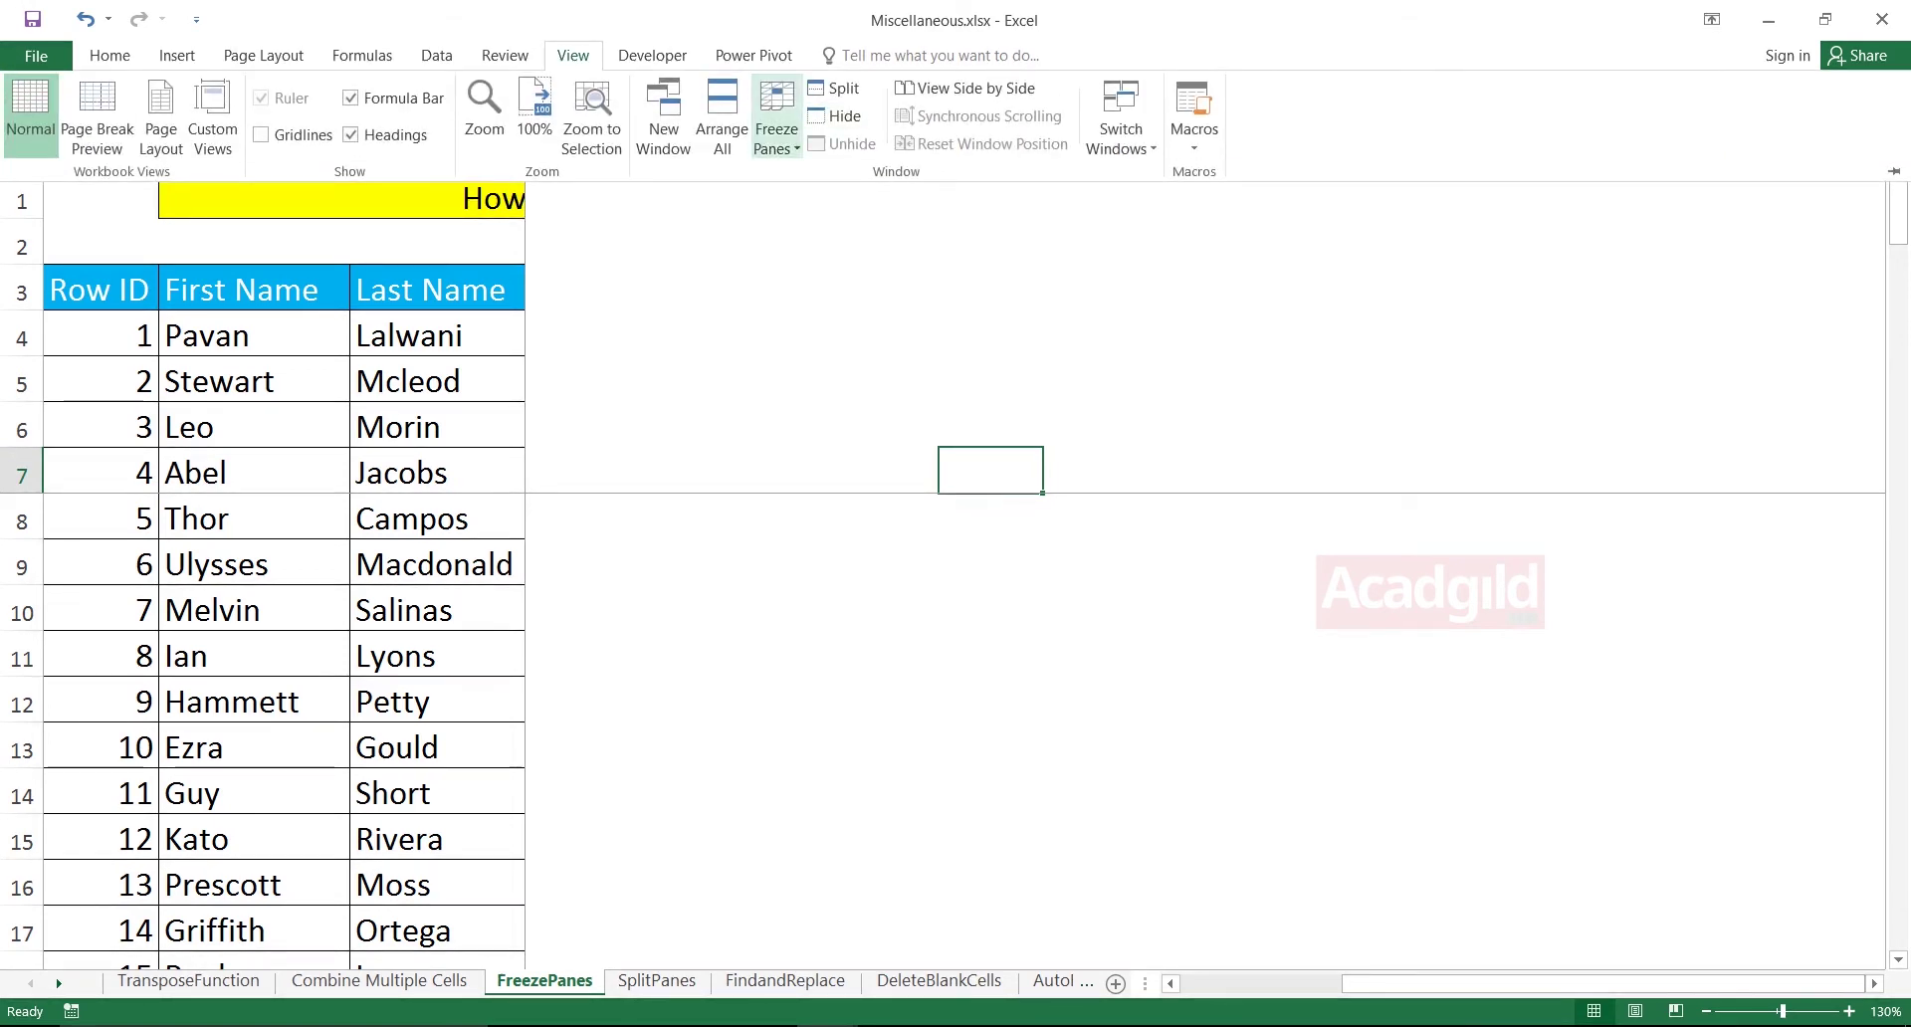
pyautogui.click(776, 130)
pyautogui.click(846, 184)
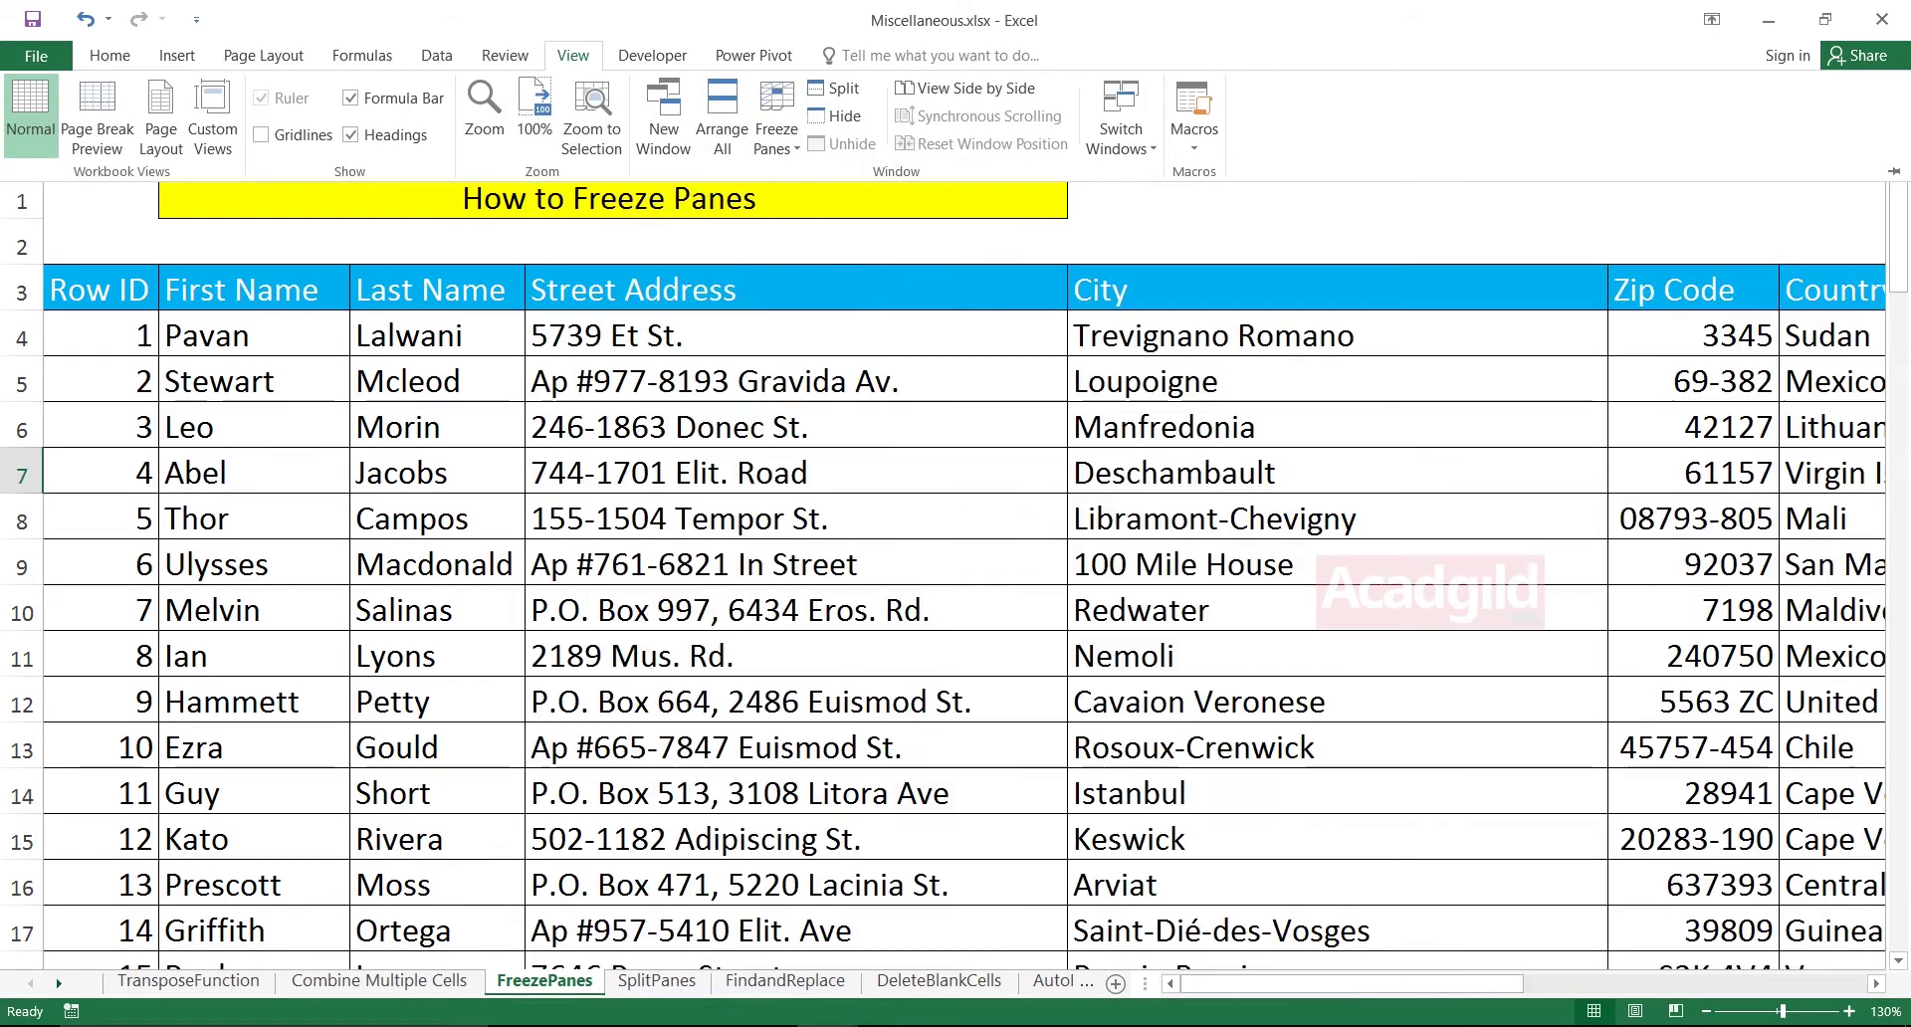
# Freeze the panes at cell K6, beyond the Country column, with the sheet scrolled so column G comes first.
pyautogui.press('Right')
pyautogui.press('Right')
pyautogui.press('Right')
pyautogui.press('Right')
pyautogui.press('Right')
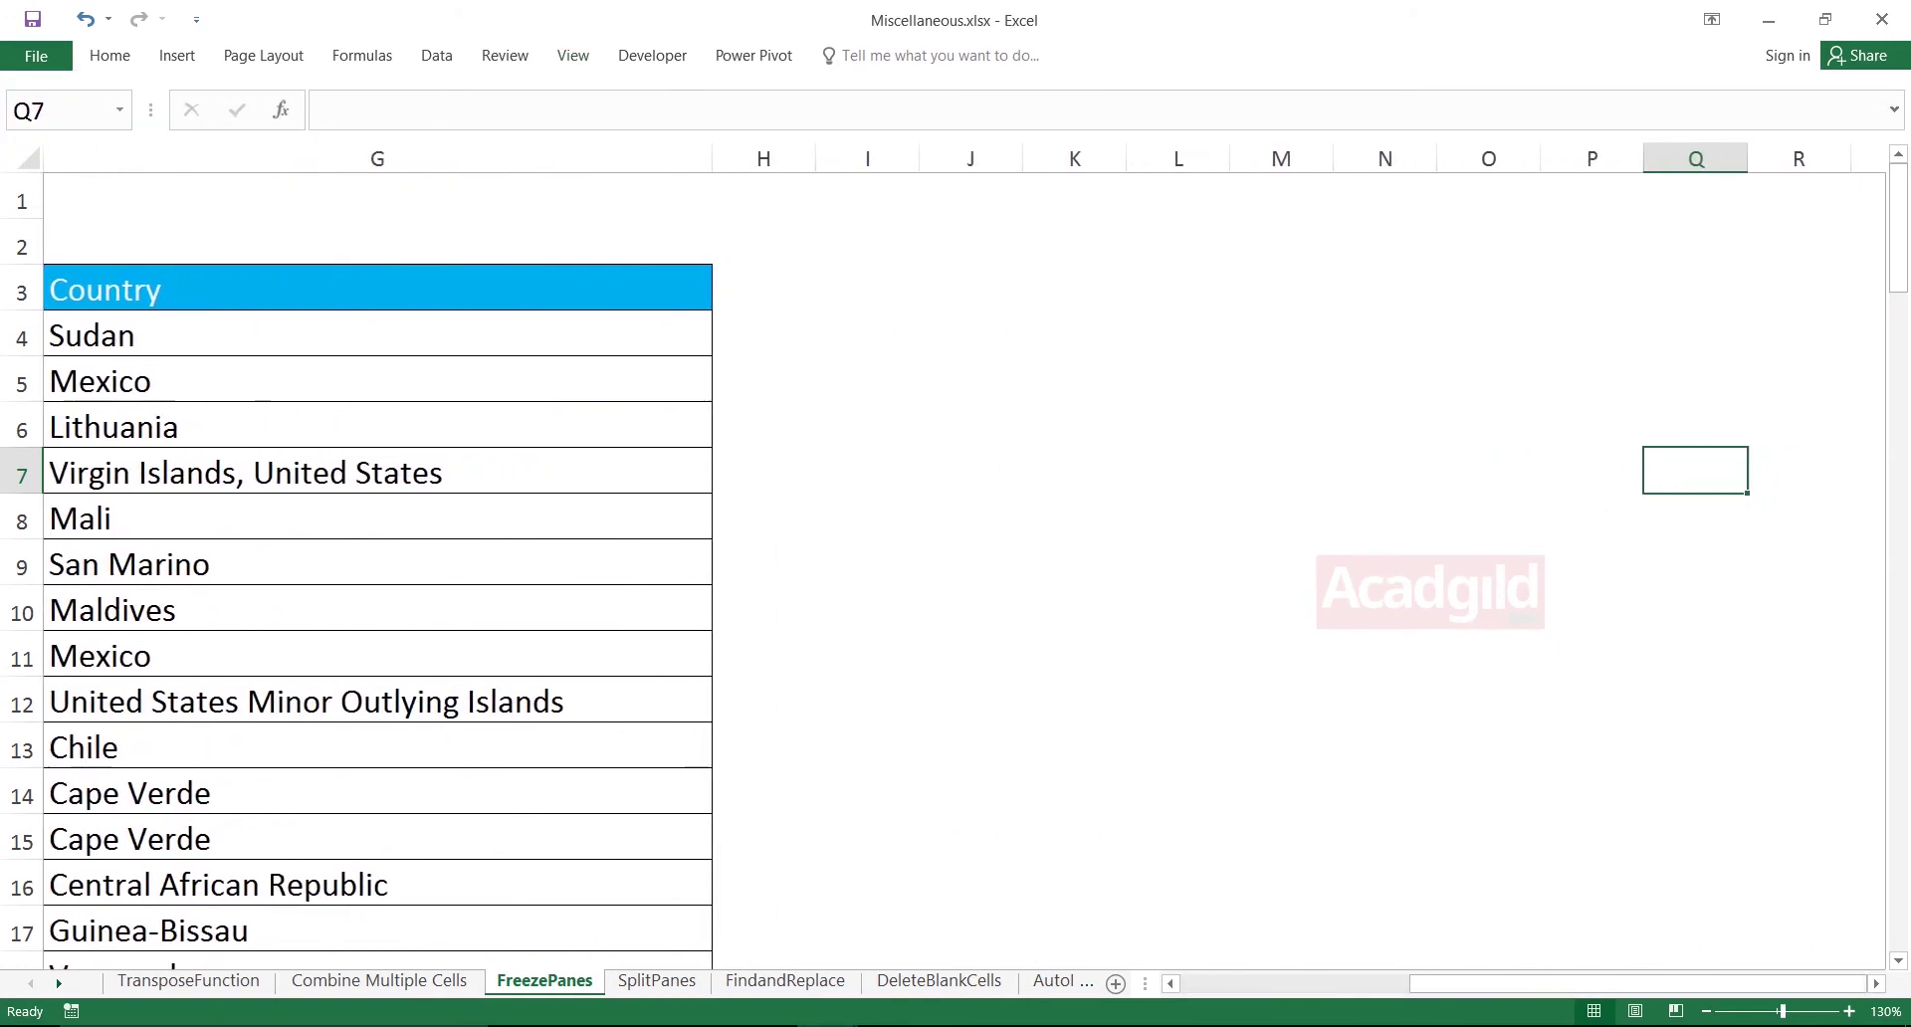
pyautogui.click(1074, 425)
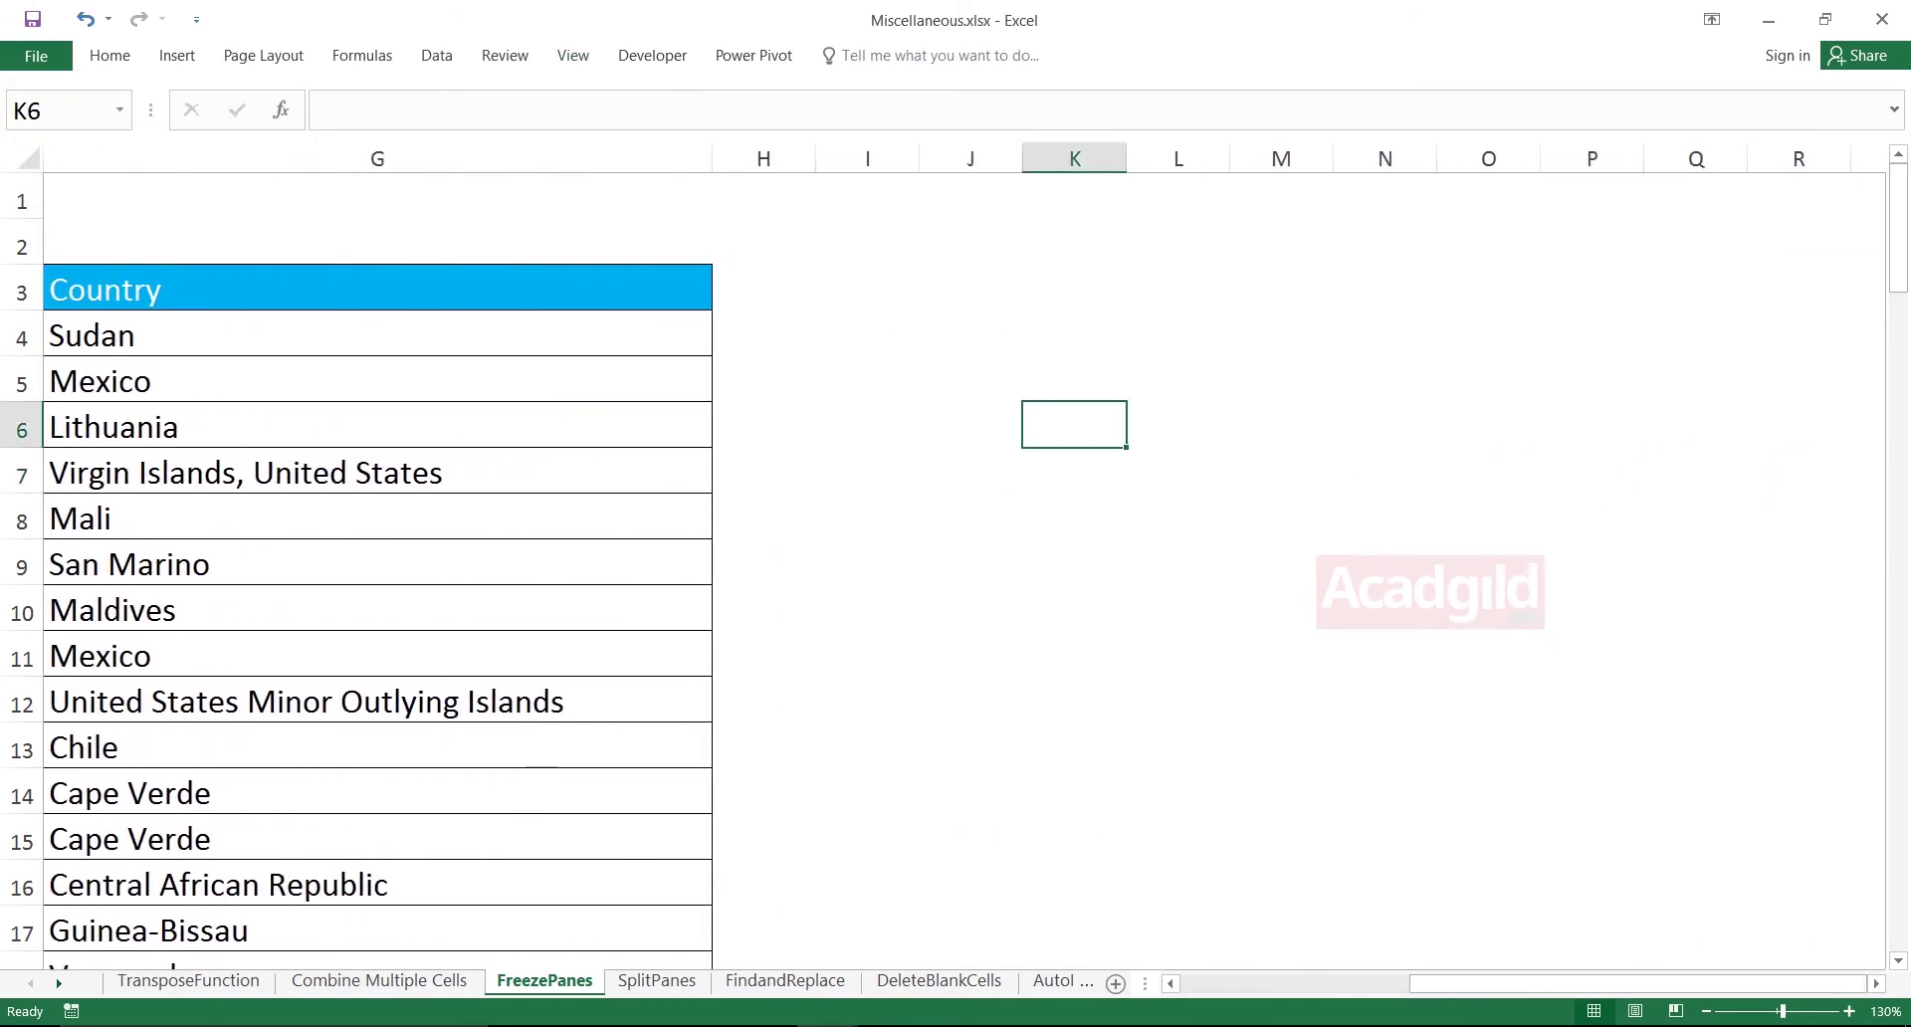
pyautogui.click(572, 56)
pyautogui.click(776, 120)
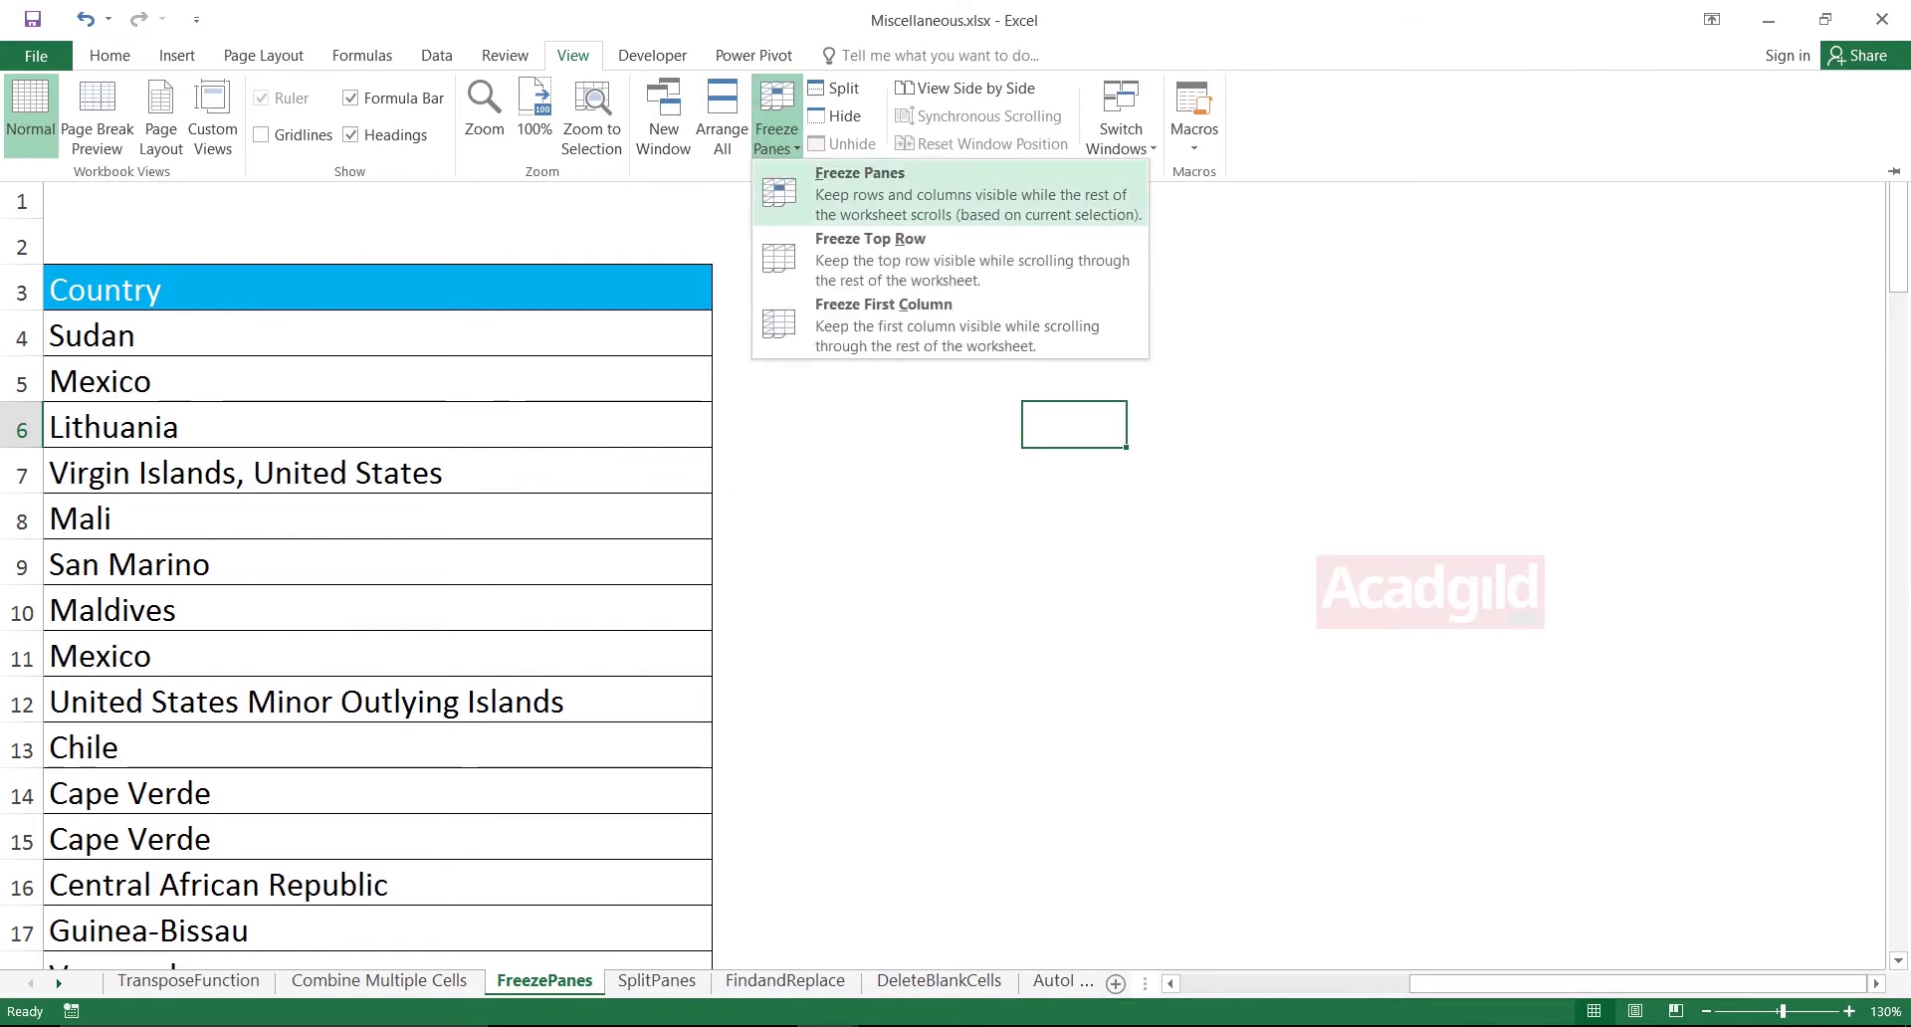
pyautogui.click(861, 194)
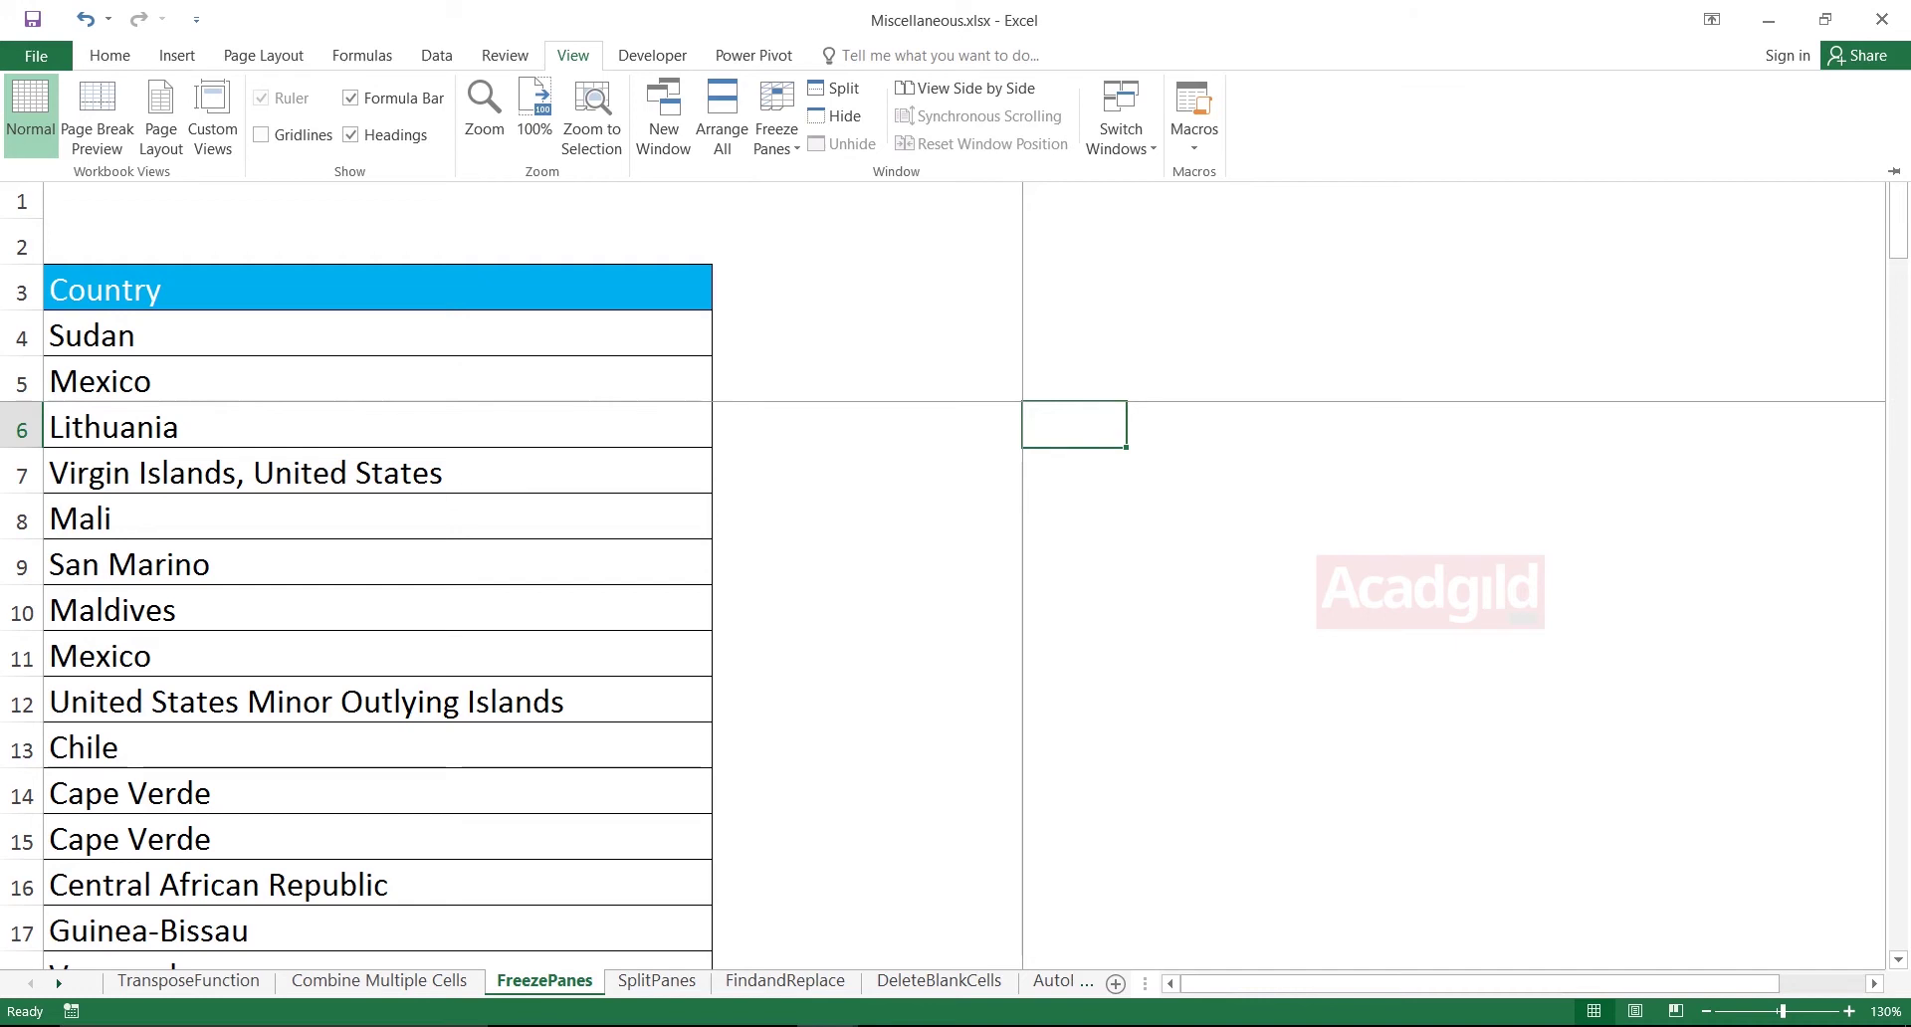
pyautogui.press('Escape')
# Select cell J6 and release the freeze set at K6.
pyautogui.click(970, 425)
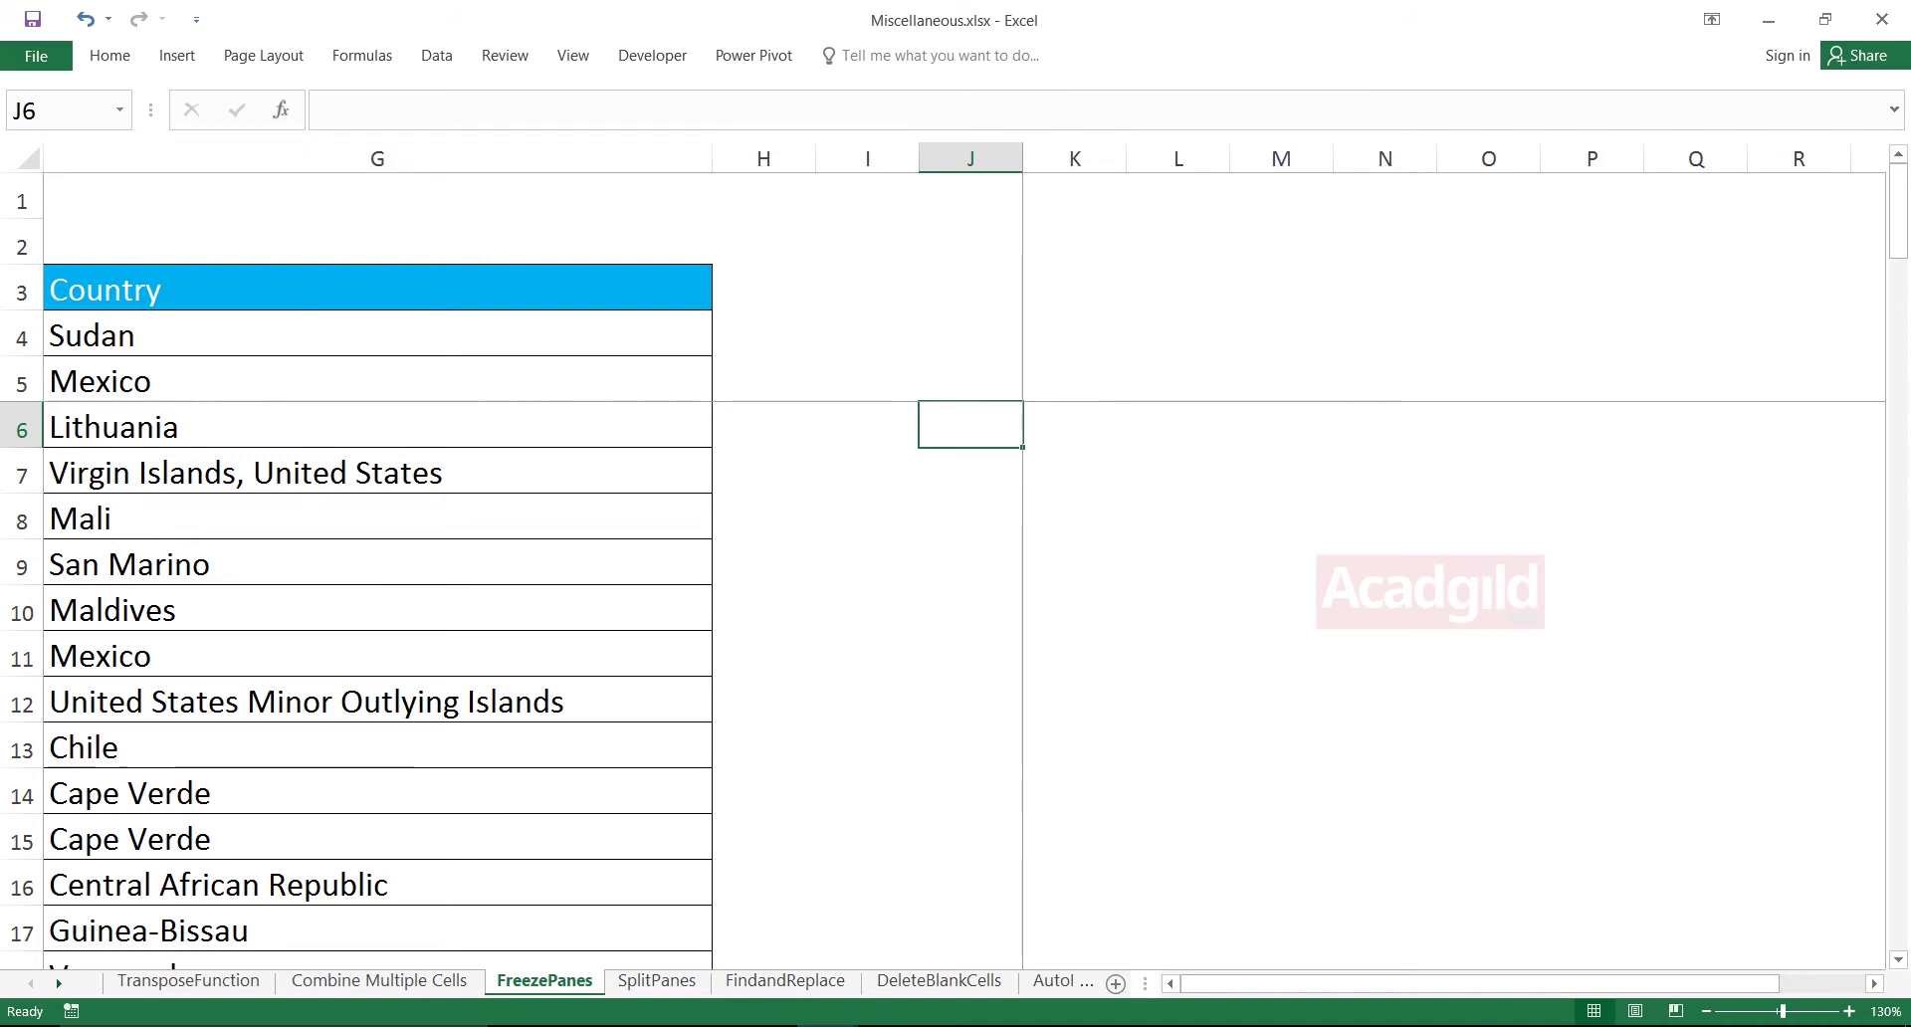
pyautogui.click(573, 56)
pyautogui.click(776, 130)
pyautogui.click(876, 192)
# Return to the start of the table and freeze the panes at cell D2 to lock row 1 and columns A to C.
pyautogui.hotkey('ctrl', 'Left')
pyautogui.hotkey('ctrl', 'Left')
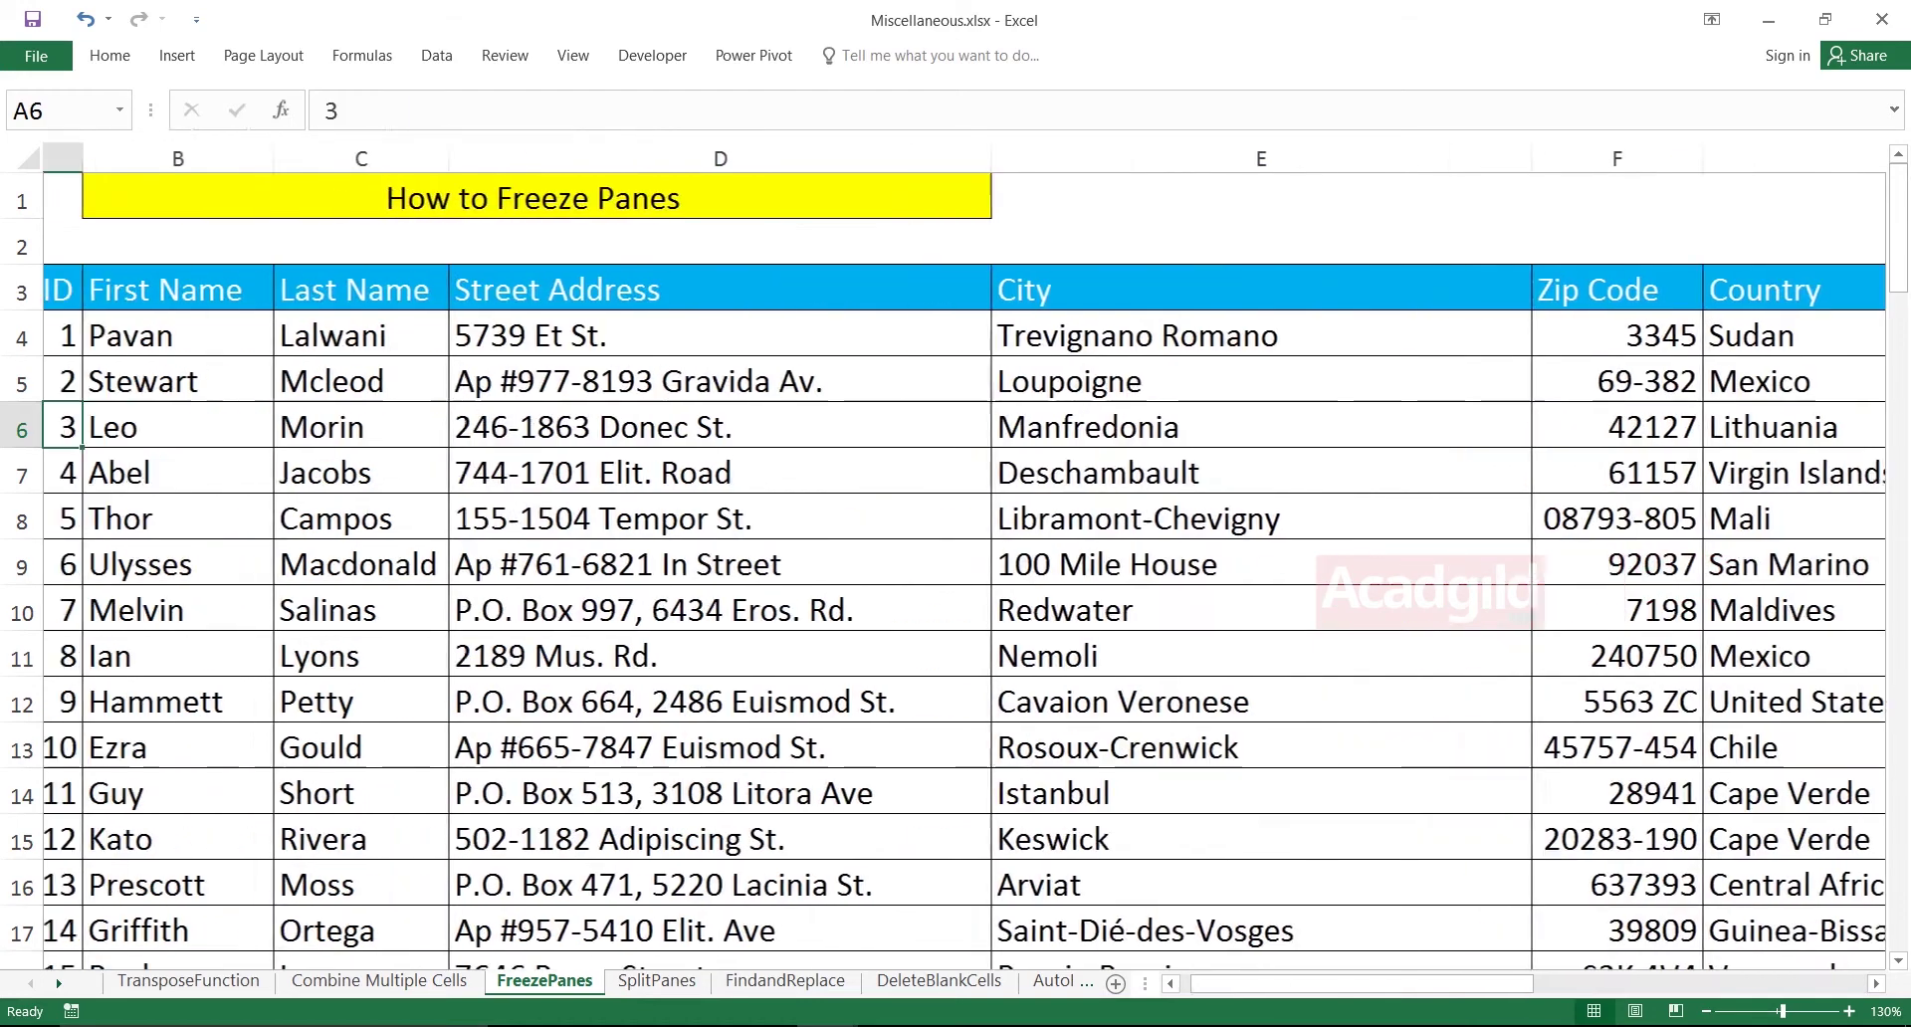
pyautogui.press('Right')
pyautogui.press('Right')
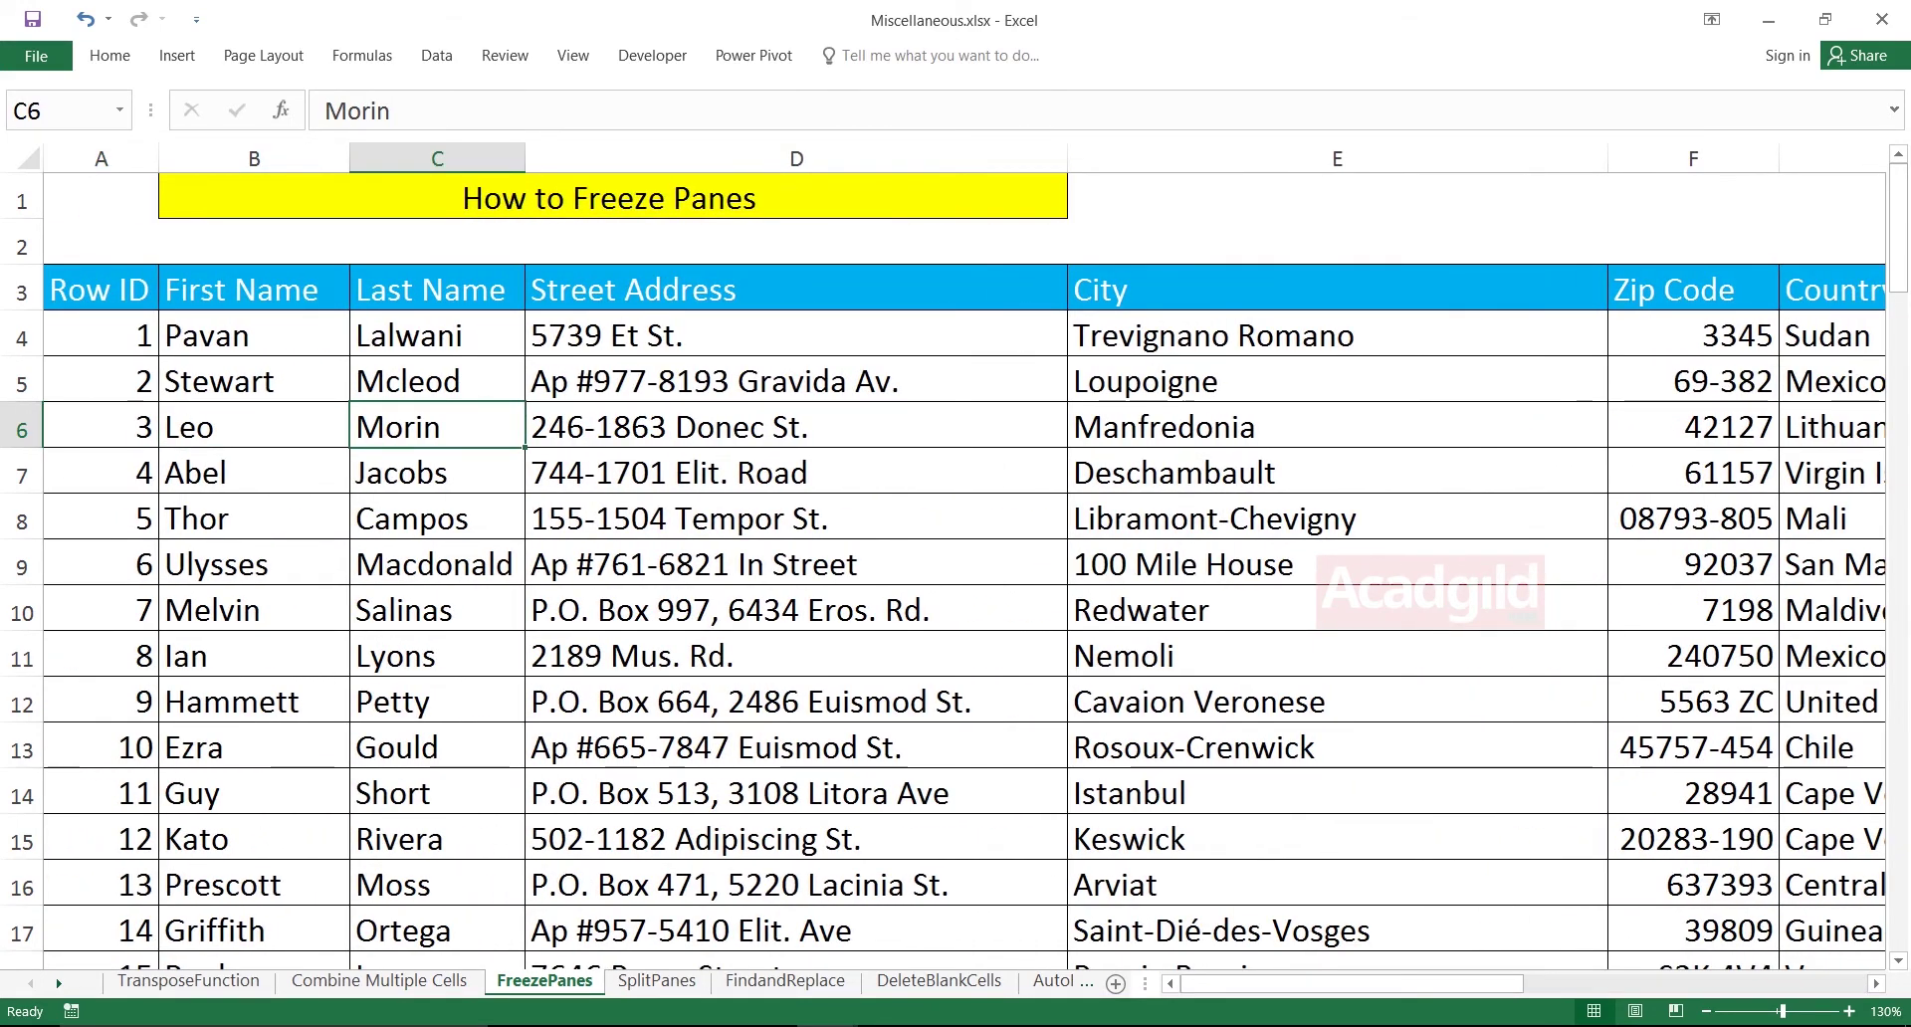
pyautogui.click(796, 242)
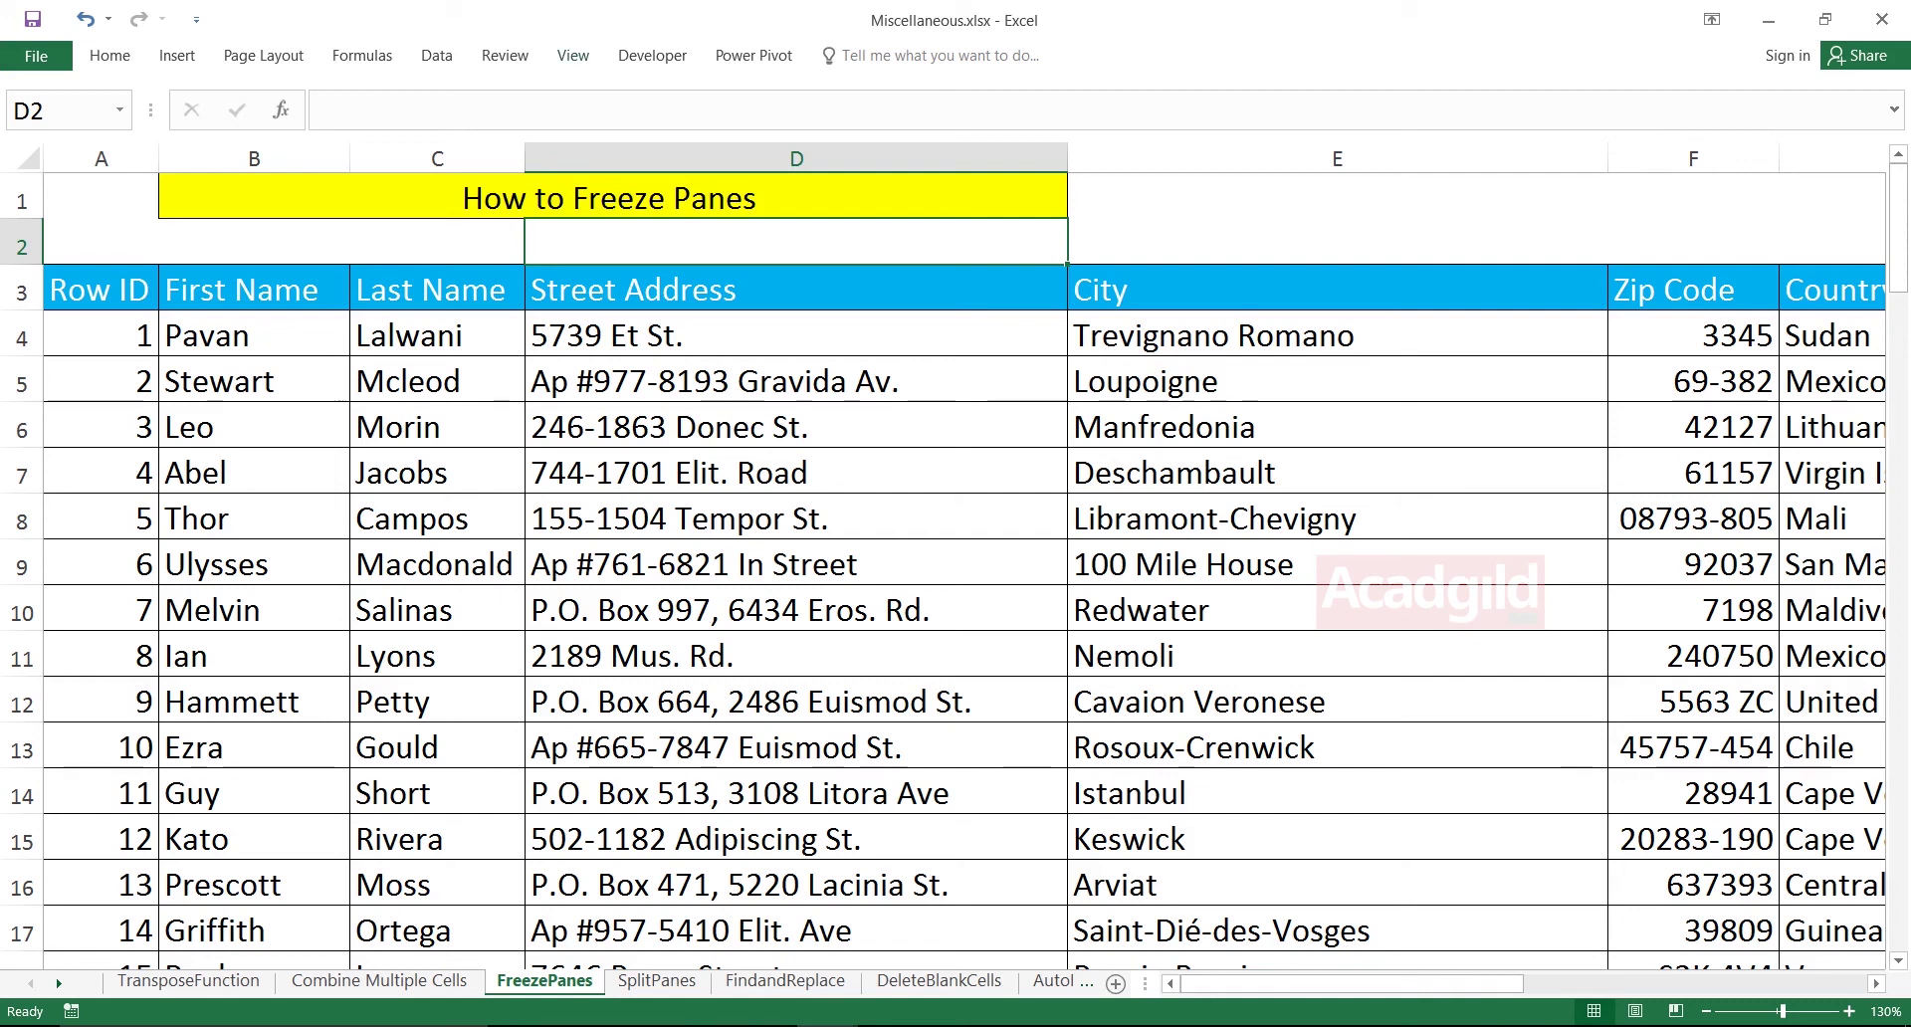
pyautogui.click(573, 56)
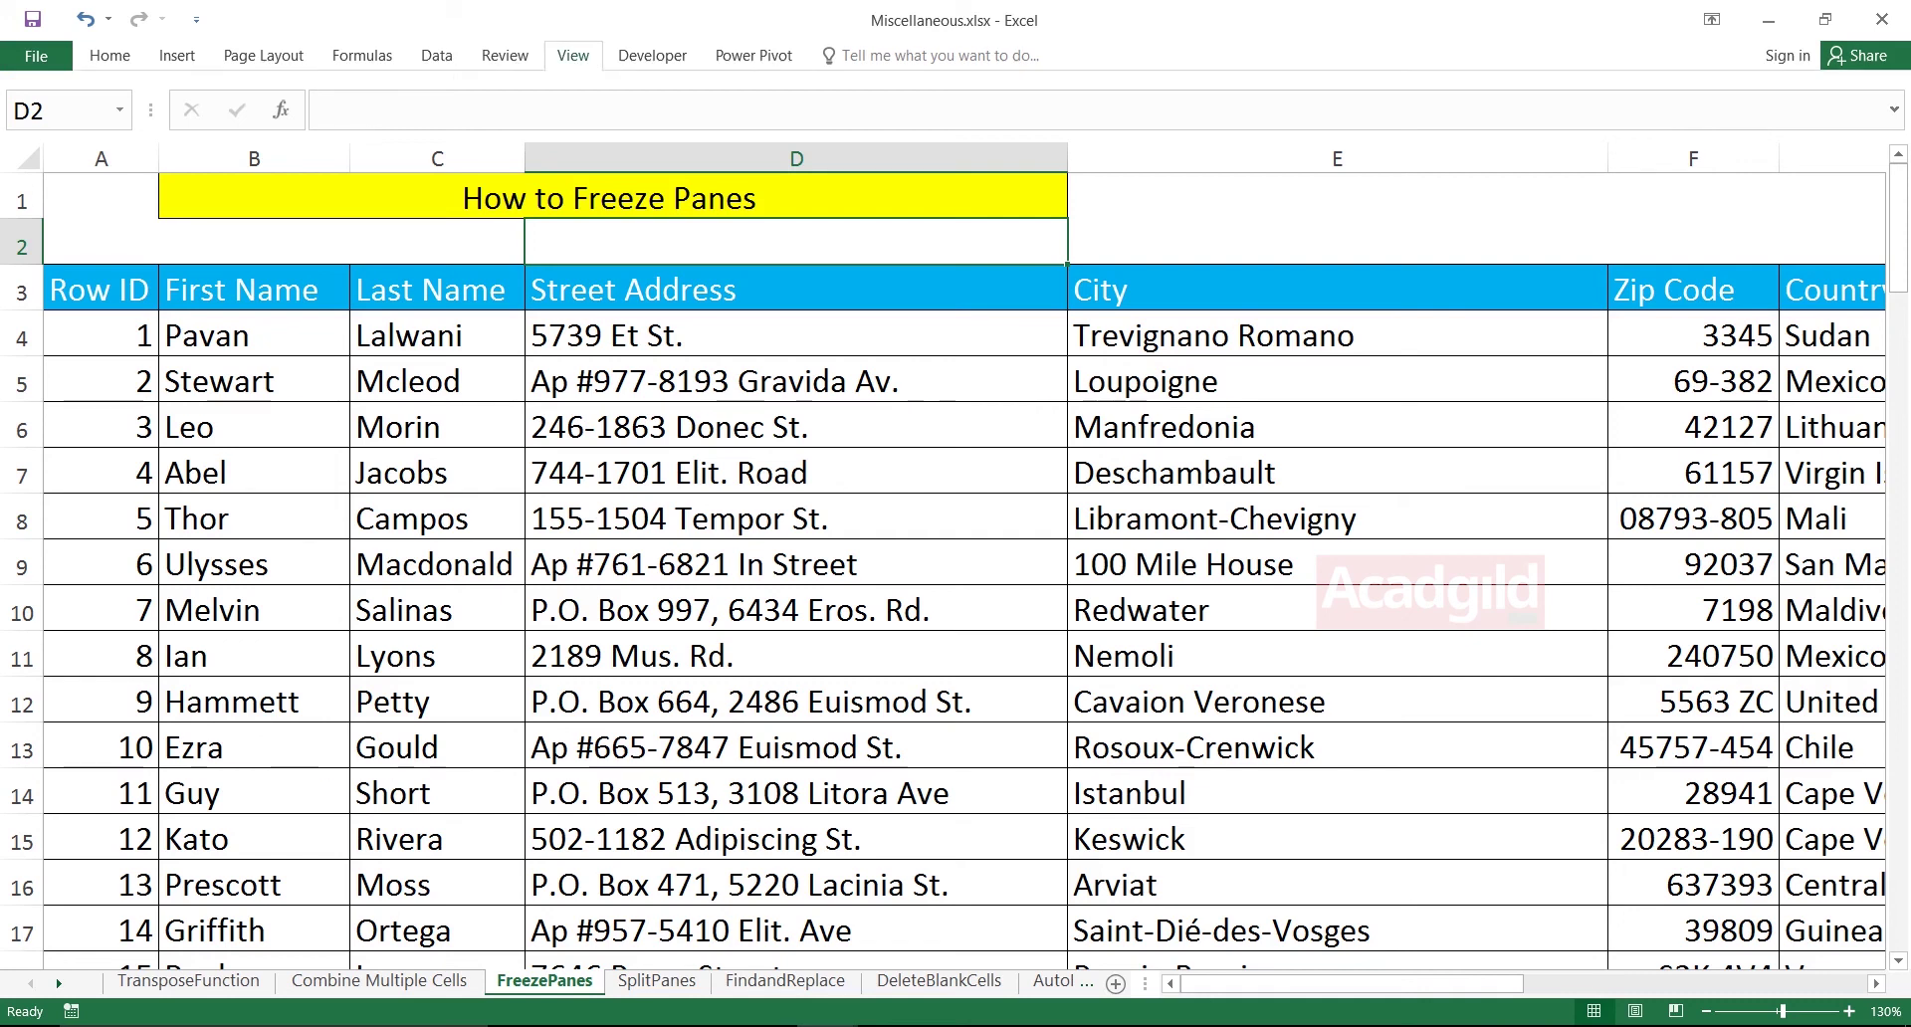
pyautogui.click(777, 120)
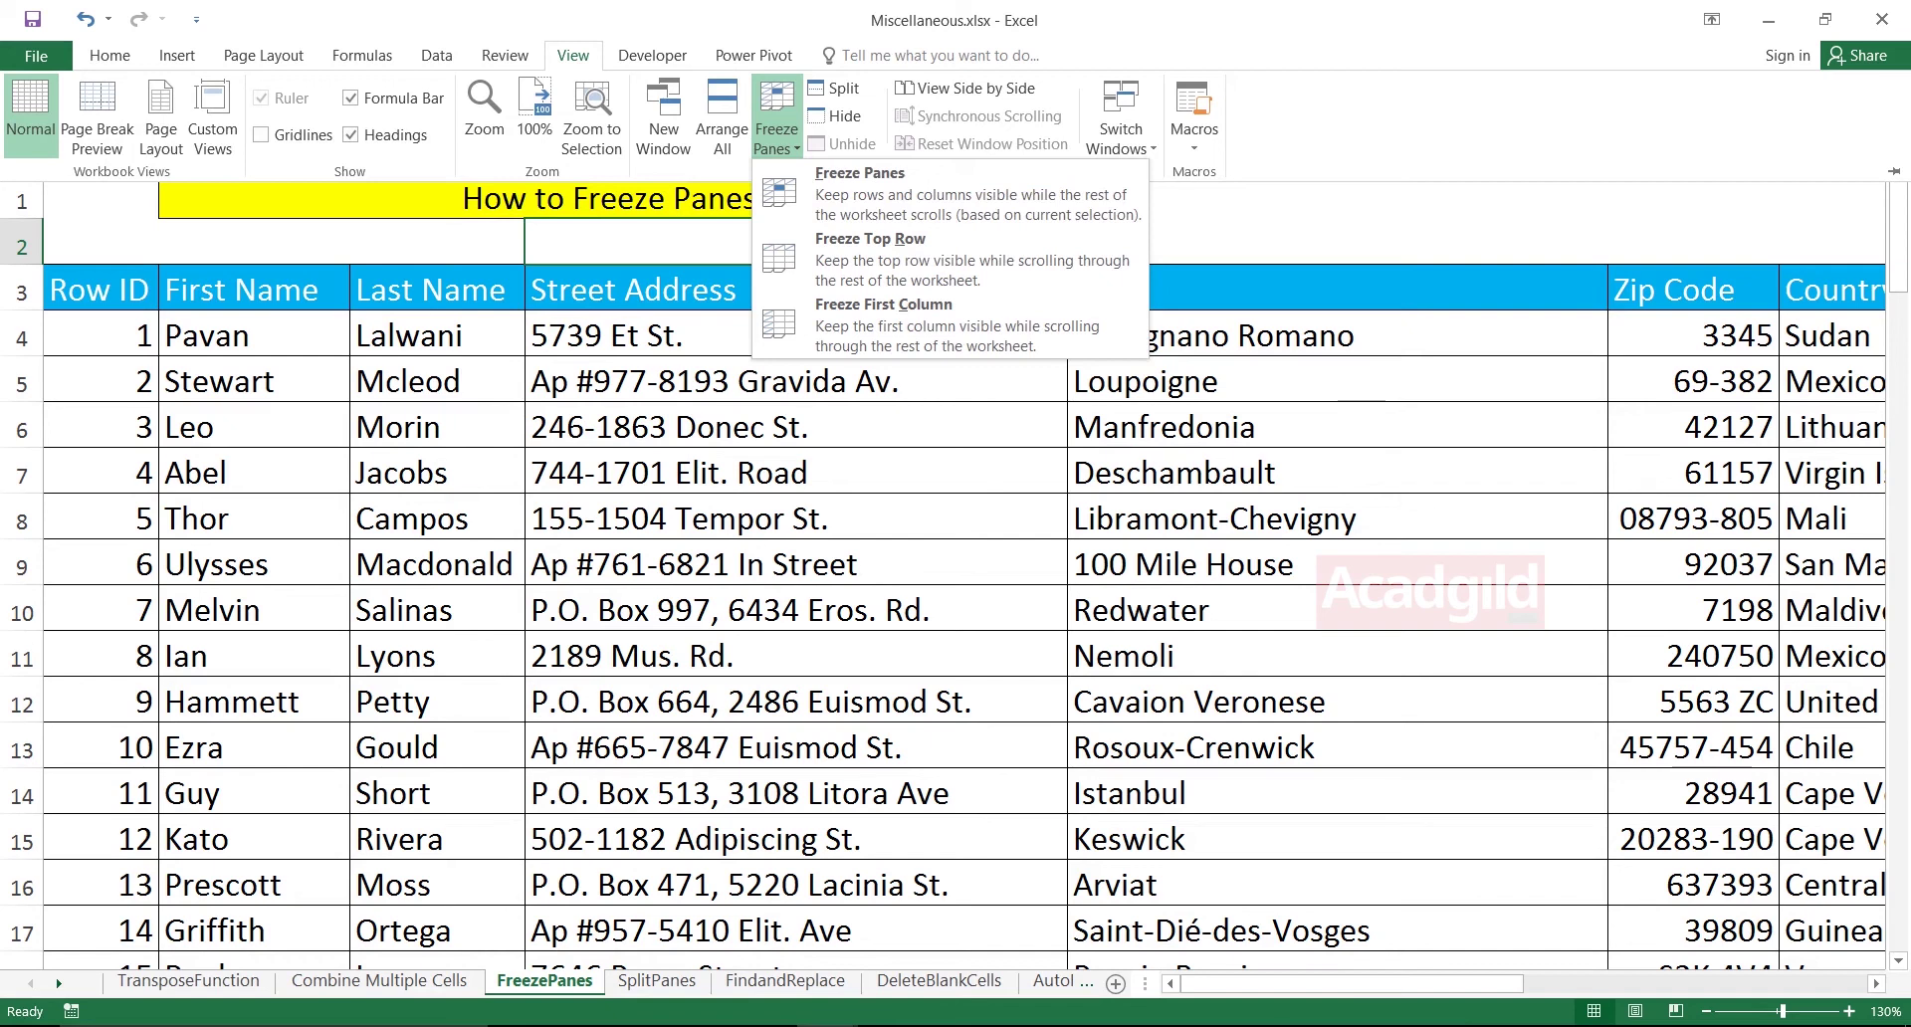
pyautogui.click(951, 194)
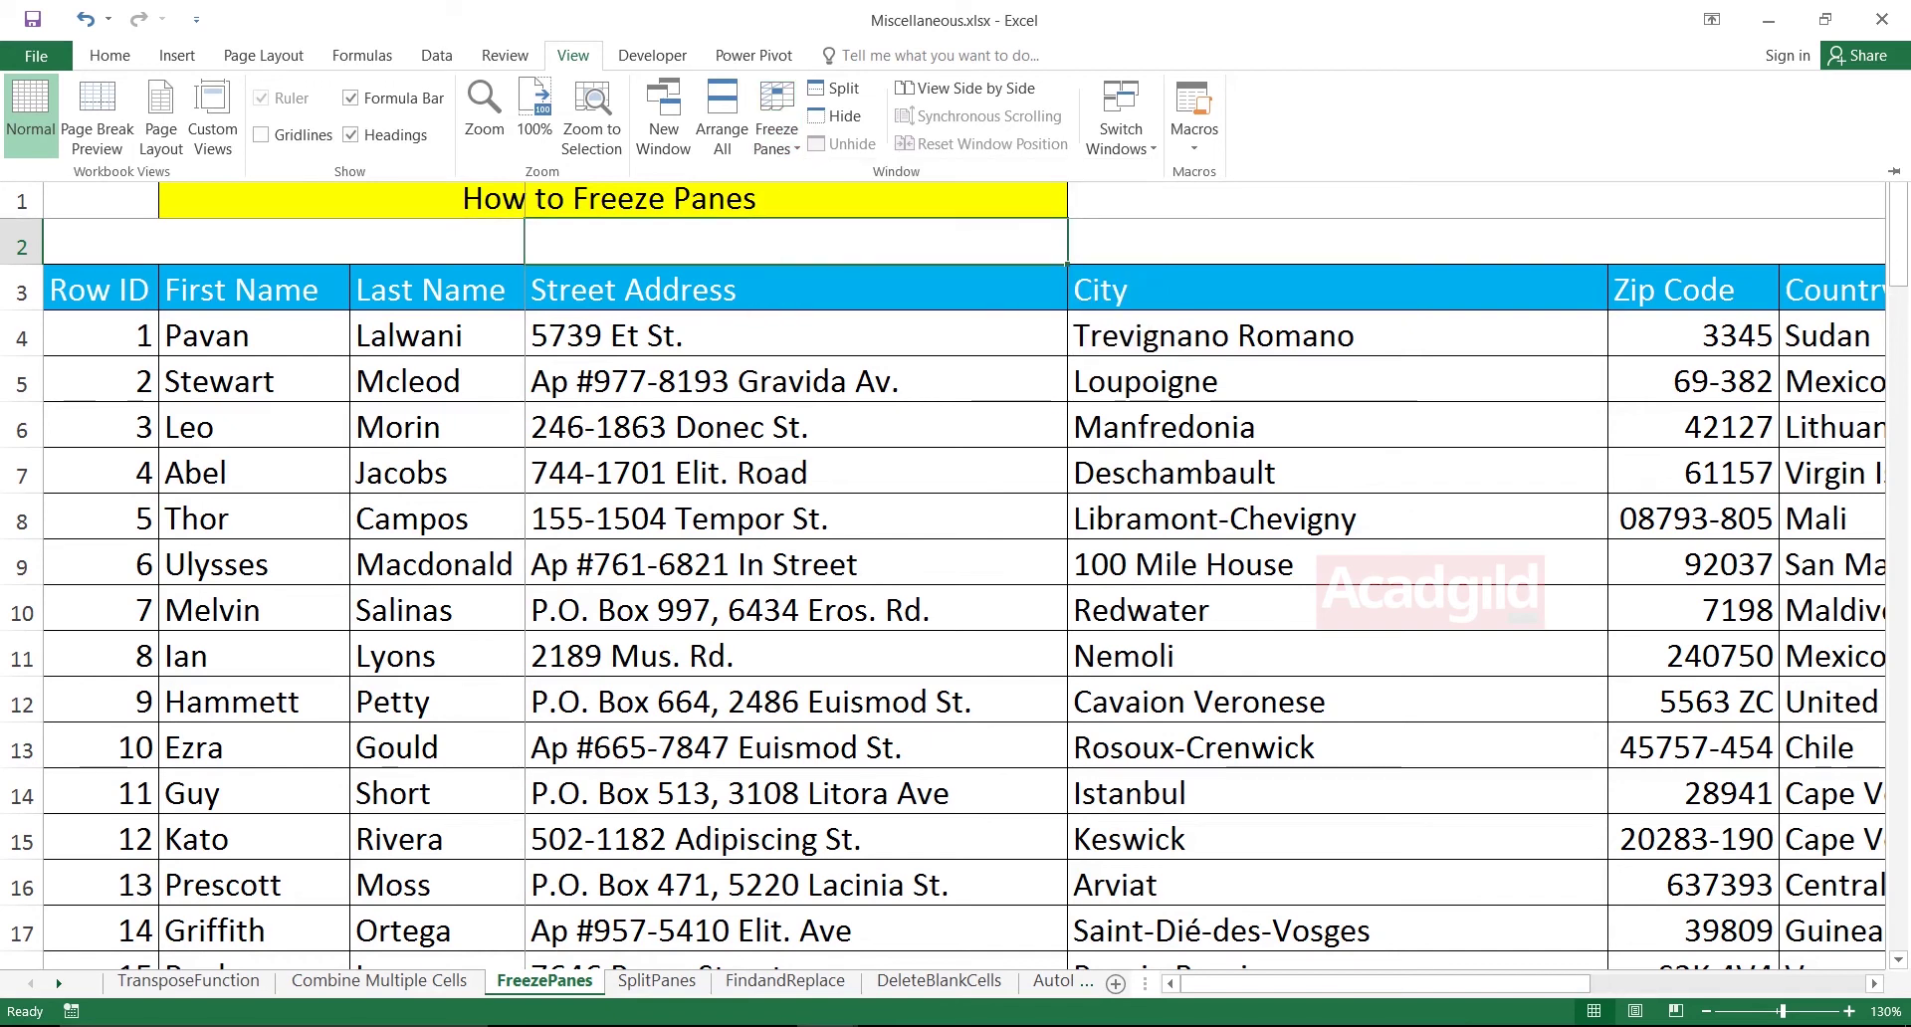
# Examine the records down column D to row 25 to check how the frozen top row behaves.
pyautogui.press('Down')
pyautogui.press('Down')
pyautogui.press('Down')
pyautogui.press('Down')
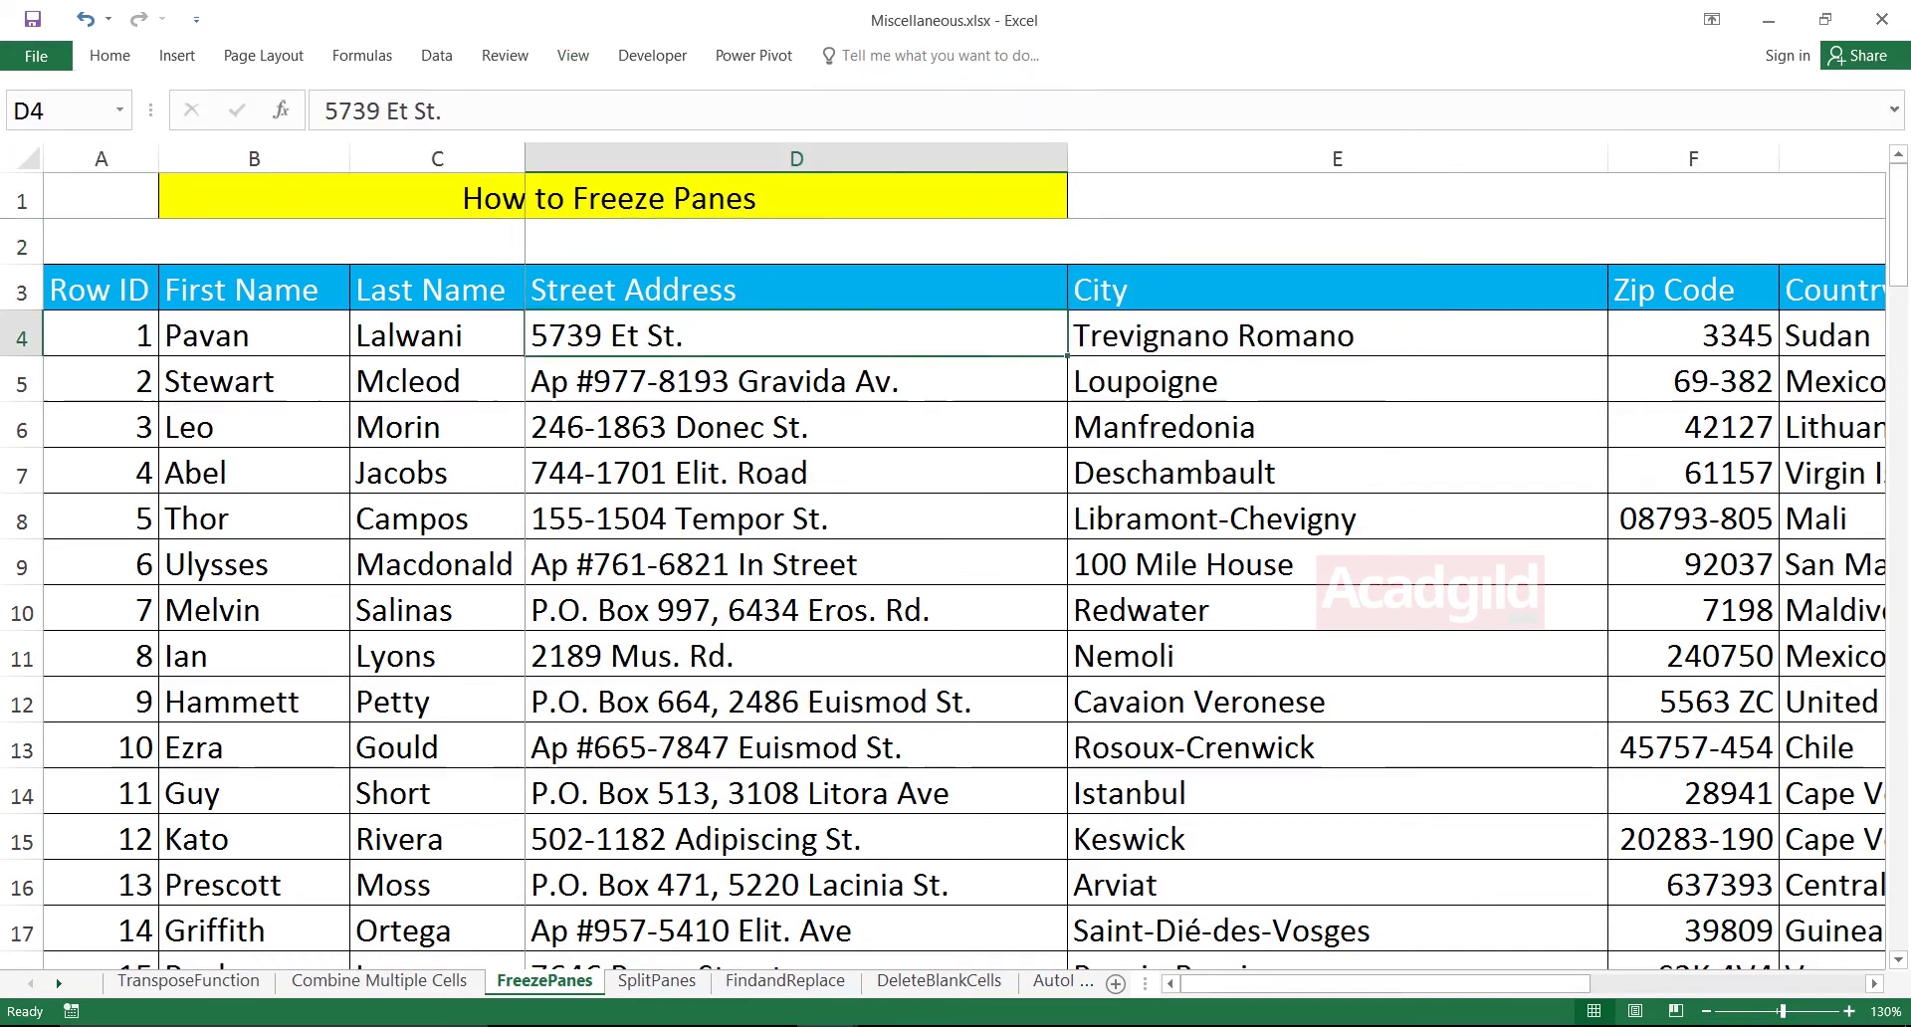
pyautogui.press('Down')
pyautogui.press('Down')
pyautogui.press('Down')
pyautogui.press('Down')
pyautogui.press('Down')
pyautogui.press('Down')
pyautogui.press('Down')
pyautogui.press('Down')
pyautogui.press('Down')
pyautogui.press('Down')
pyautogui.press('Down')
pyautogui.press('Down')
pyautogui.press('Down')
pyautogui.press('Down')
pyautogui.press('Down')
pyautogui.press('Down')
pyautogui.press('Down')
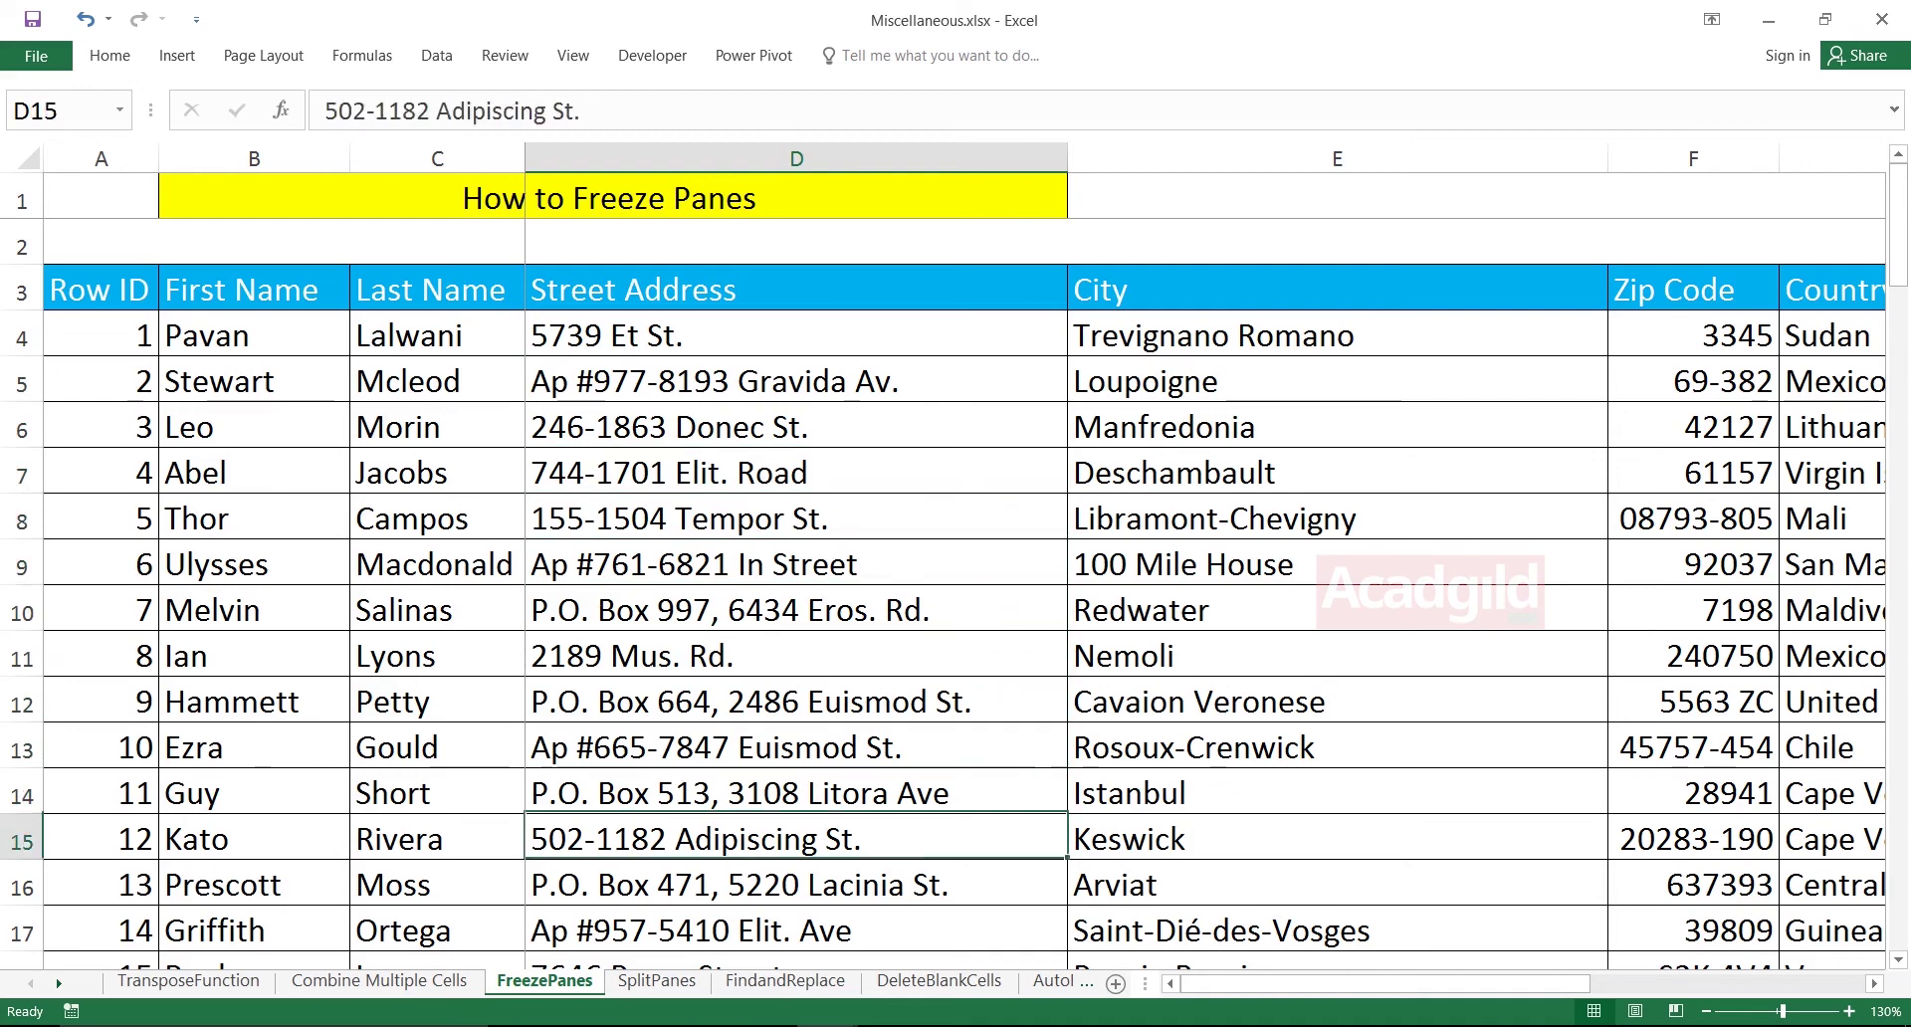
pyautogui.press('Down')
pyautogui.press('Down')
# Examine row 25 across from Street Address to column R to check the frozen columns A to C.
pyautogui.press('Right')
pyautogui.press('Right')
pyautogui.press('Right')
pyautogui.press('Right')
pyautogui.press('Right')
pyautogui.press('Right')
pyautogui.press('Right')
pyautogui.press('Right')
pyautogui.press('Right')
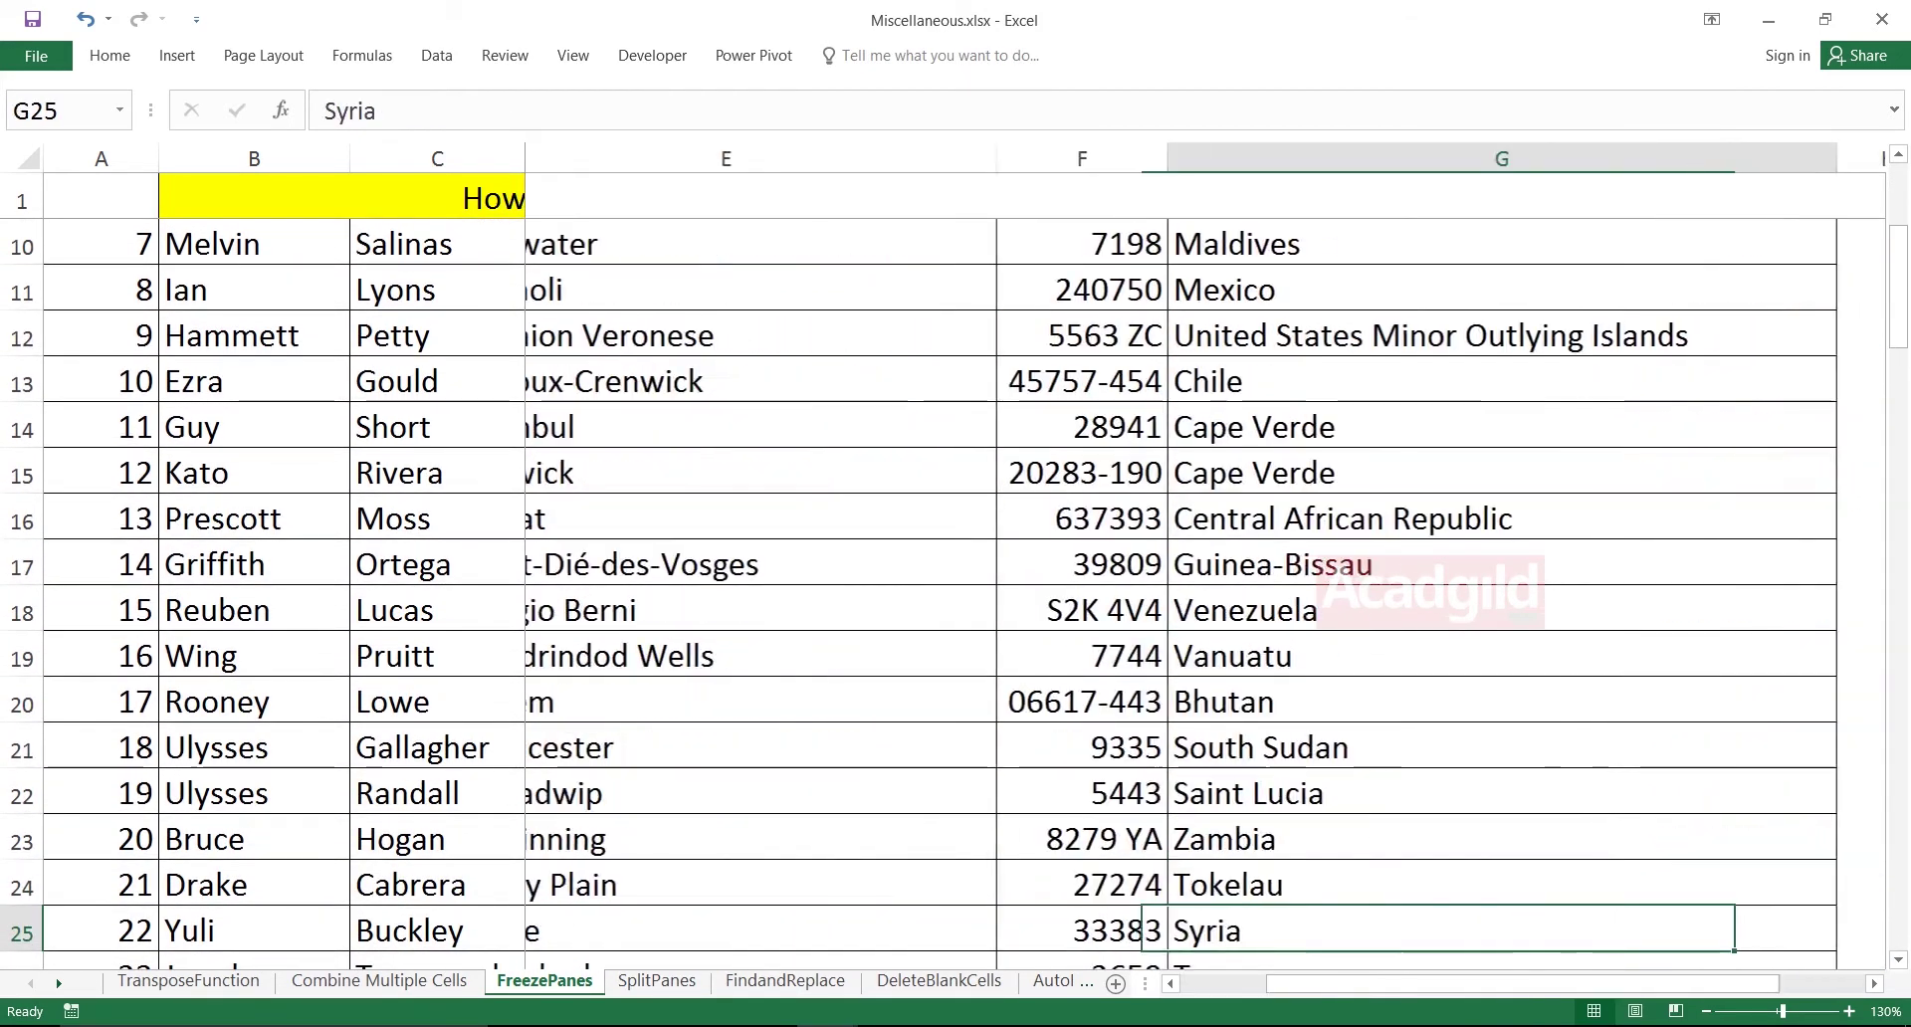
pyautogui.press('Right')
pyautogui.press('Right')
pyautogui.press('Right')
pyautogui.press('Right')
pyautogui.press('Right')
pyautogui.press('Right')
pyautogui.press('Right')
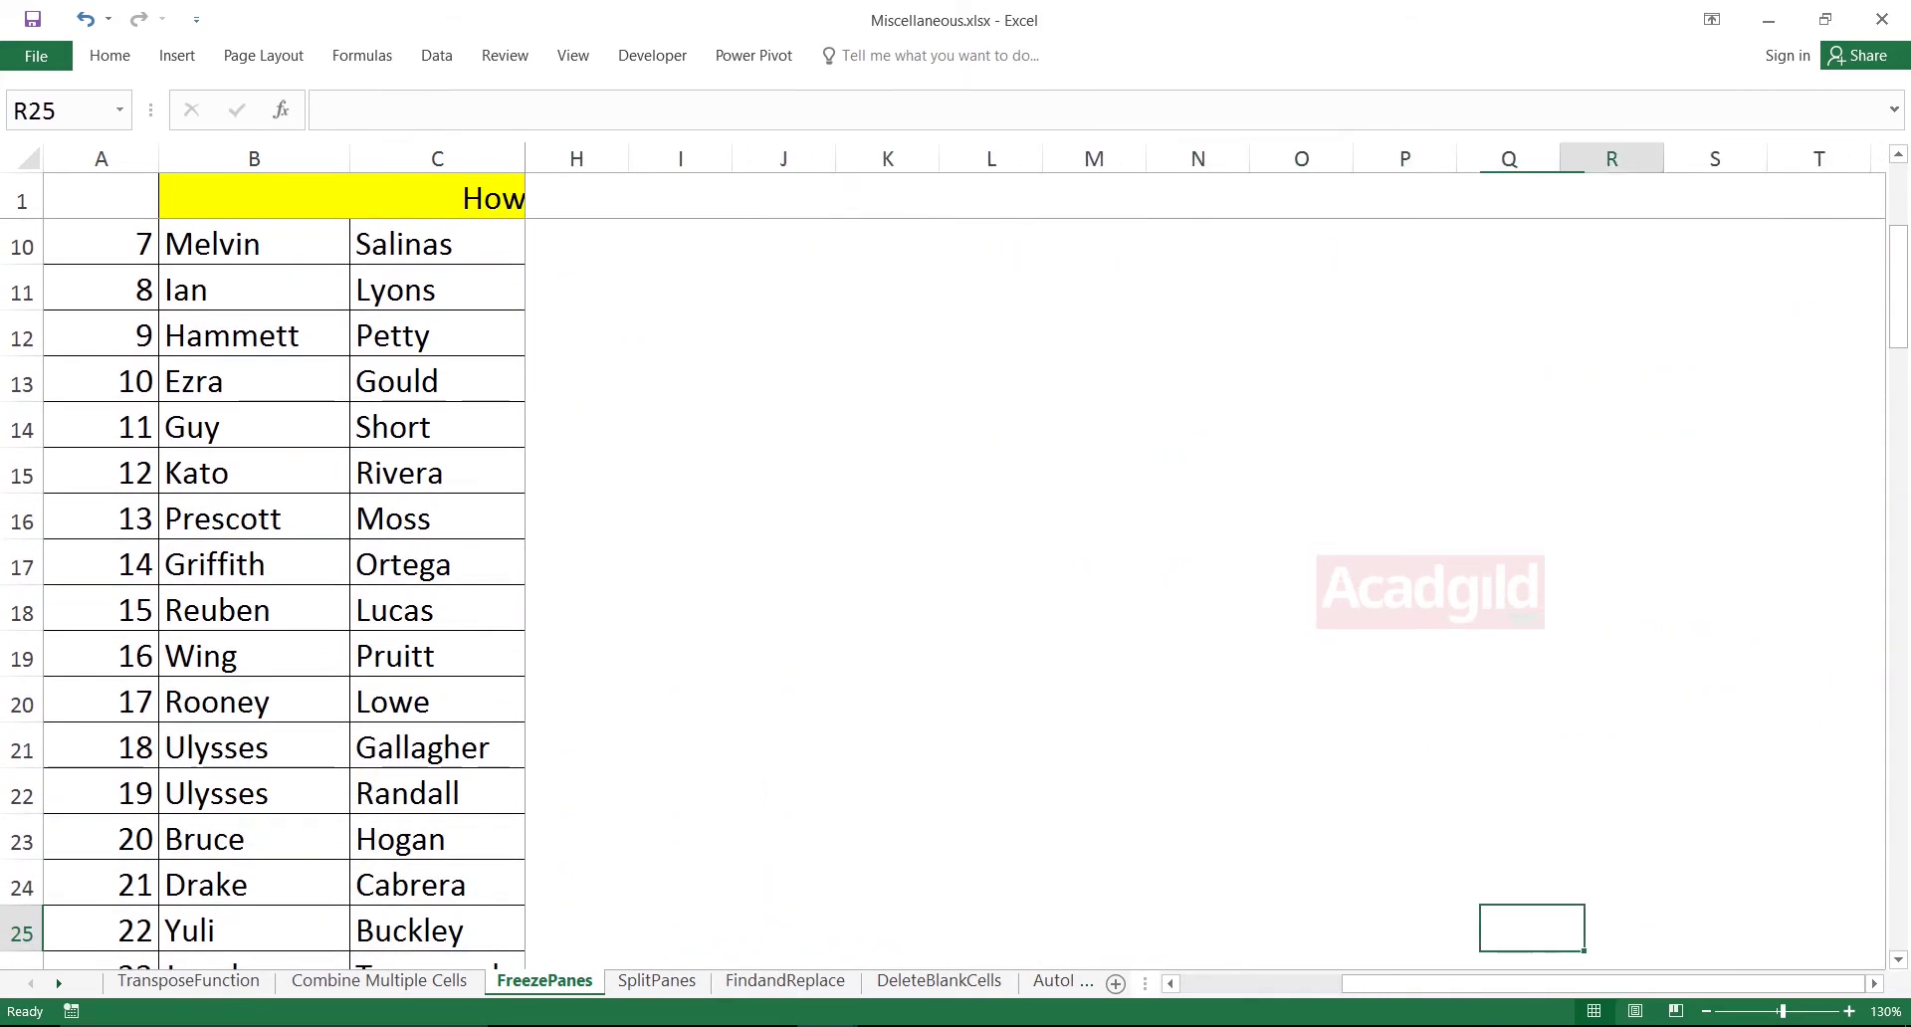
# Go back along row 25 to cell A25 to review the frozen columns beside the scrolling data.
pyautogui.press('Left')
pyautogui.press('Left')
pyautogui.press('Left')
pyautogui.press('Left')
pyautogui.press('Left')
pyautogui.press('Left')
pyautogui.press('Left')
pyautogui.press('Left')
pyautogui.press('Left')
pyautogui.press('Left')
pyautogui.press('Left')
pyautogui.press('Left')
pyautogui.press('Left')
pyautogui.press('Left')
pyautogui.press('Left')
pyautogui.press('Left')
pyautogui.press('Left')
pyautogui.press('Left')
pyautogui.press('Left')
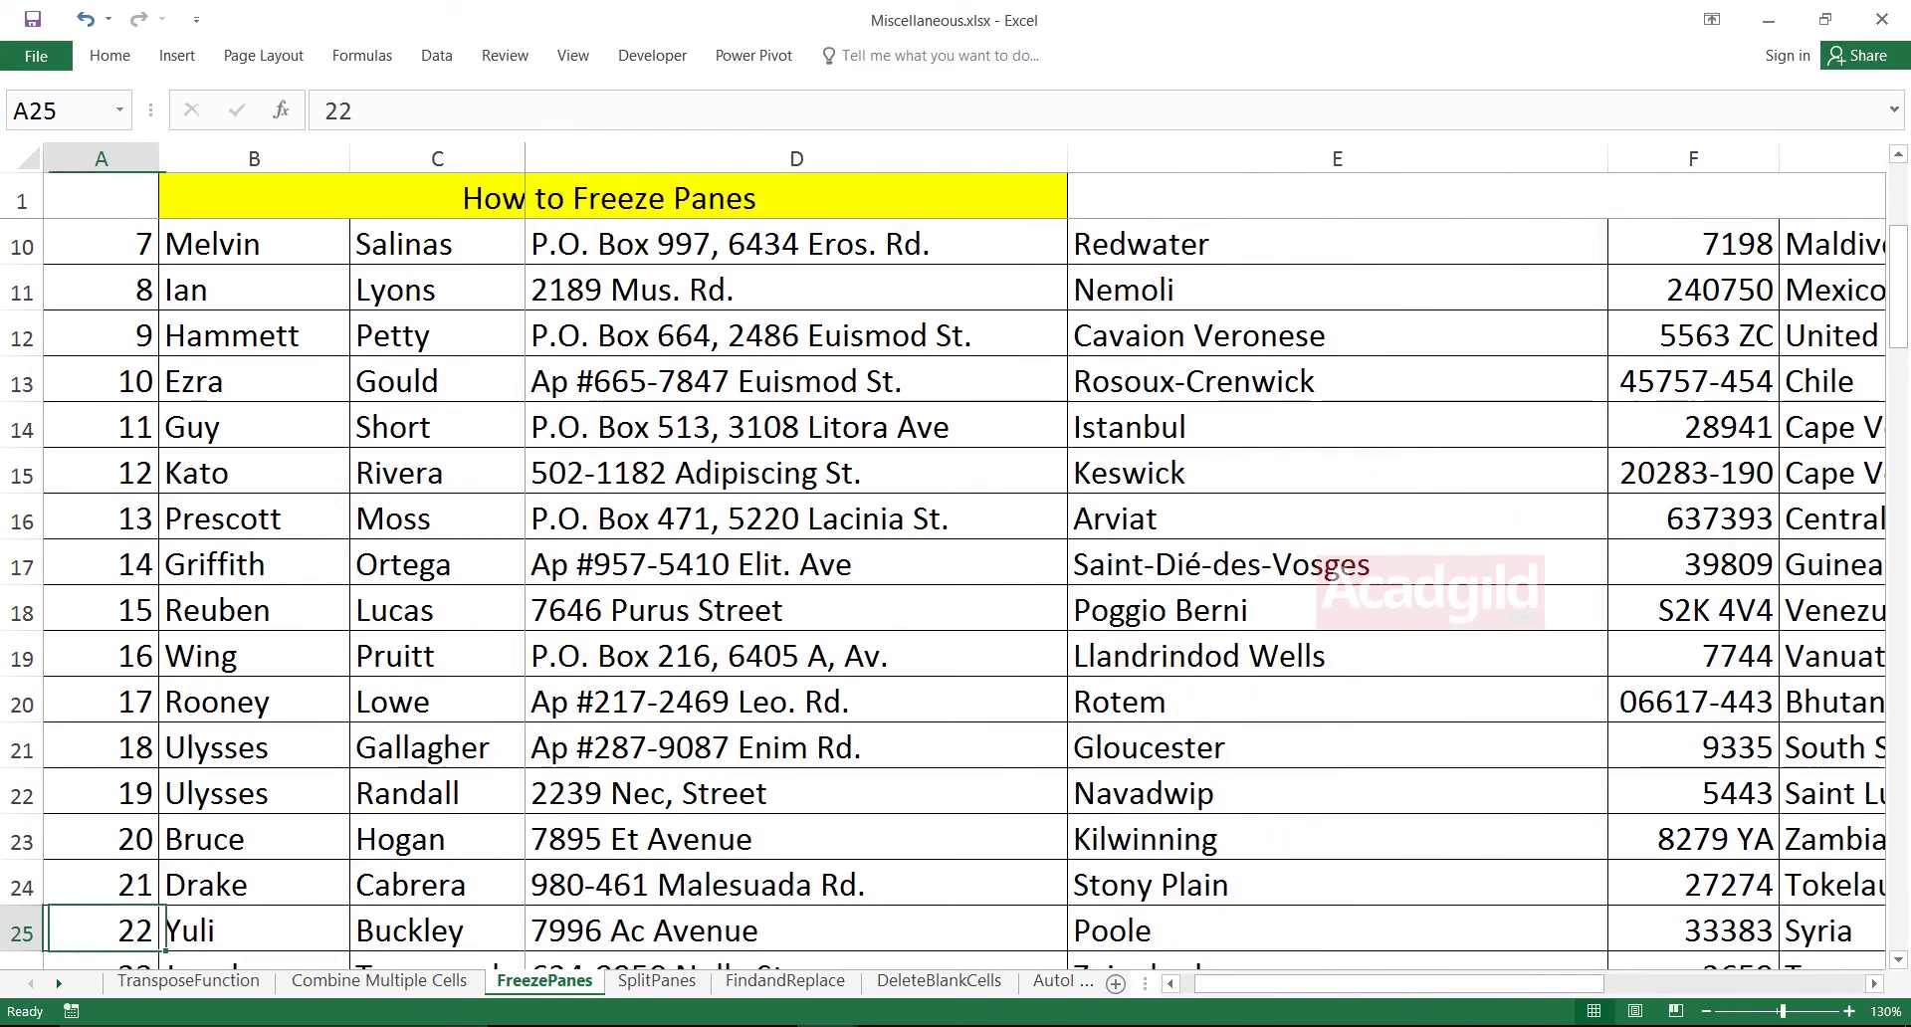
# Unfreeze all rows and columns of the sheet and select the title cell B1.
pyautogui.click(574, 55)
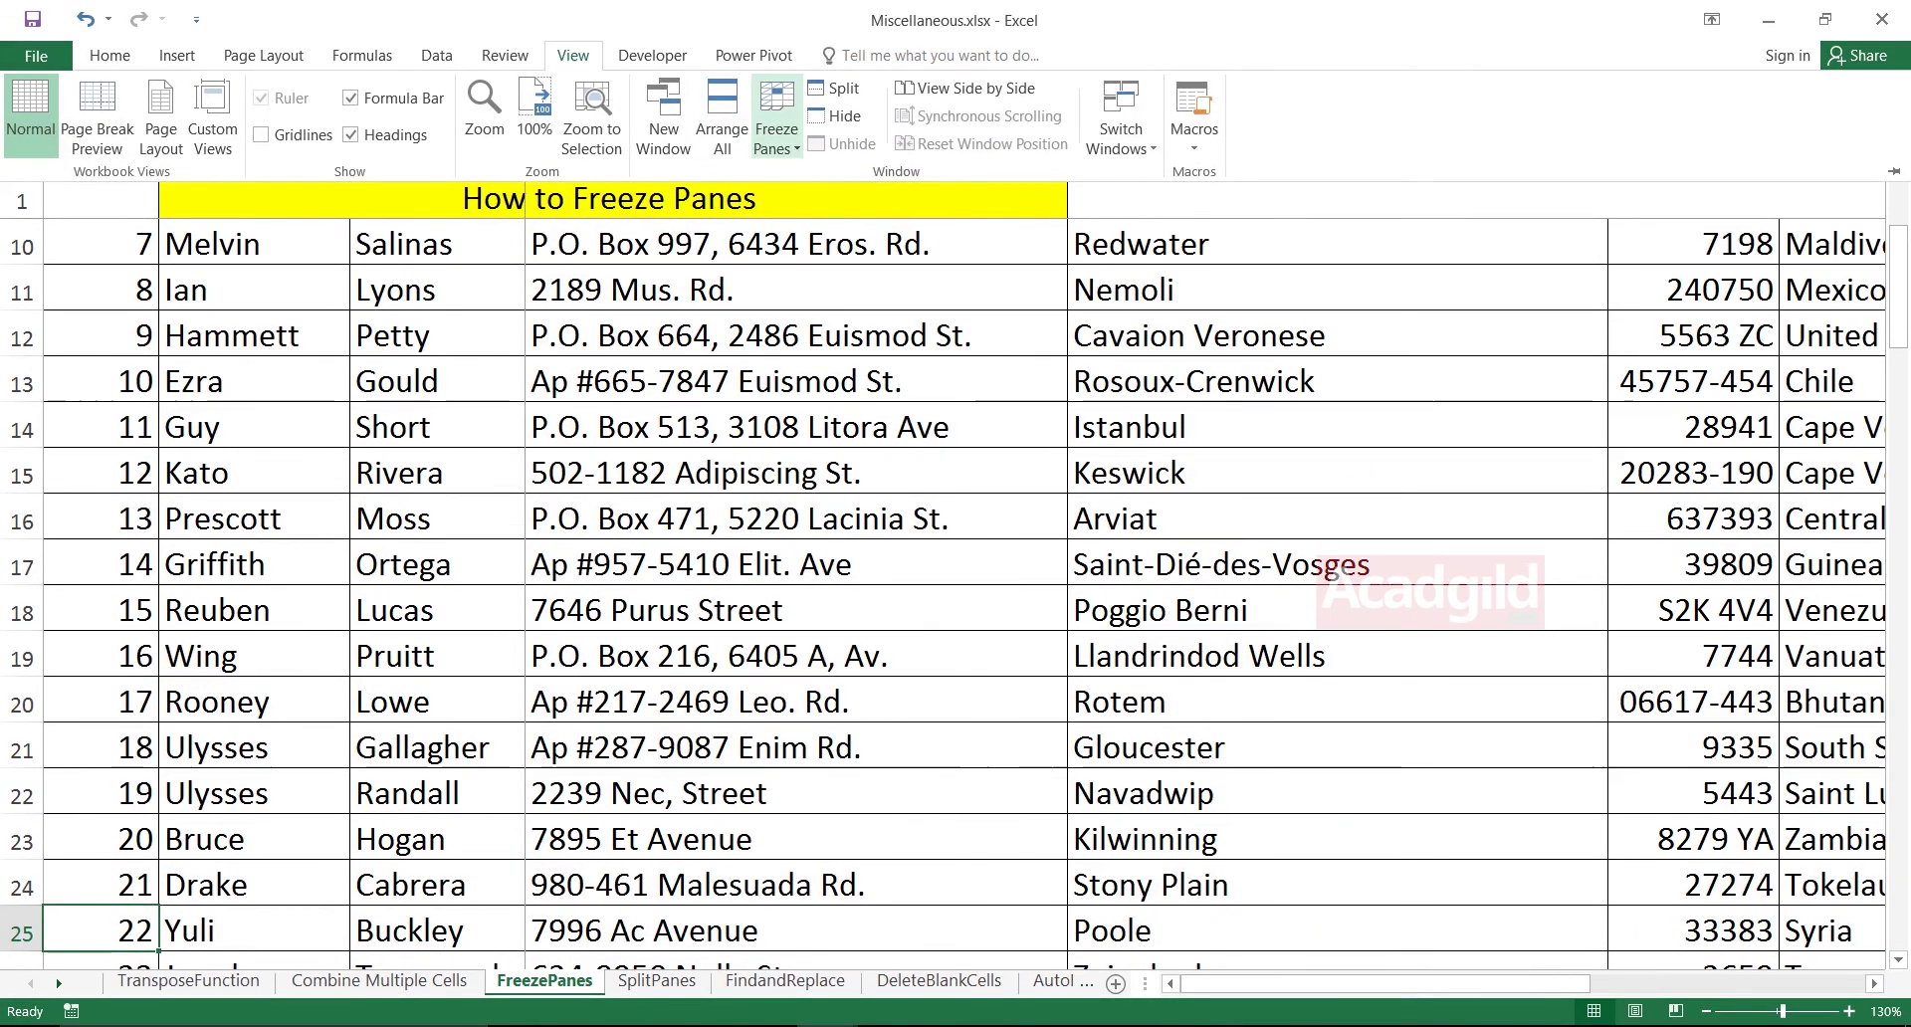
pyautogui.click(777, 127)
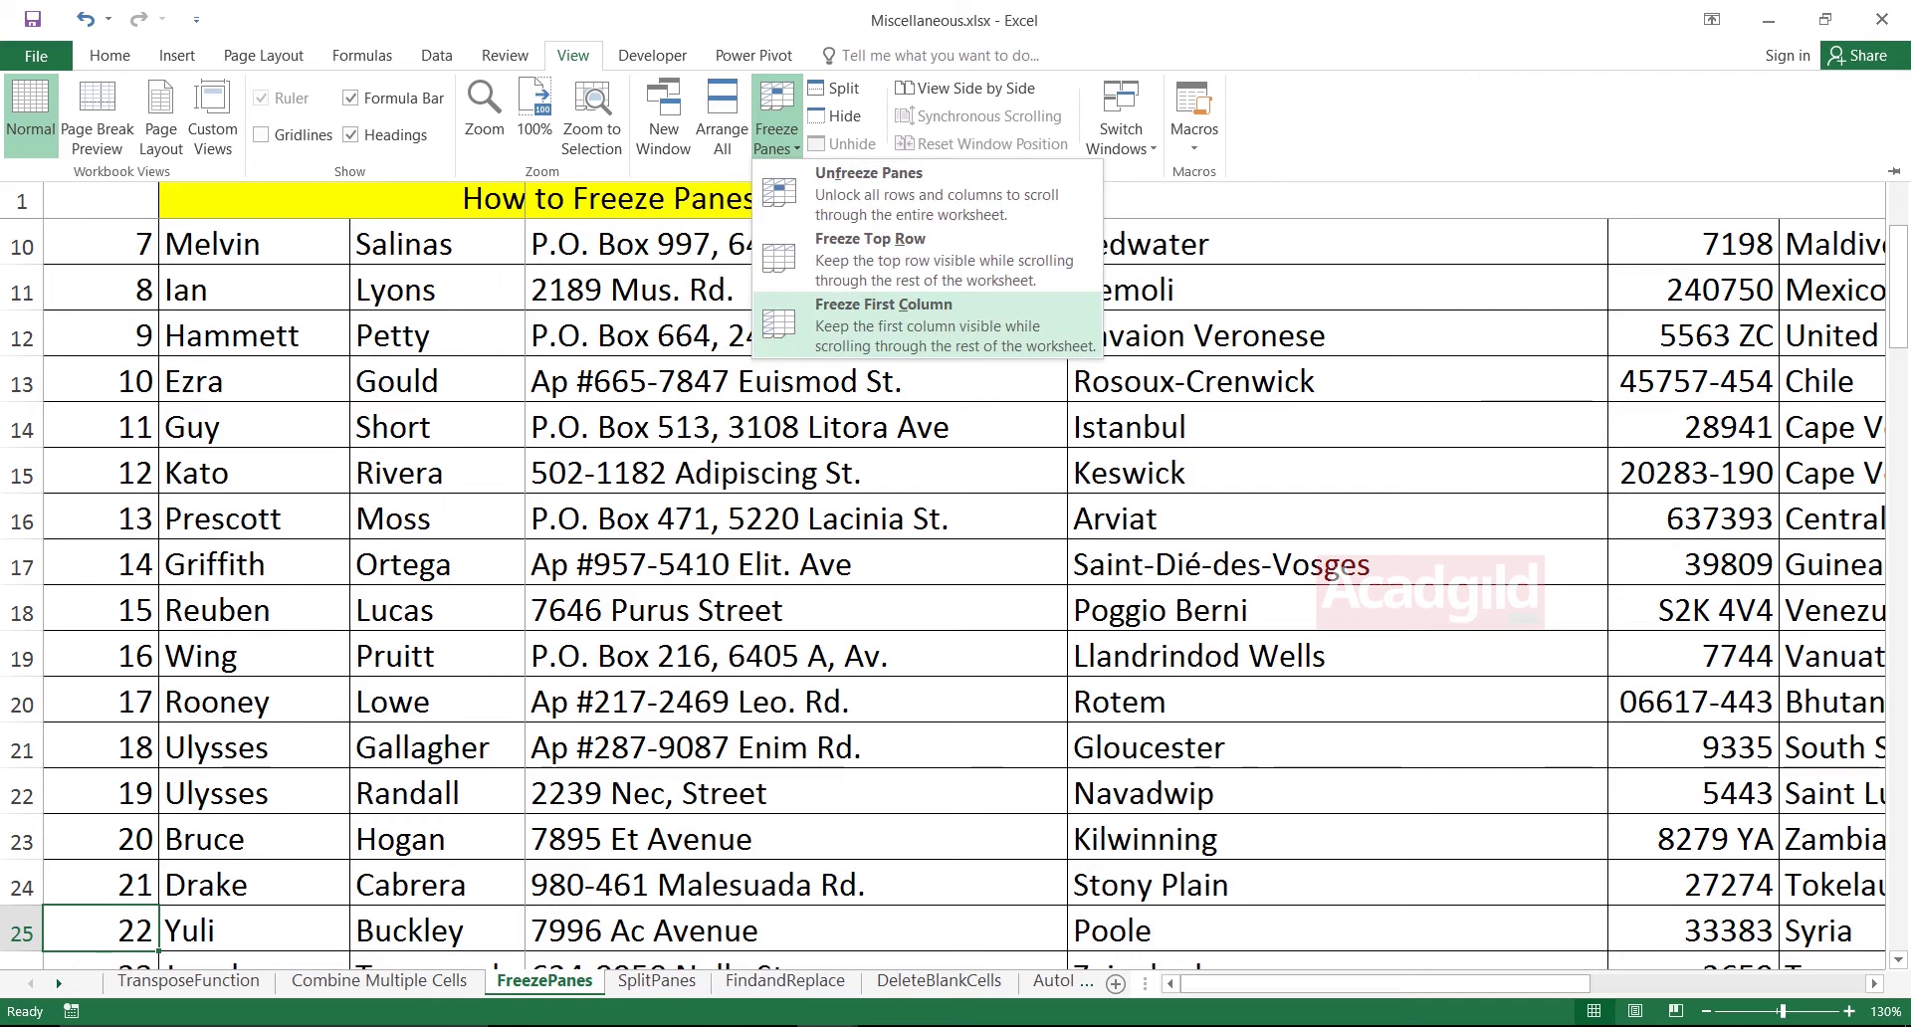
pyautogui.click(926, 194)
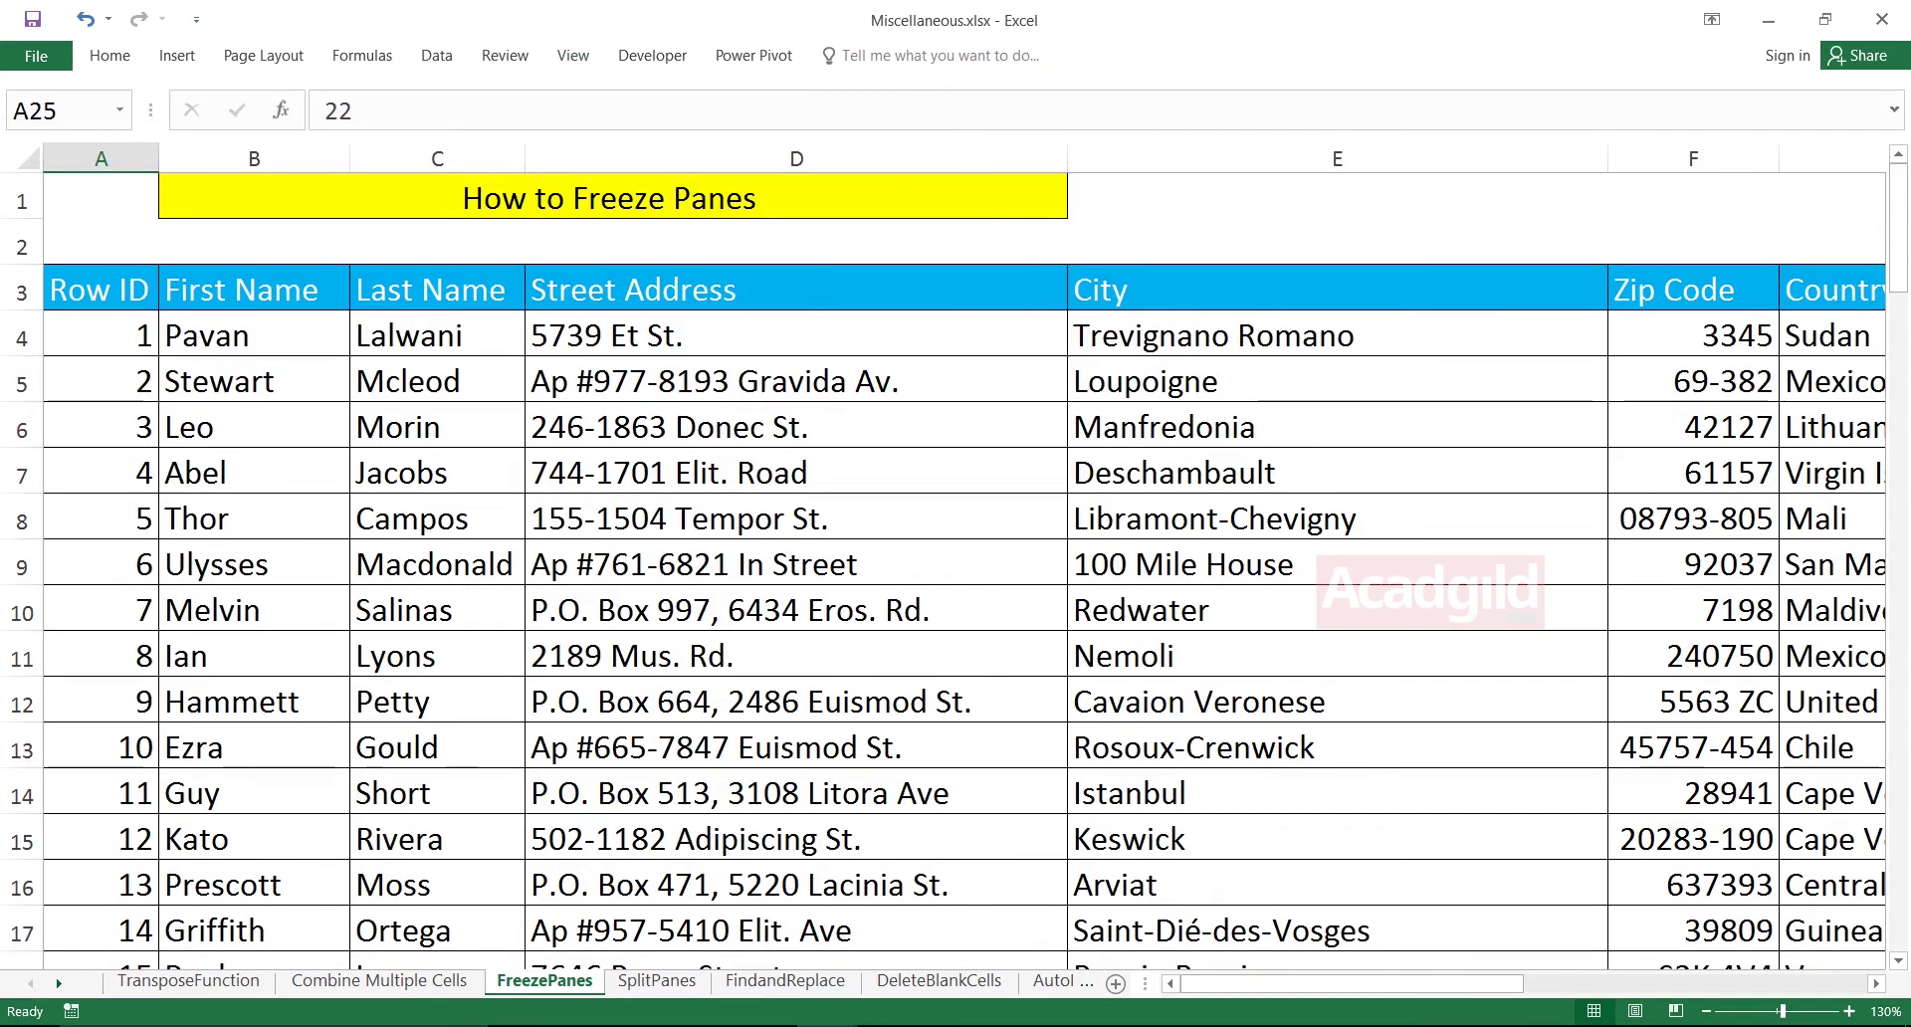
pyautogui.click(613, 199)
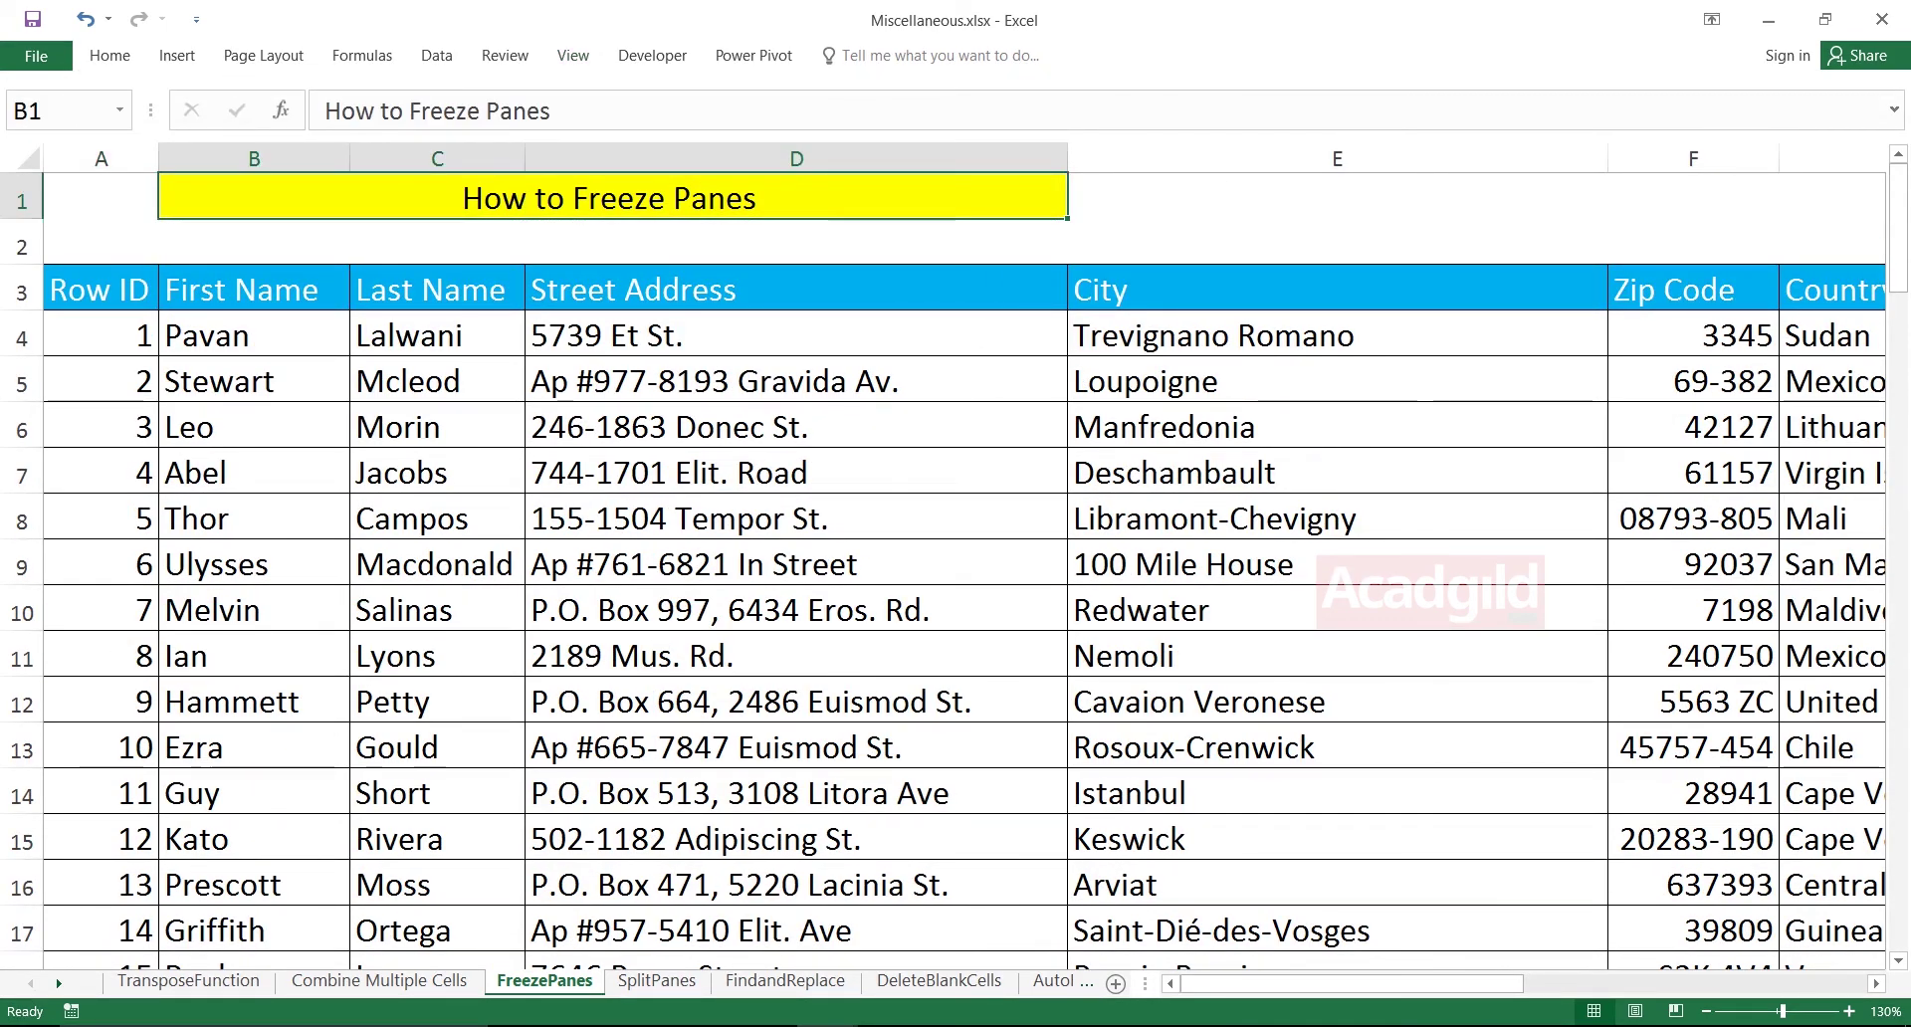